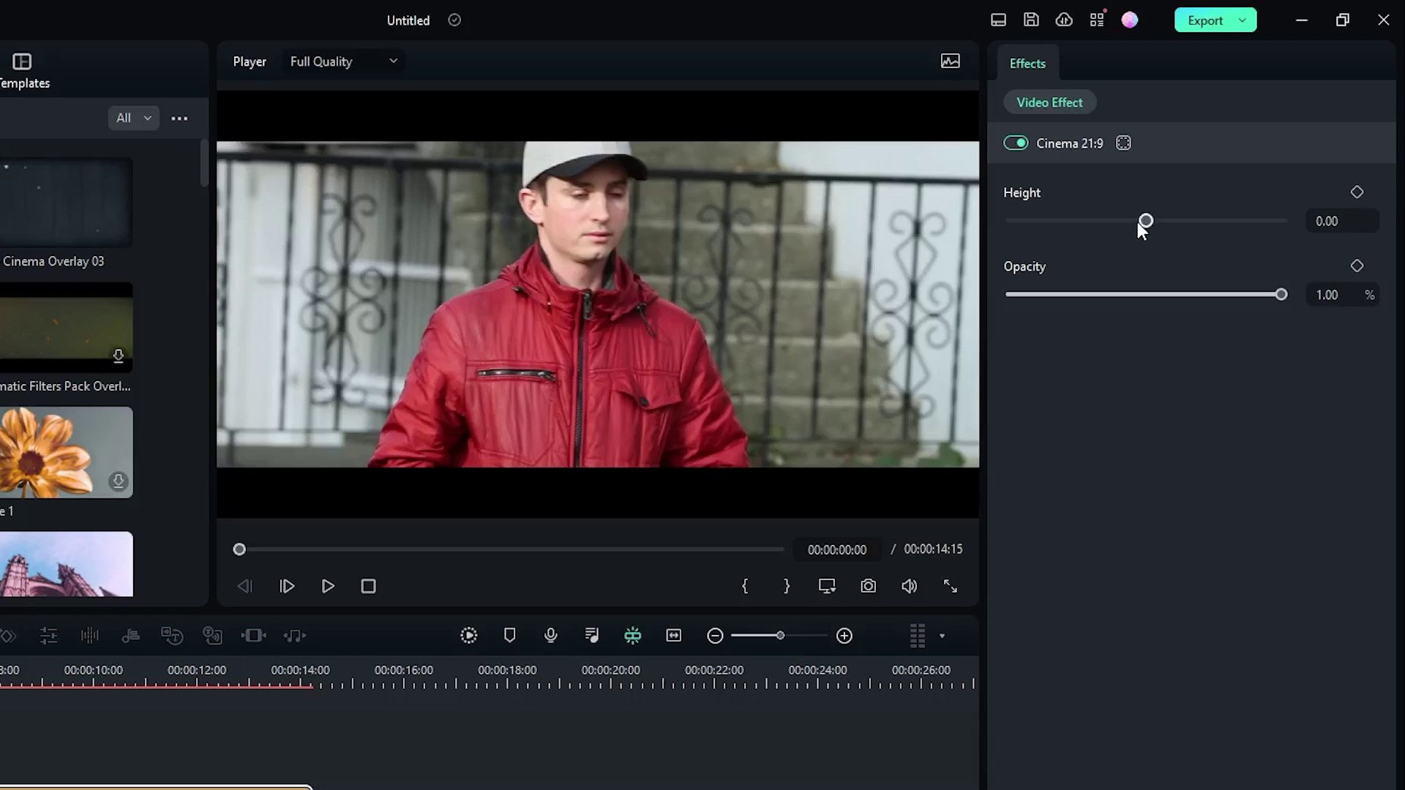
Step: Set the Cinema 21:9 effect's height to 0.10 and play back the letterboxed video
drag(1146, 220, 1160, 221)
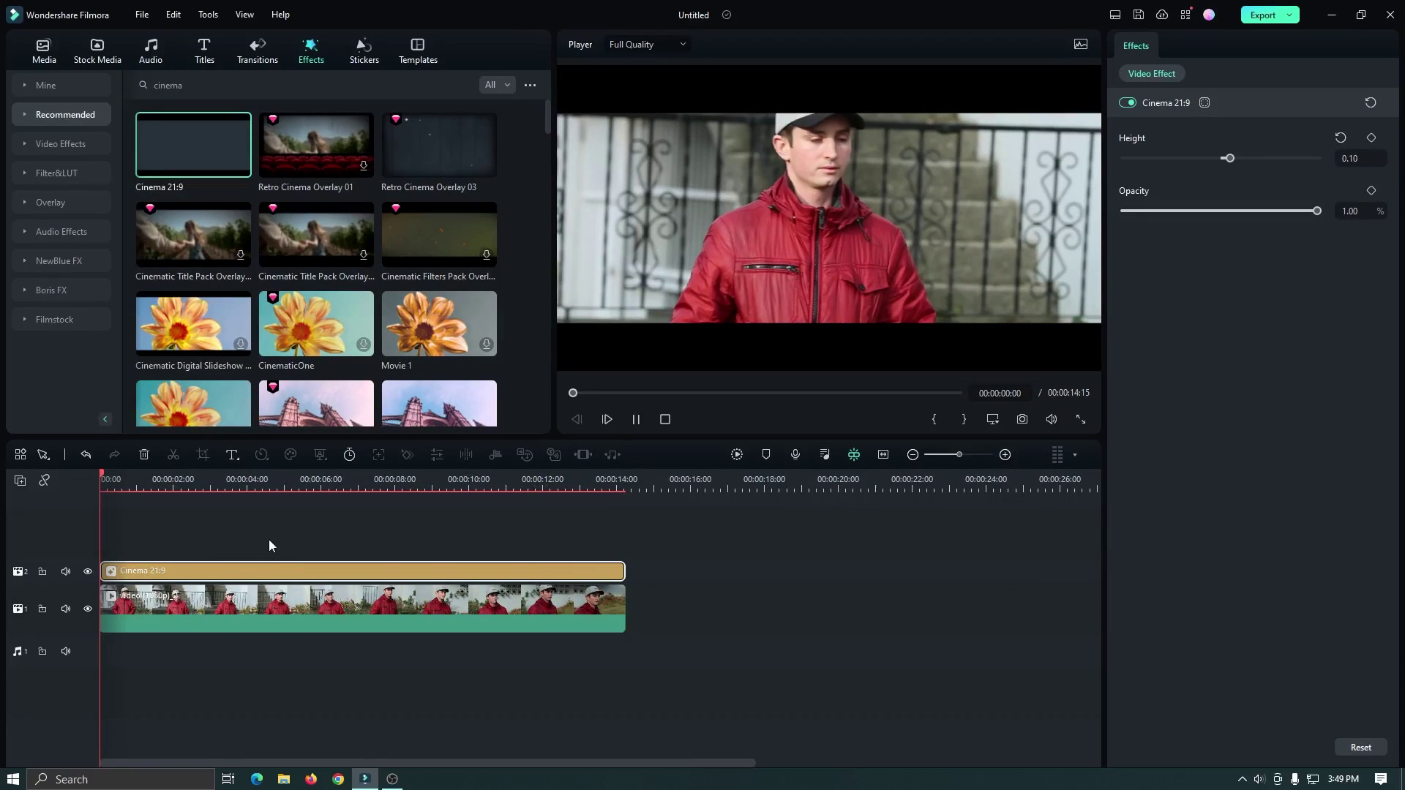
key(space)
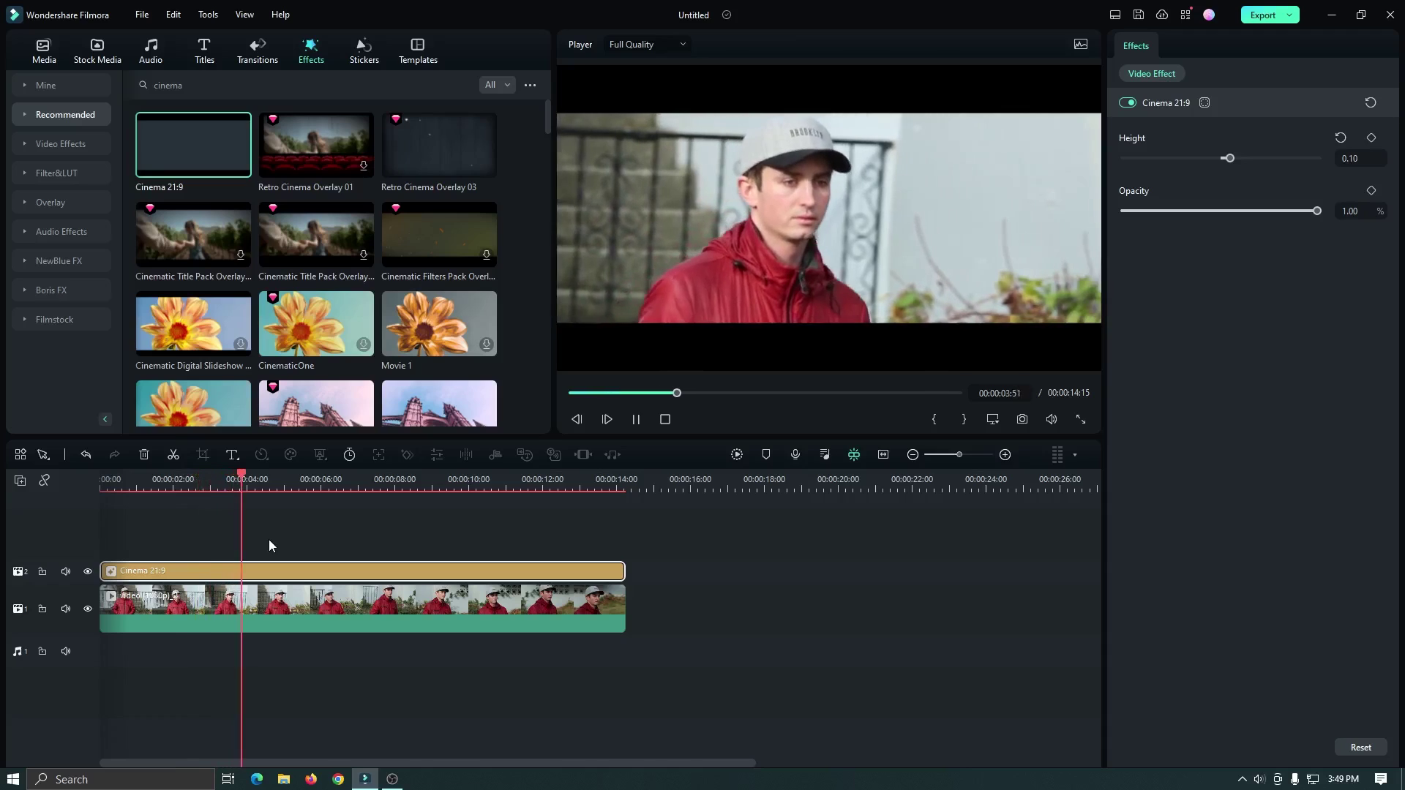
key(space)
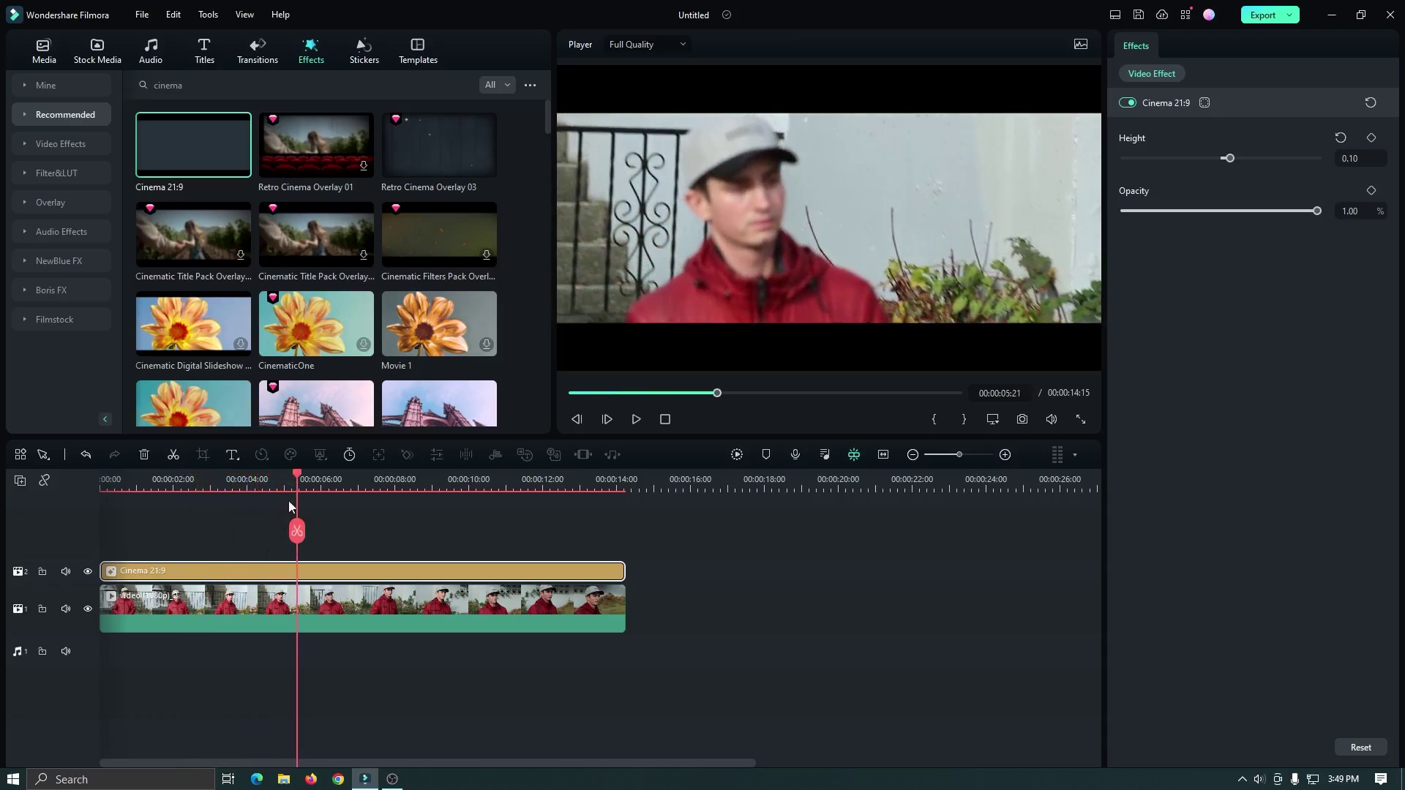
key(Home)
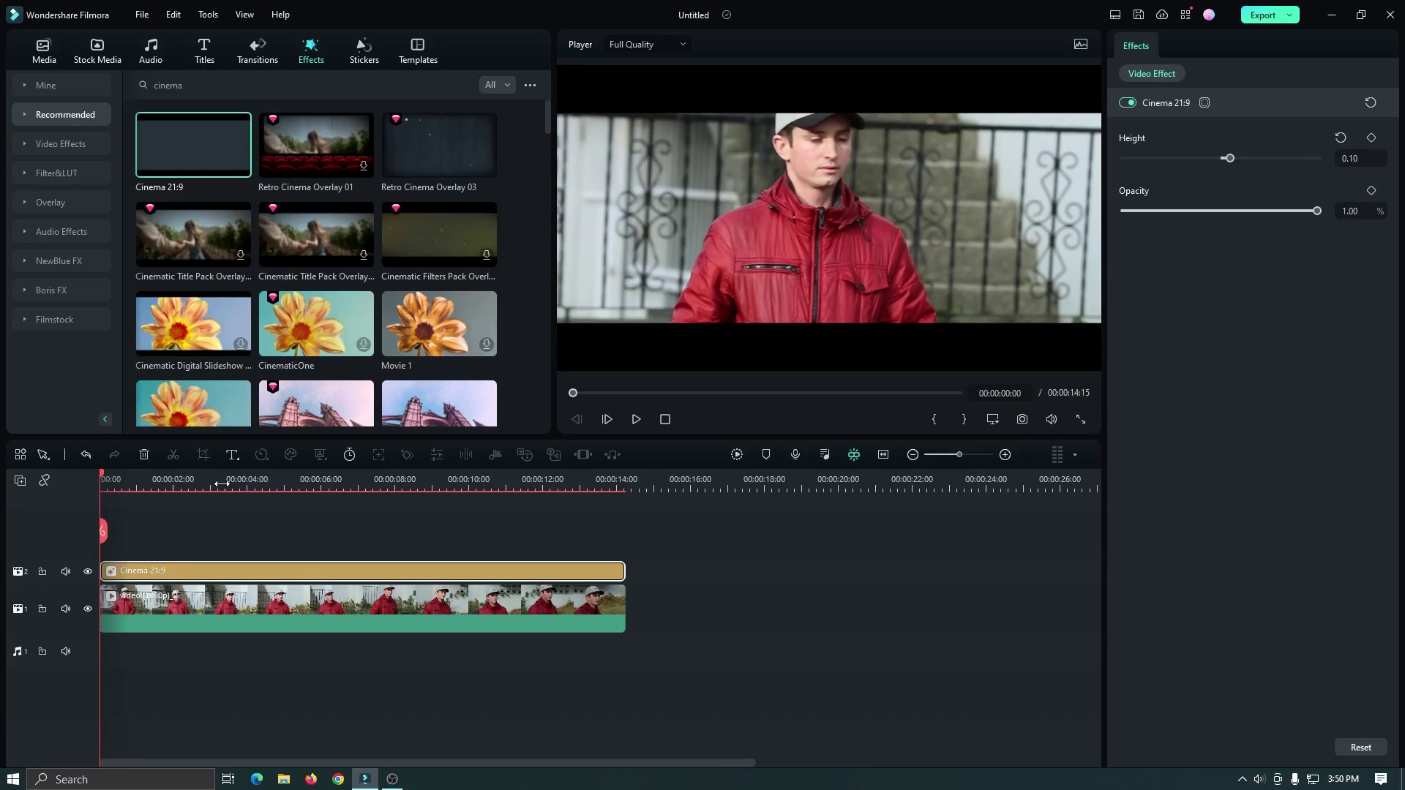
Step: Enable Smart Cutout on the video clip beneath the Cinema 21:9 effect and open the cutout editor
click(169, 615)
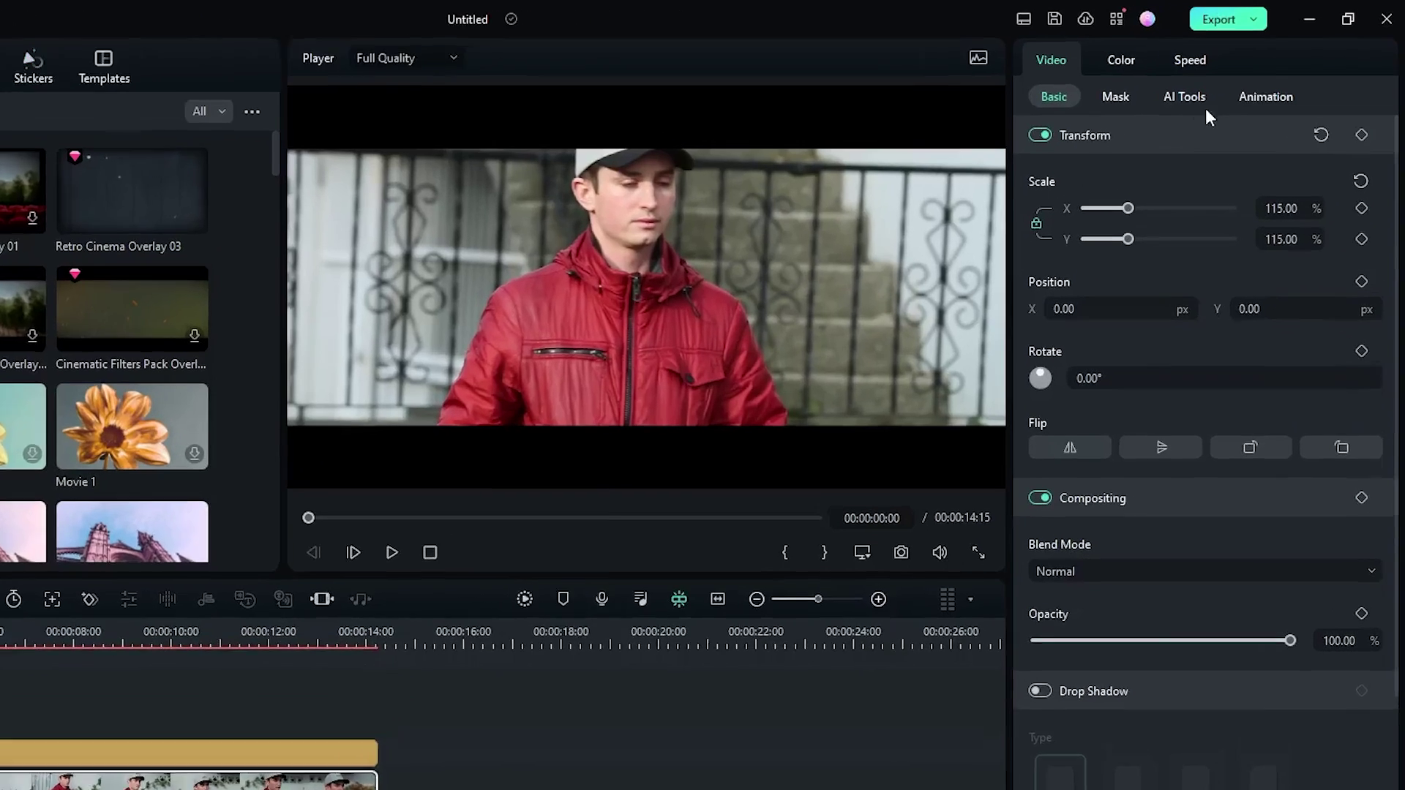
click(1237, 74)
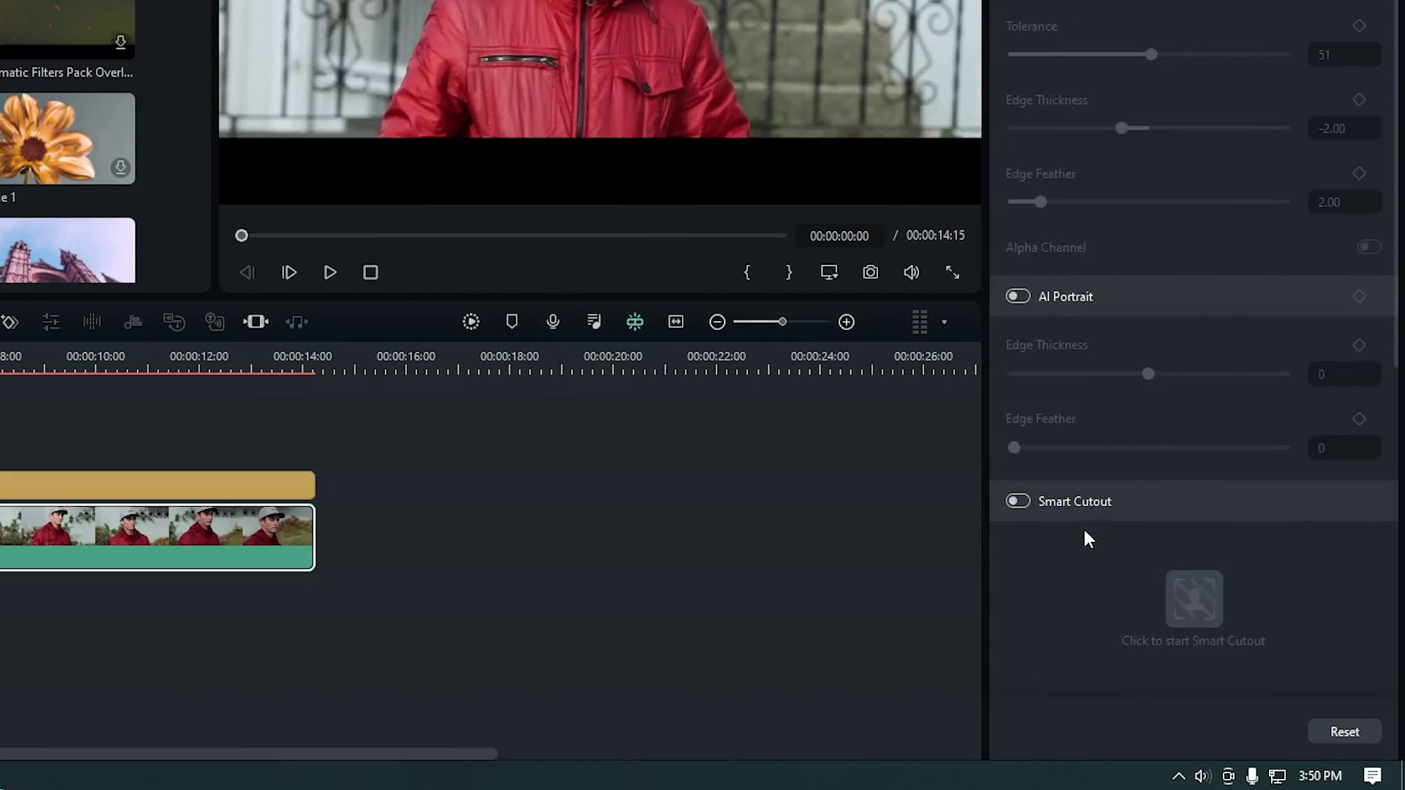
click(1016, 502)
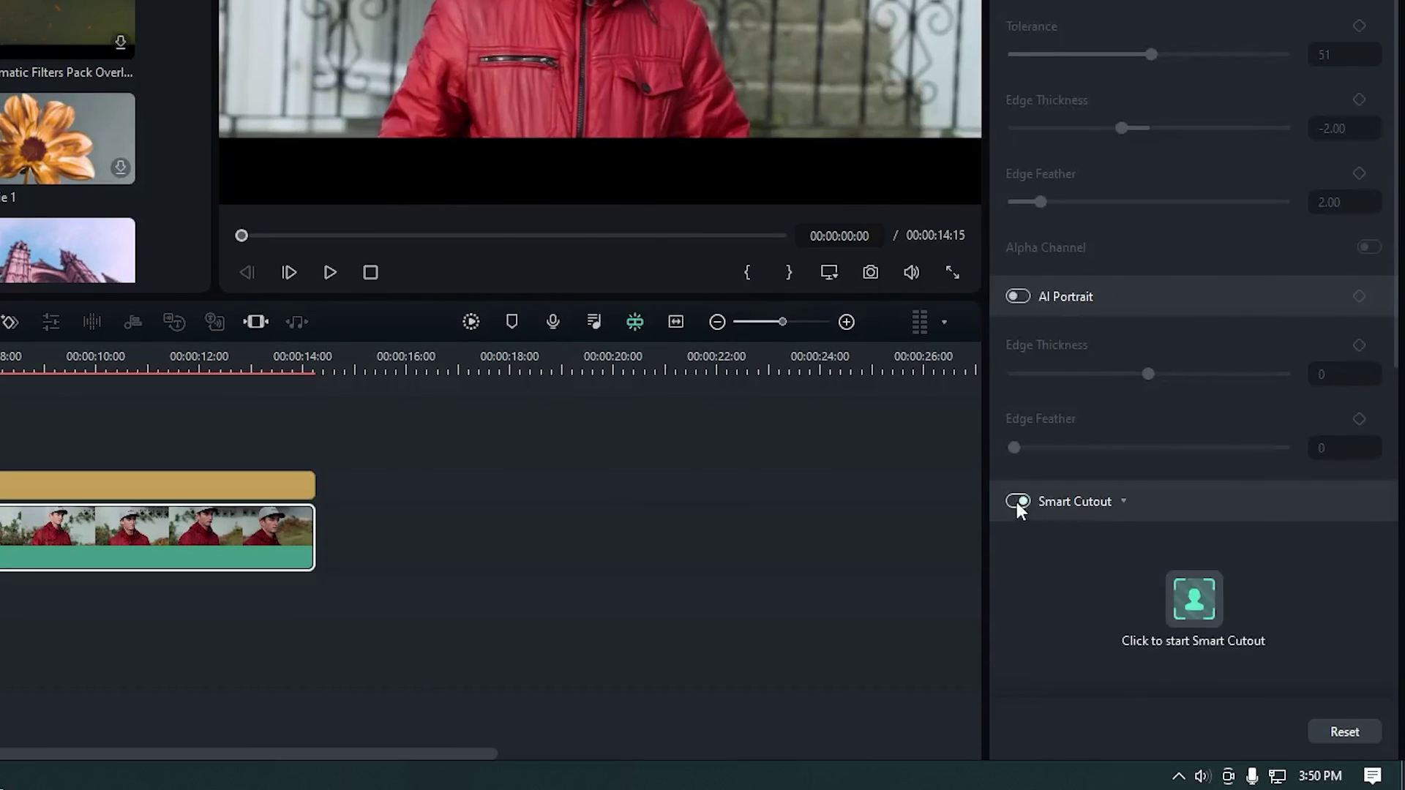
click(1193, 608)
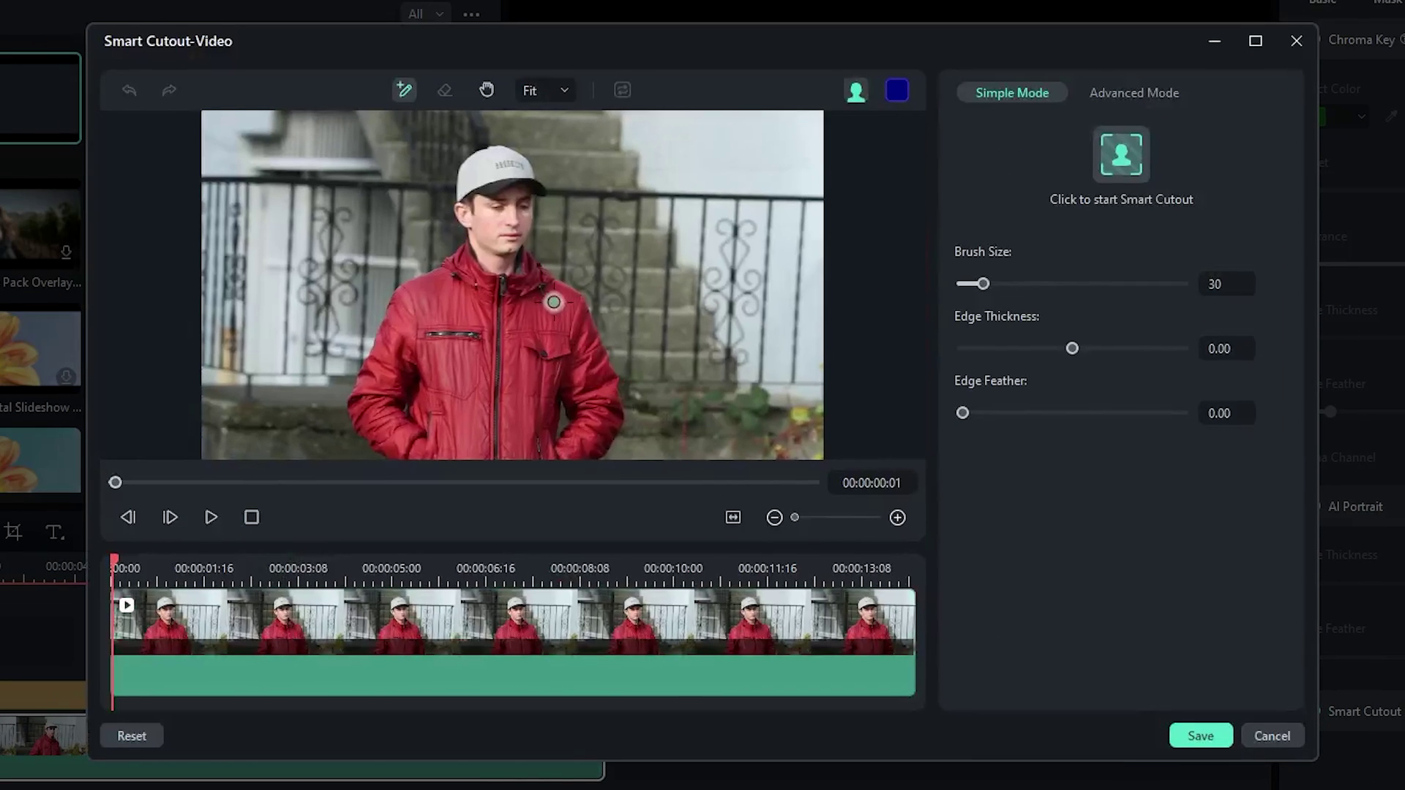
Step: Brush over the man in the red jacket, run the Smart Cutout tracking through the clip, and save the cutout
drag(503, 203, 478, 398)
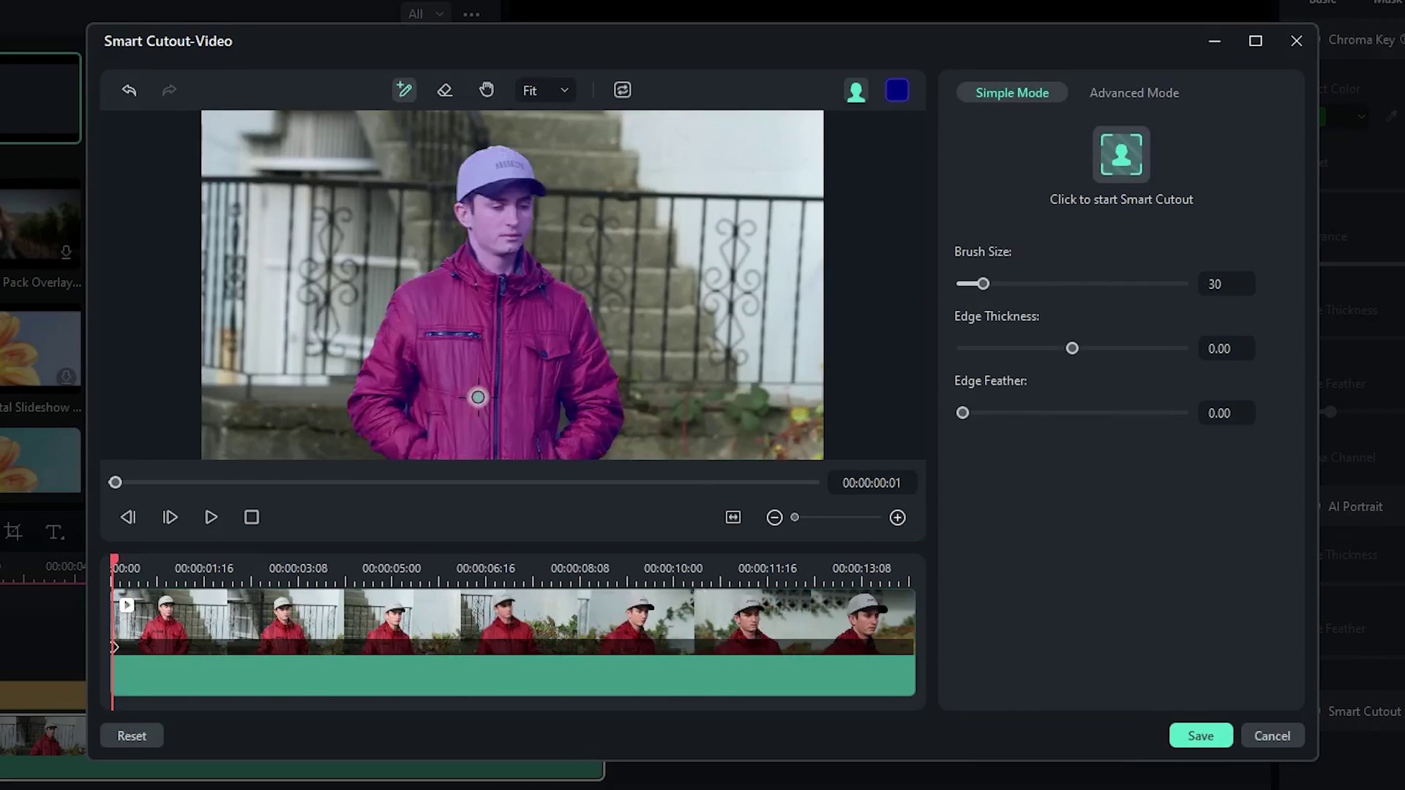
click(1115, 162)
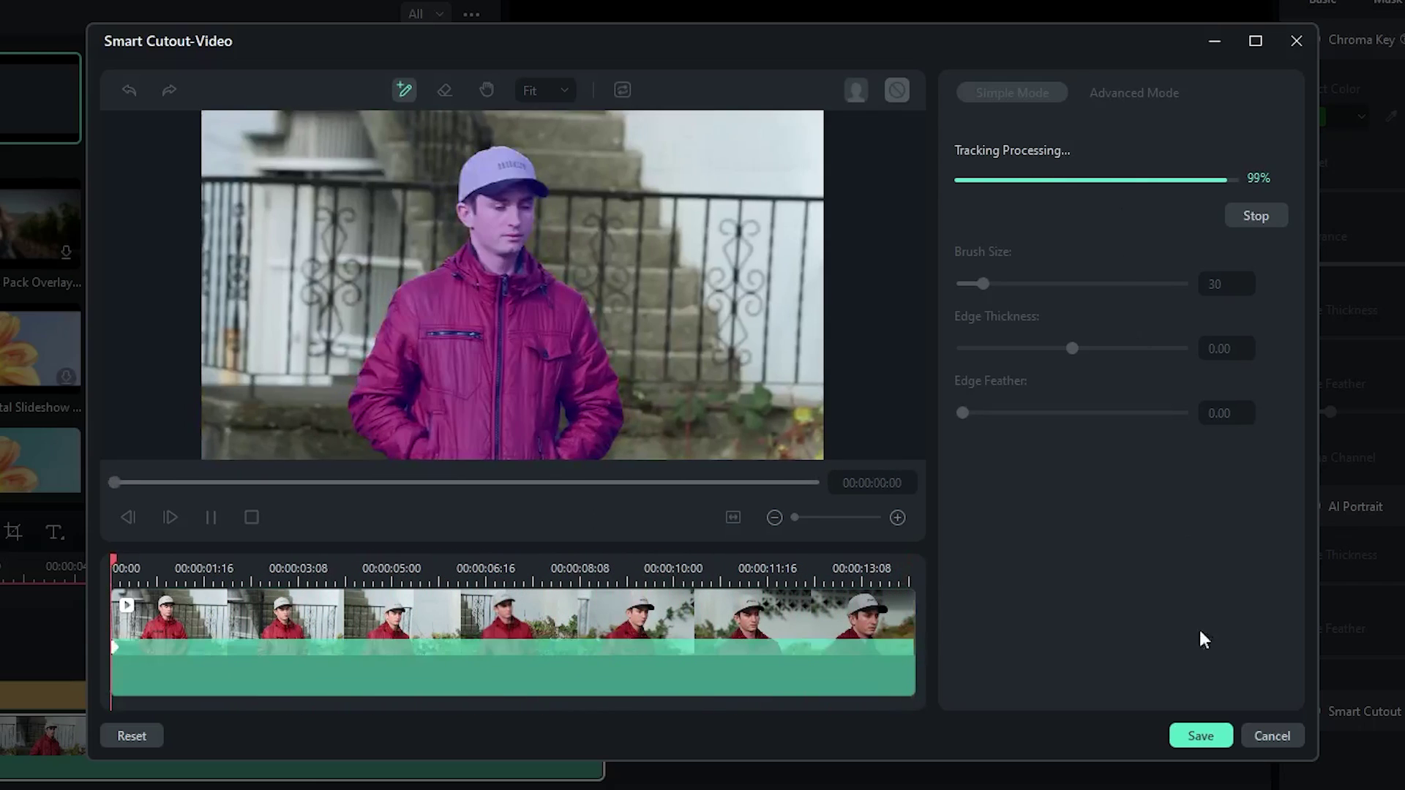
click(1202, 736)
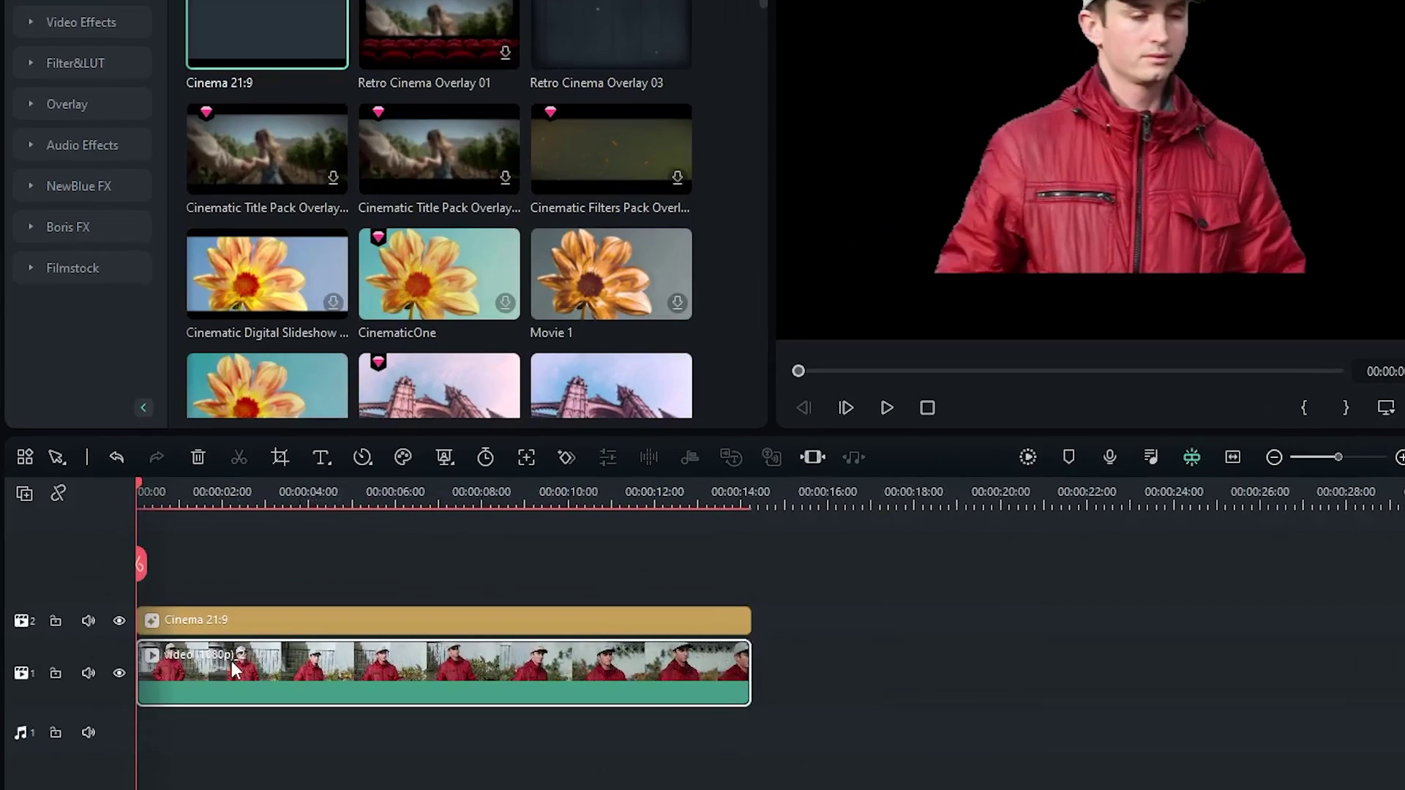
Step: Duplicate the cutout clip onto the track above Cinema 21:9 and turn off Smart Cutout on the lower copy
drag(212, 673, 211, 582)
click(415, 495)
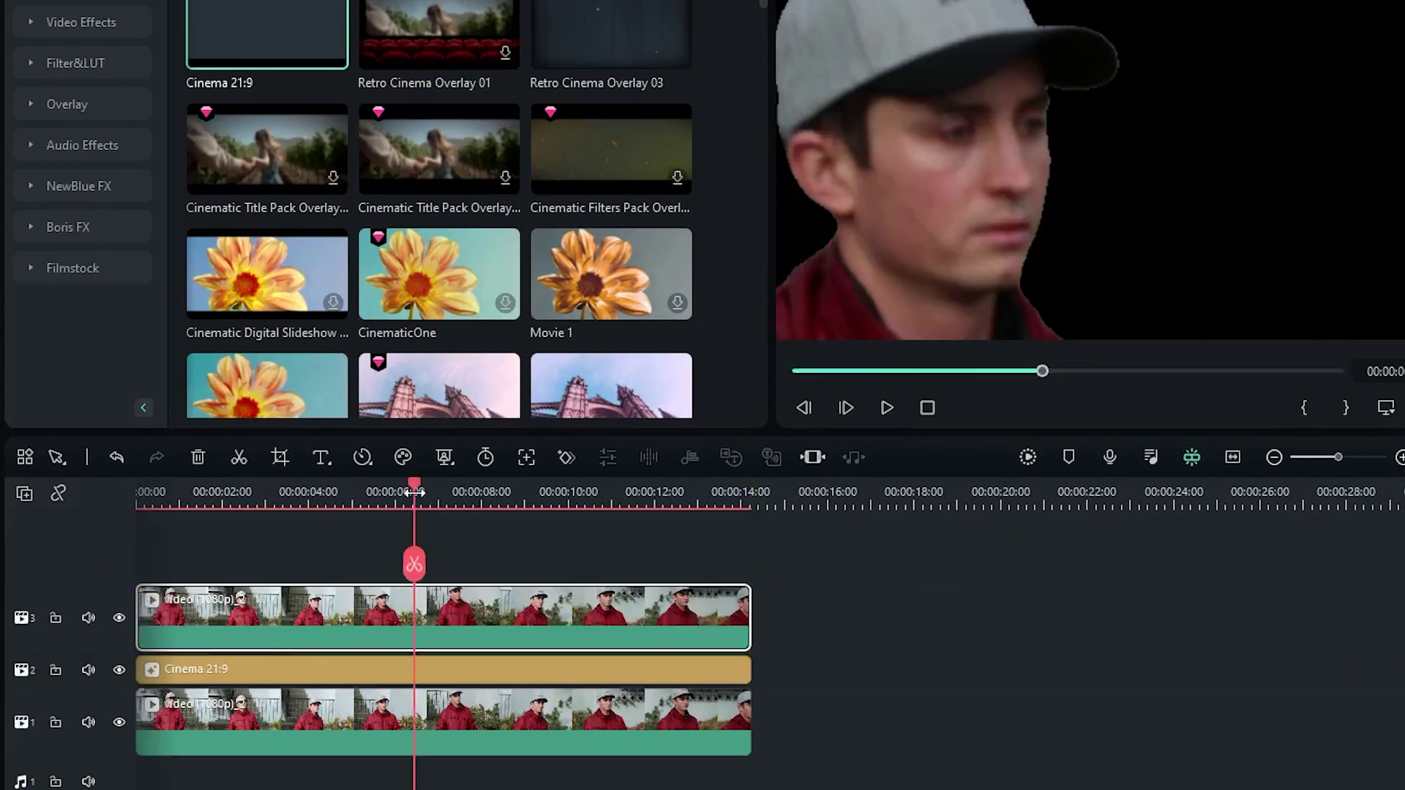
drag(415, 495, 137, 499)
click(208, 704)
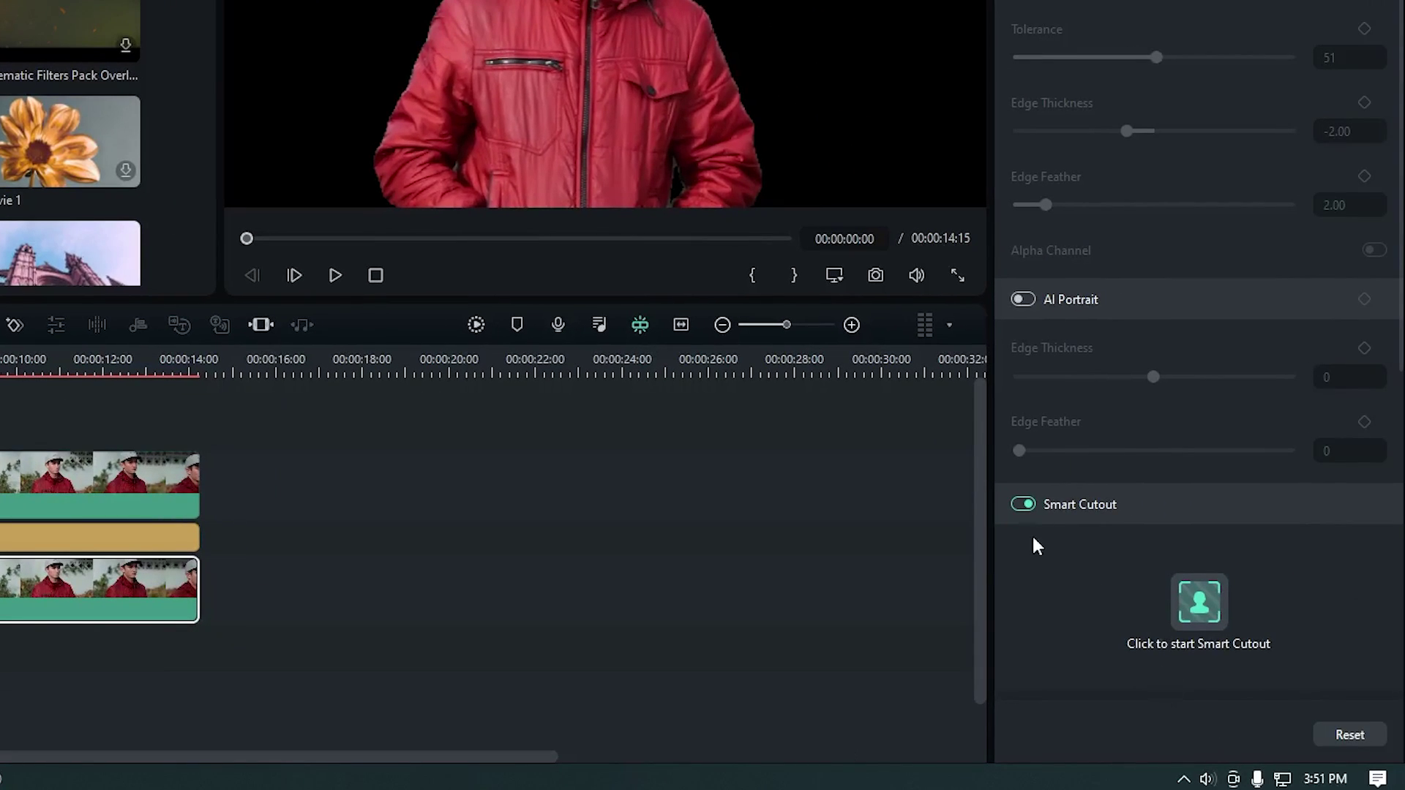
click(1022, 504)
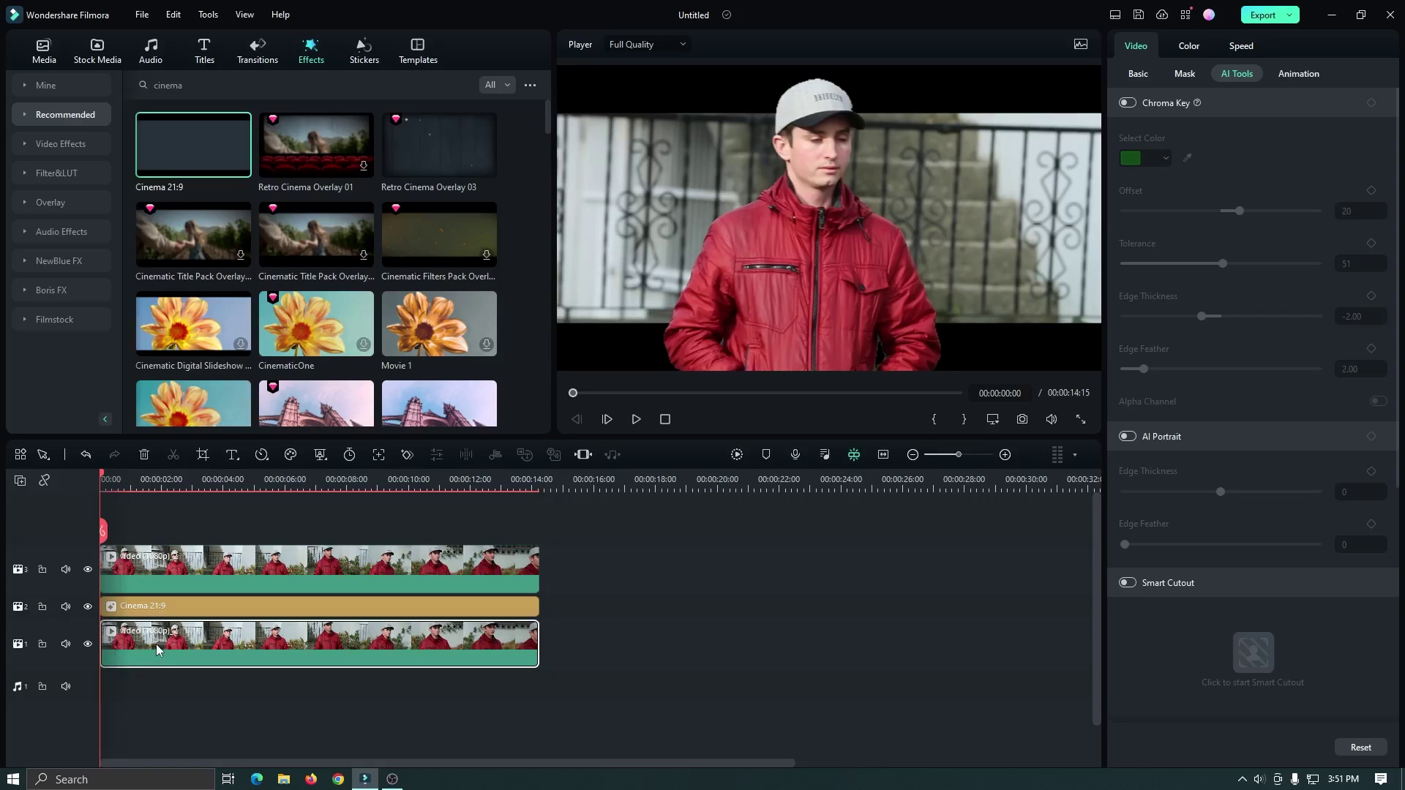
Step: Inspect the cutout, Cinema 21:9 and background layers one by one and play back the combined result
click(147, 569)
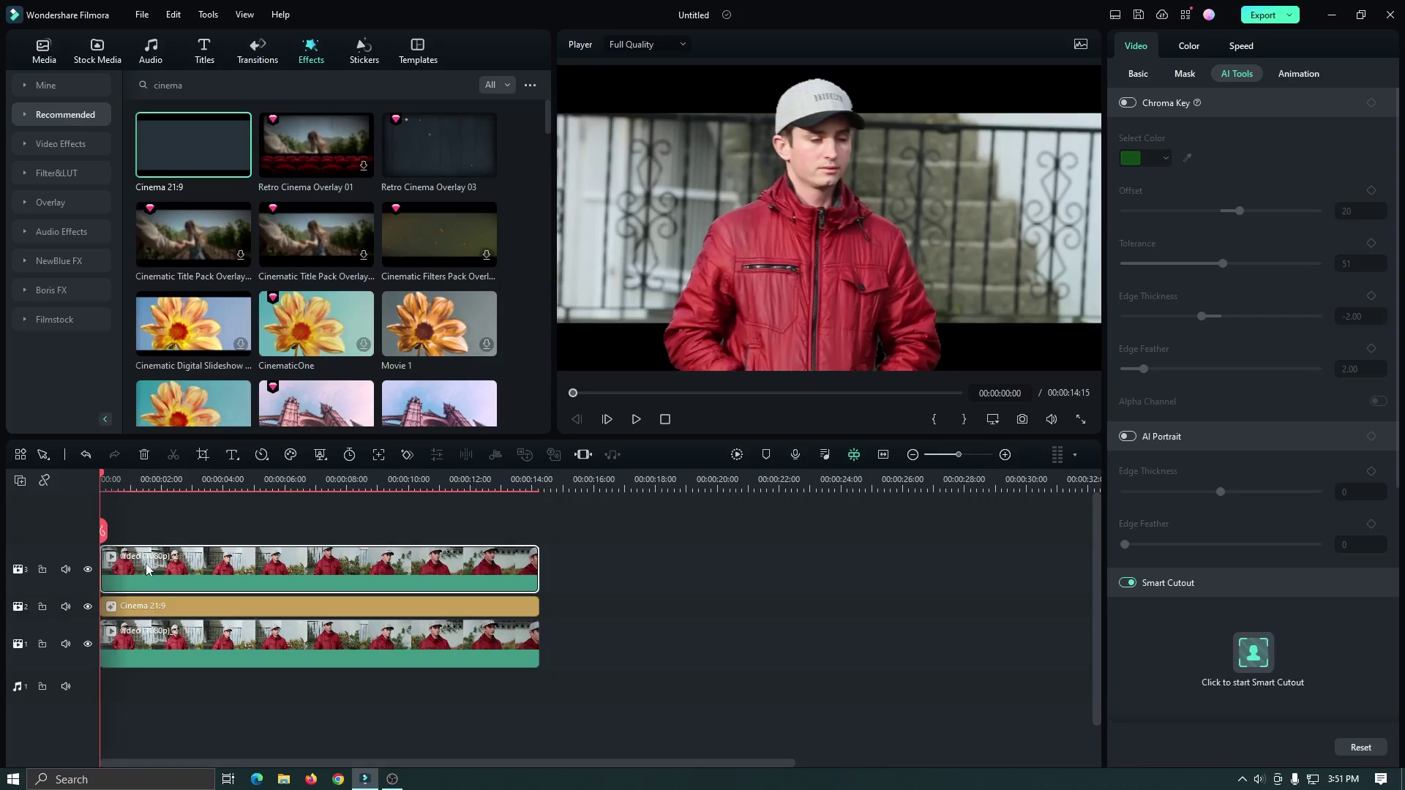
drag(103, 478, 46, 481)
click(144, 644)
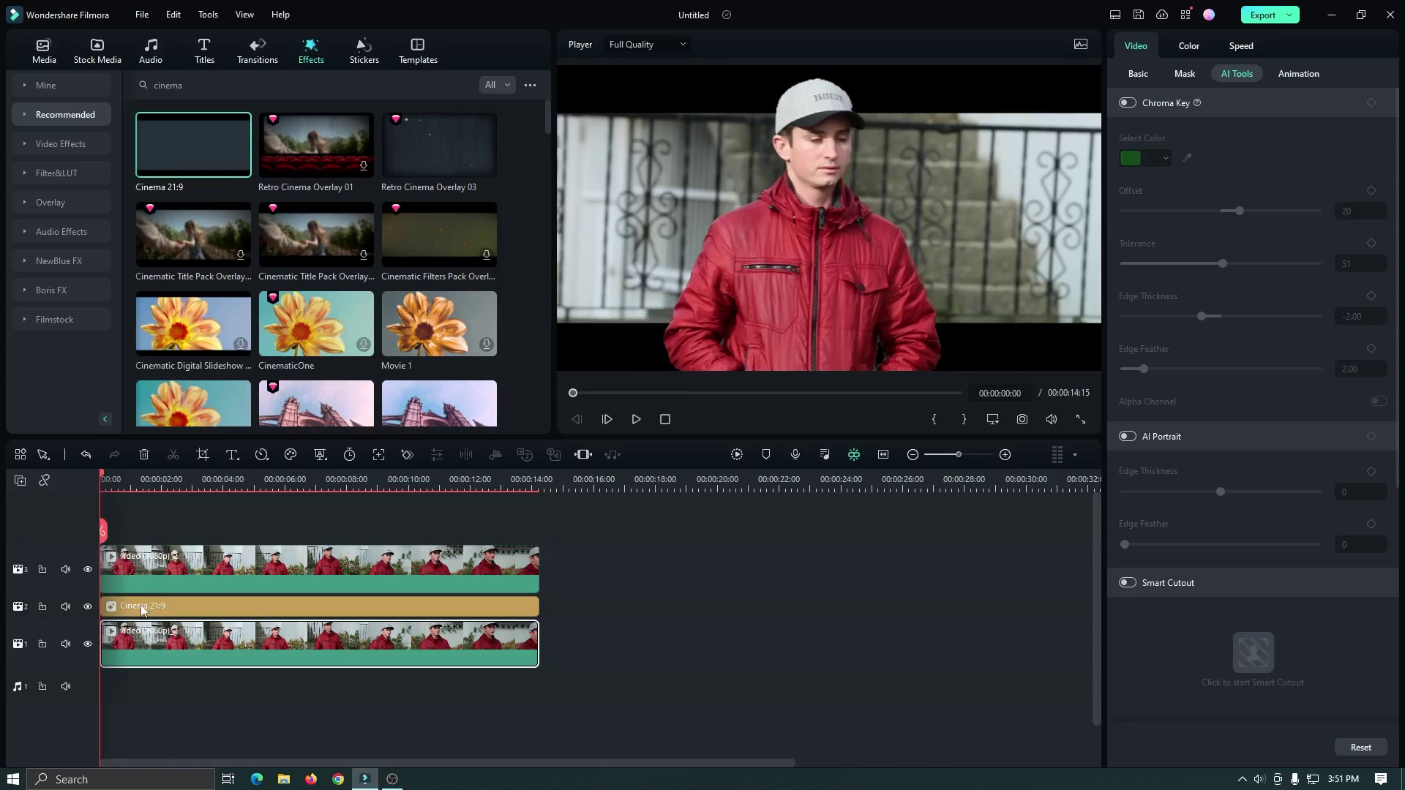
click(141, 607)
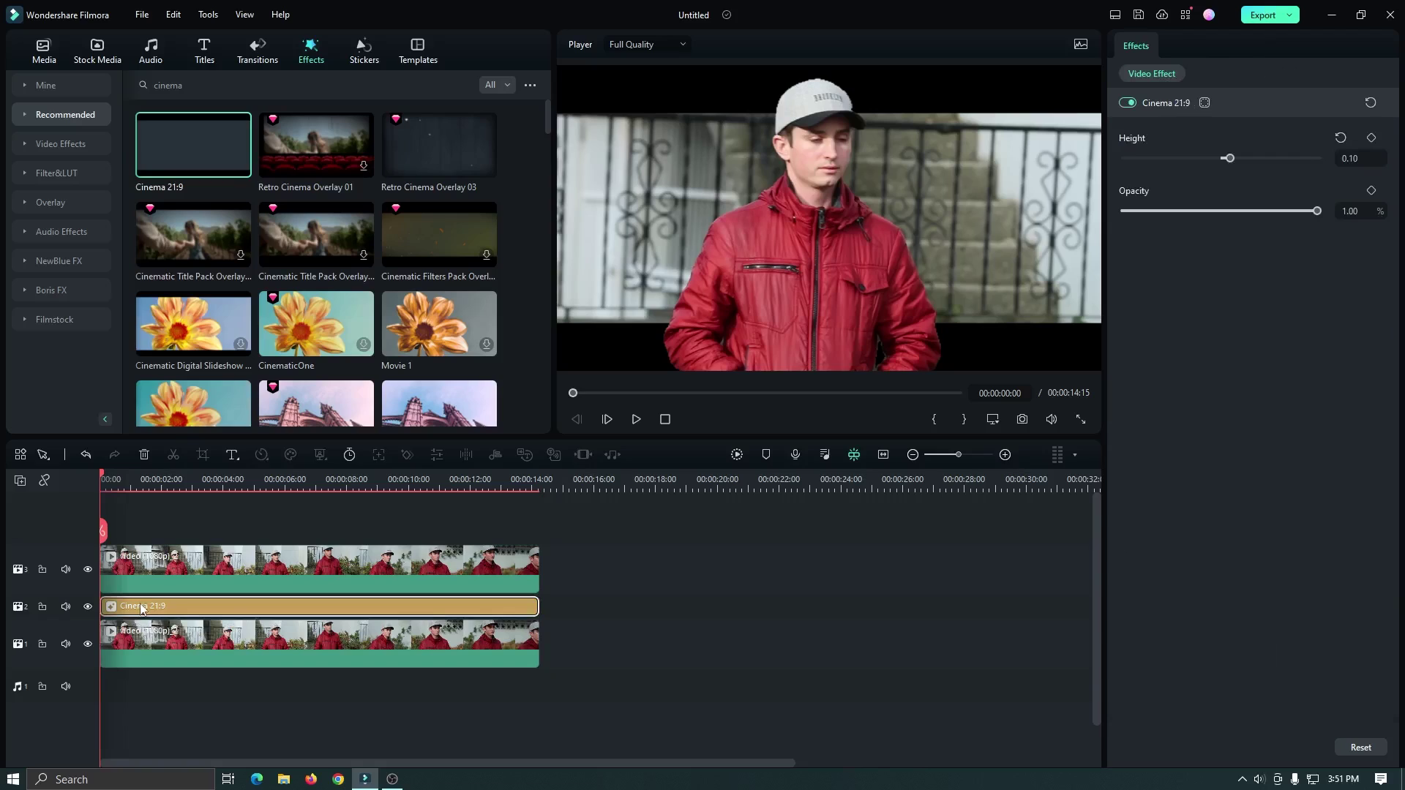
click(136, 573)
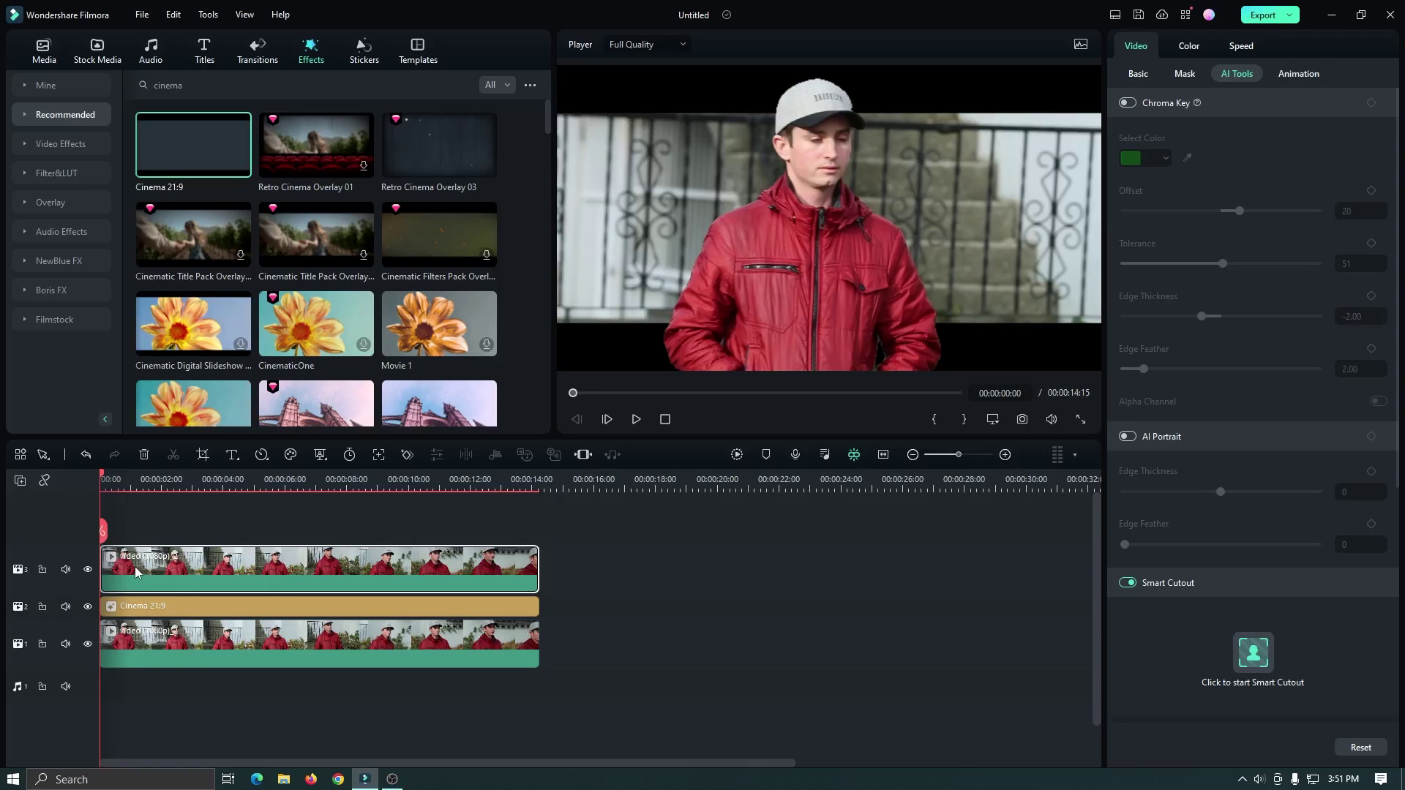
key(space)
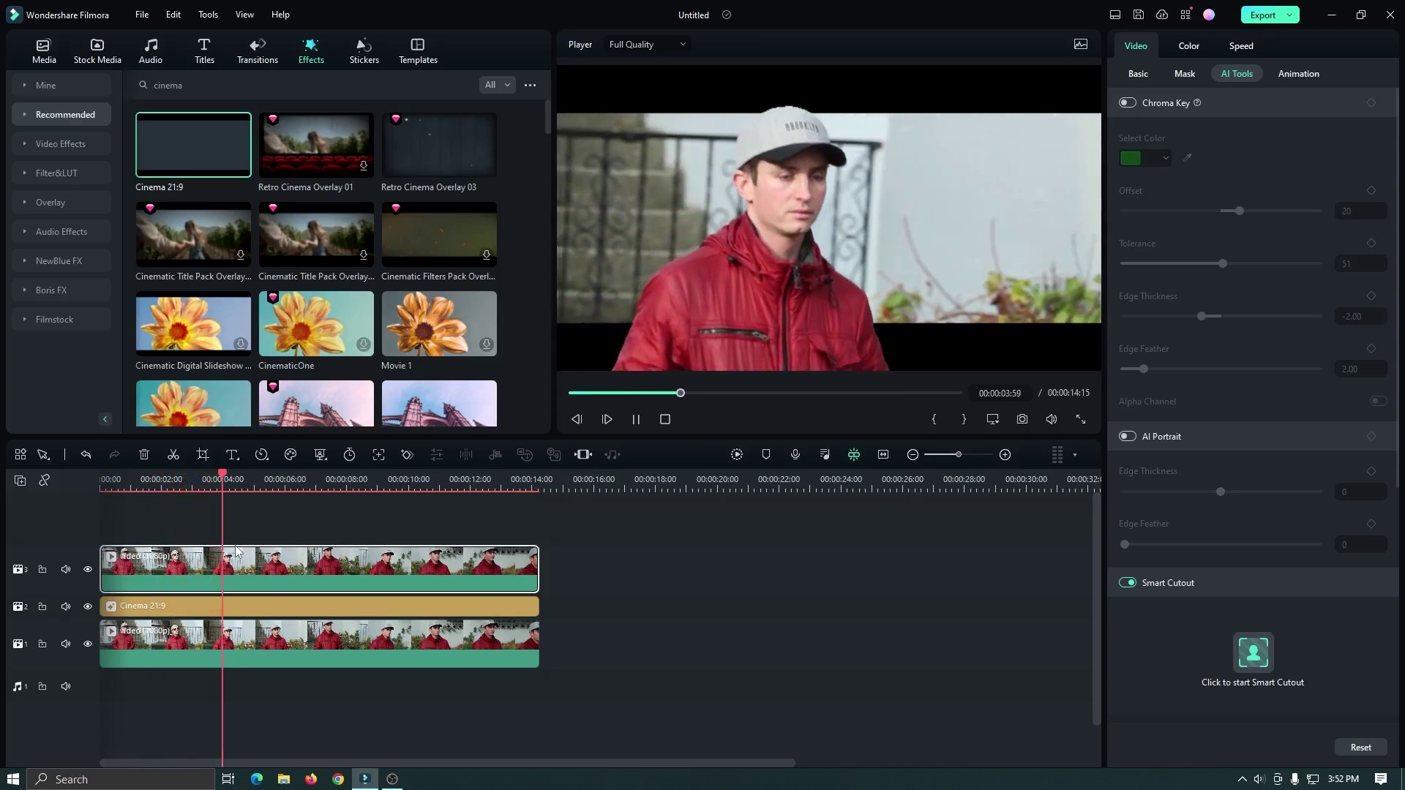
key(space)
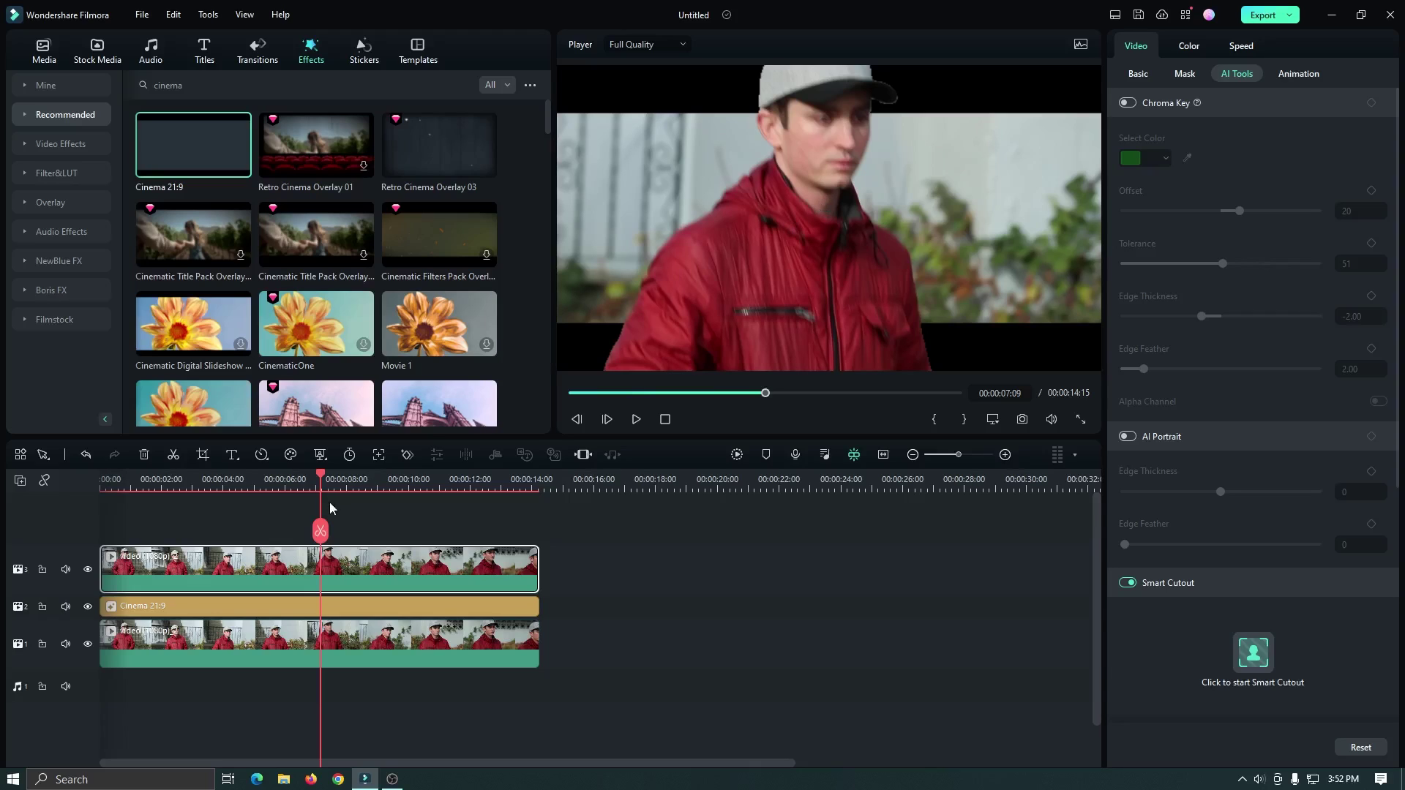
key(Home)
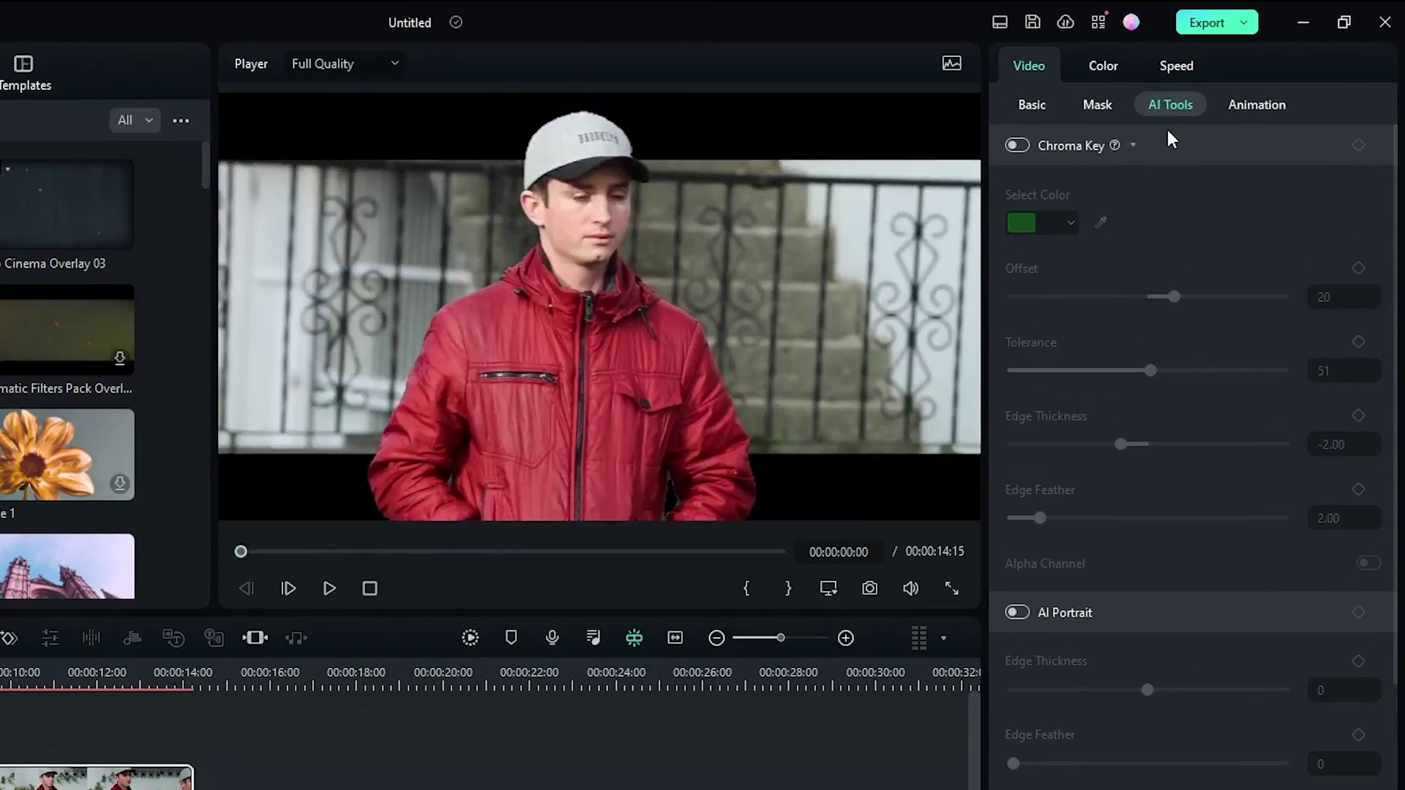
Step: Apply a linear mask to the top cutout clip, rotate it to -90°, lower it to about Y -175 px, and preview the result
click(1103, 107)
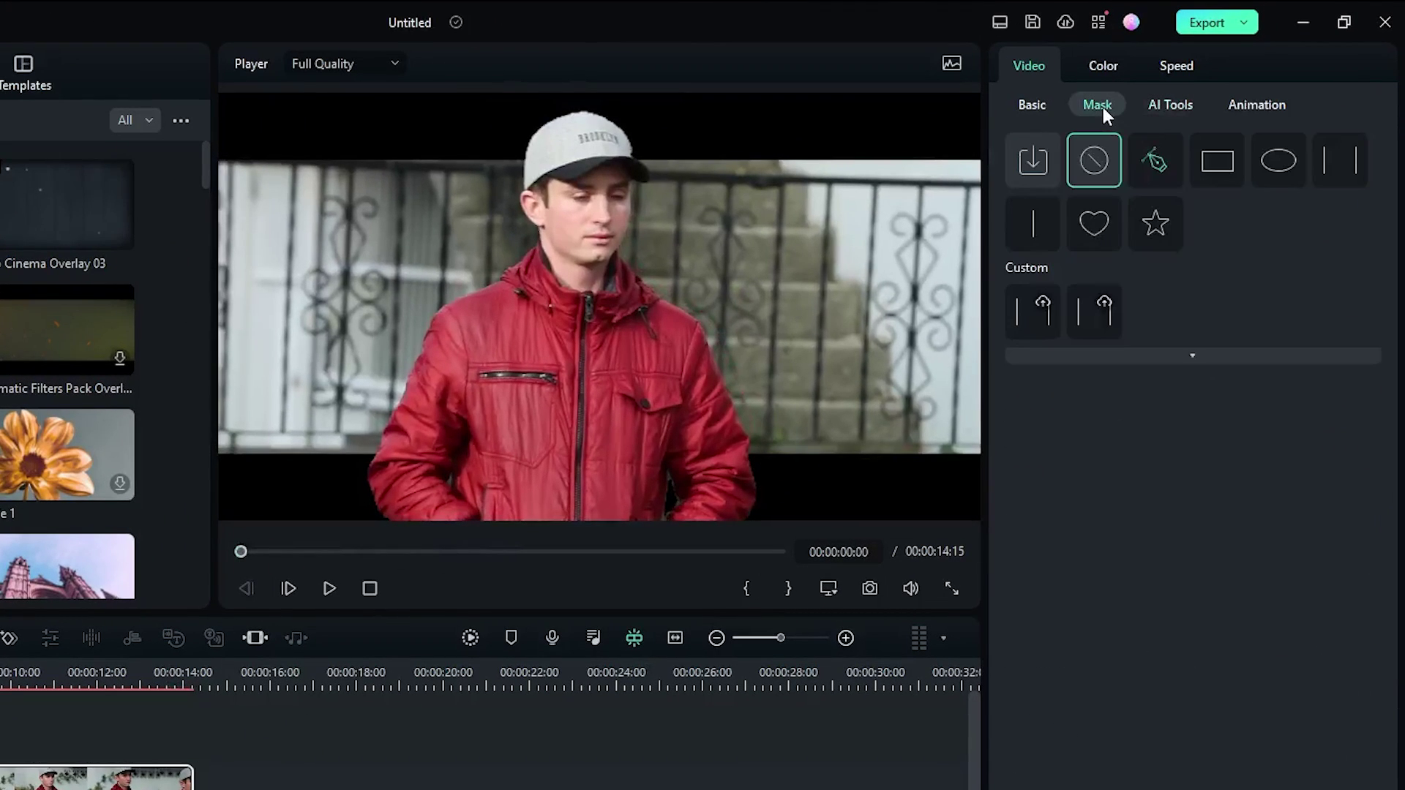
click(1032, 228)
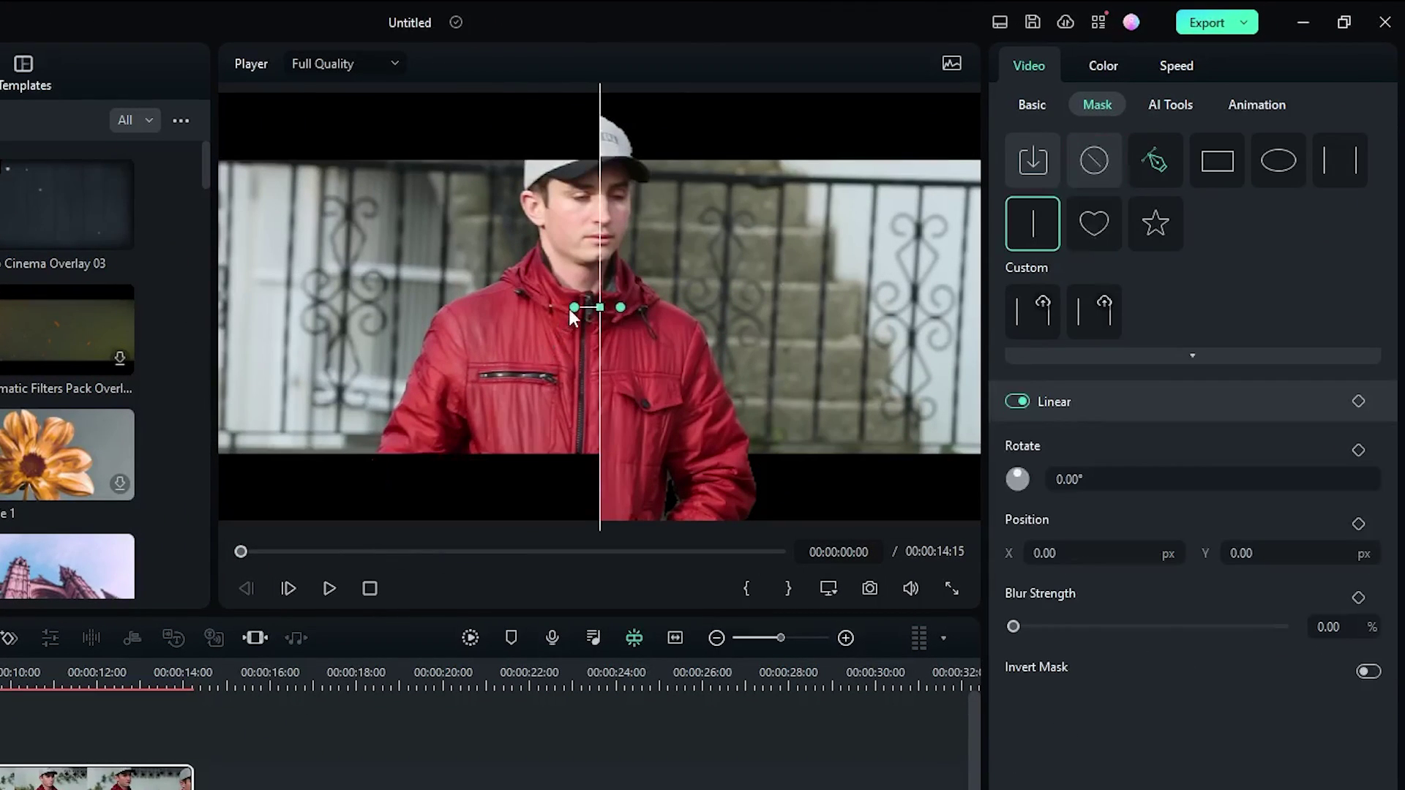
drag(569, 309, 598, 374)
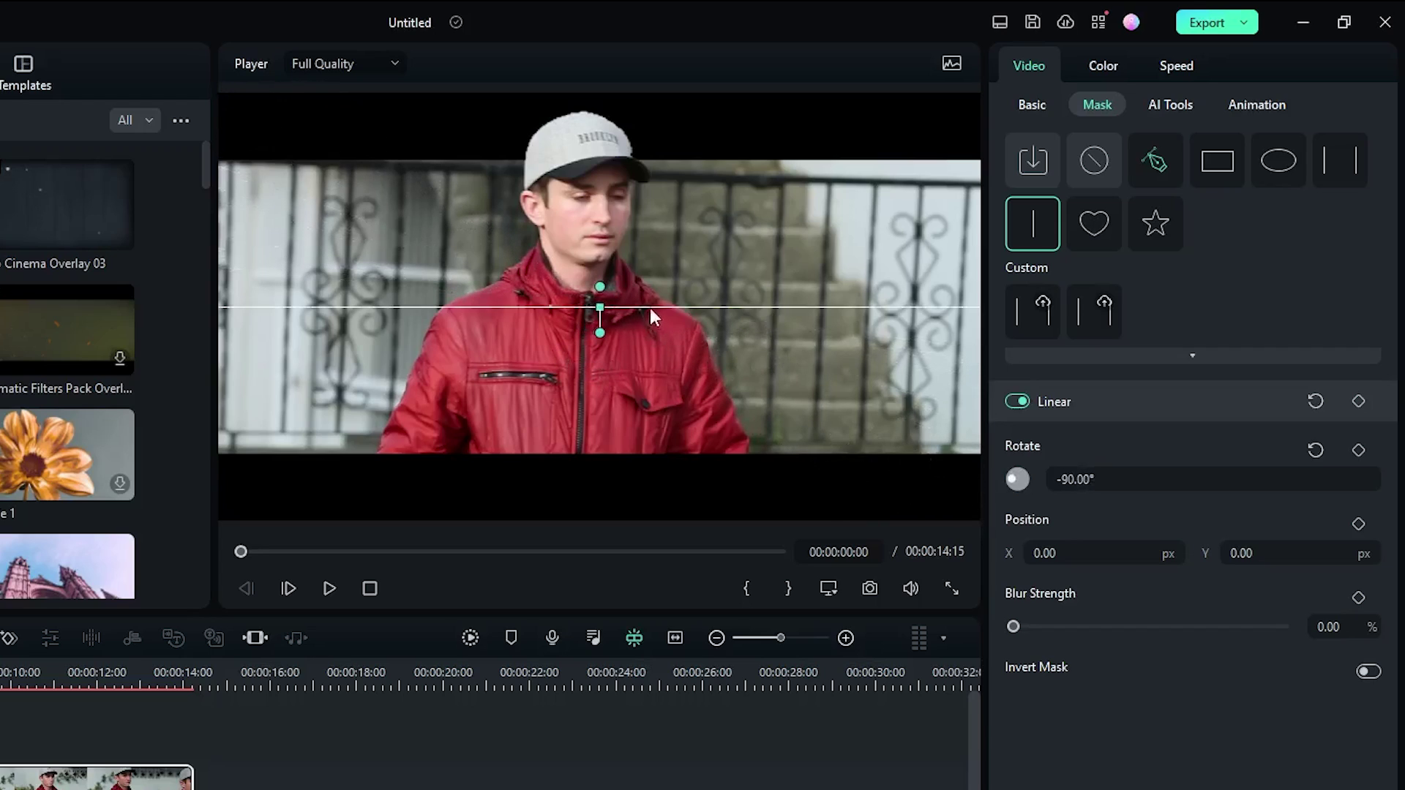
drag(643, 306, 645, 386)
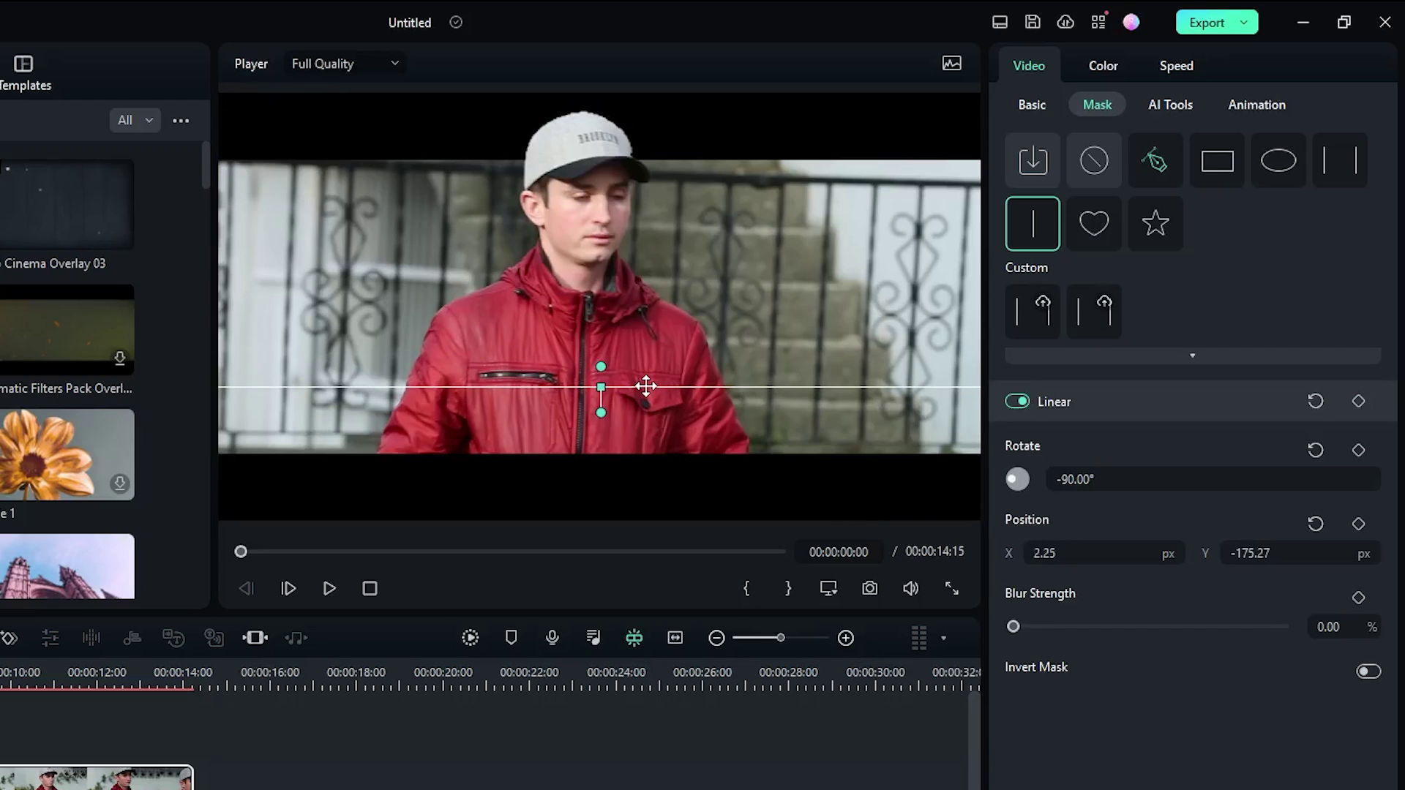
key(Escape)
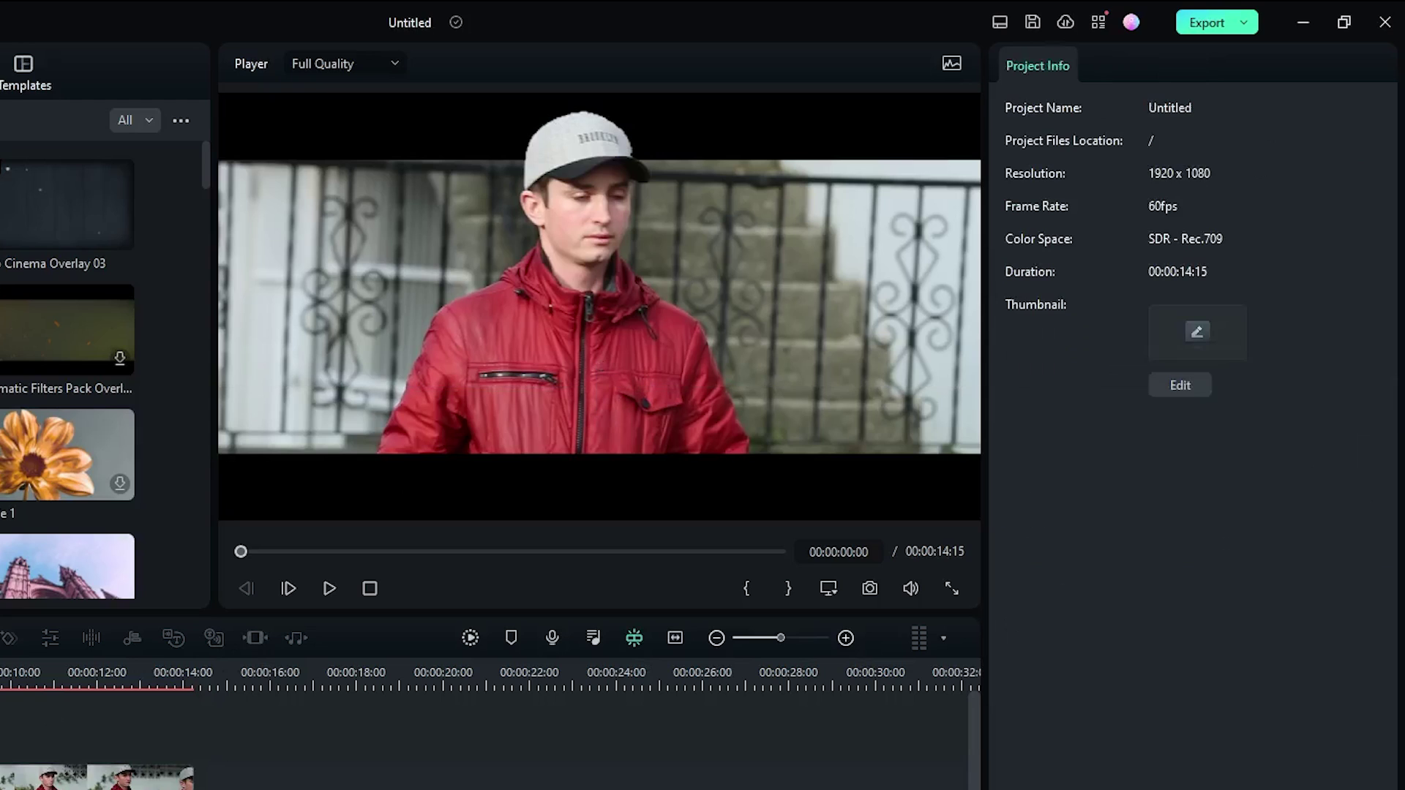
key(space)
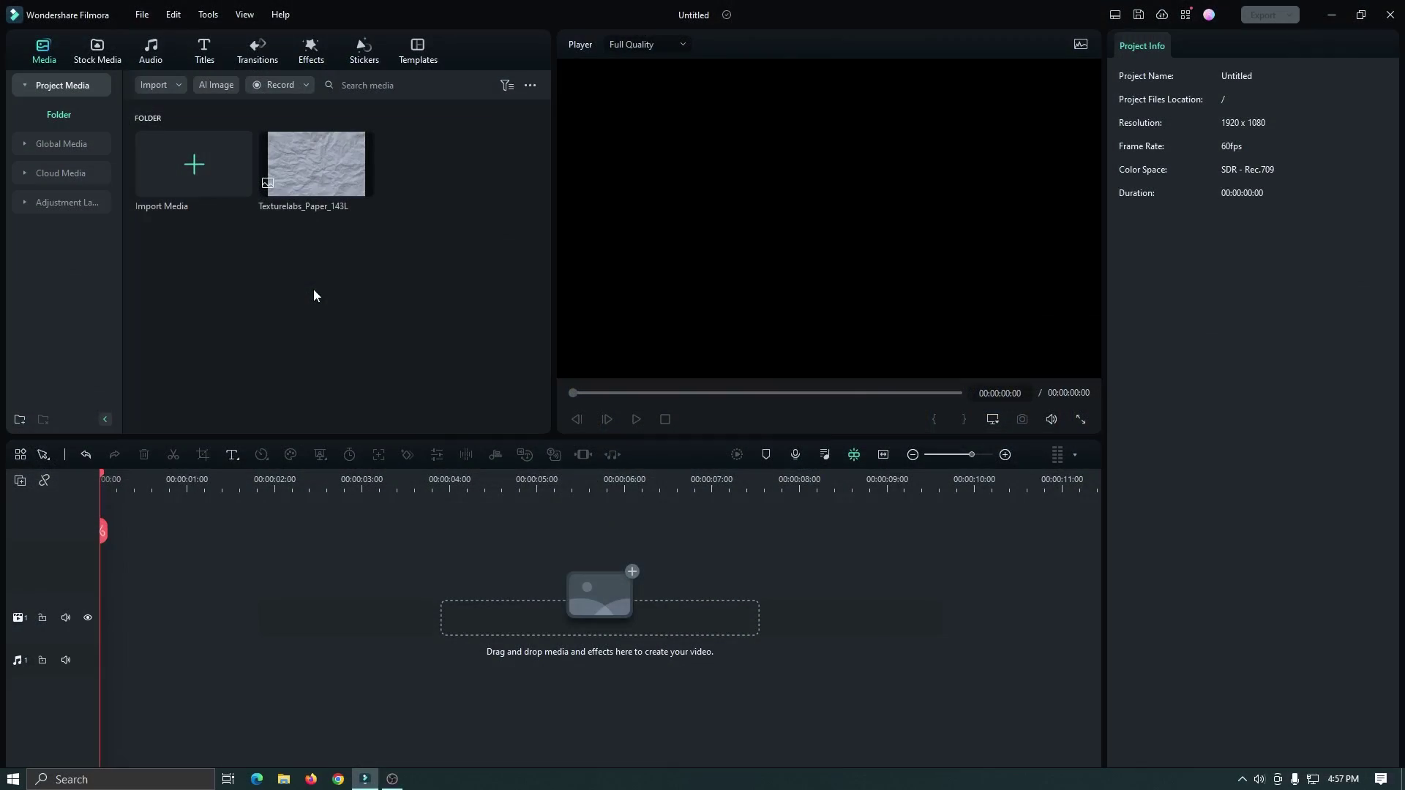
Step: Place Texturelabs_Paper_143L at the start of the first video track and scale it to 202% to fill the frame
drag(317, 167, 102, 613)
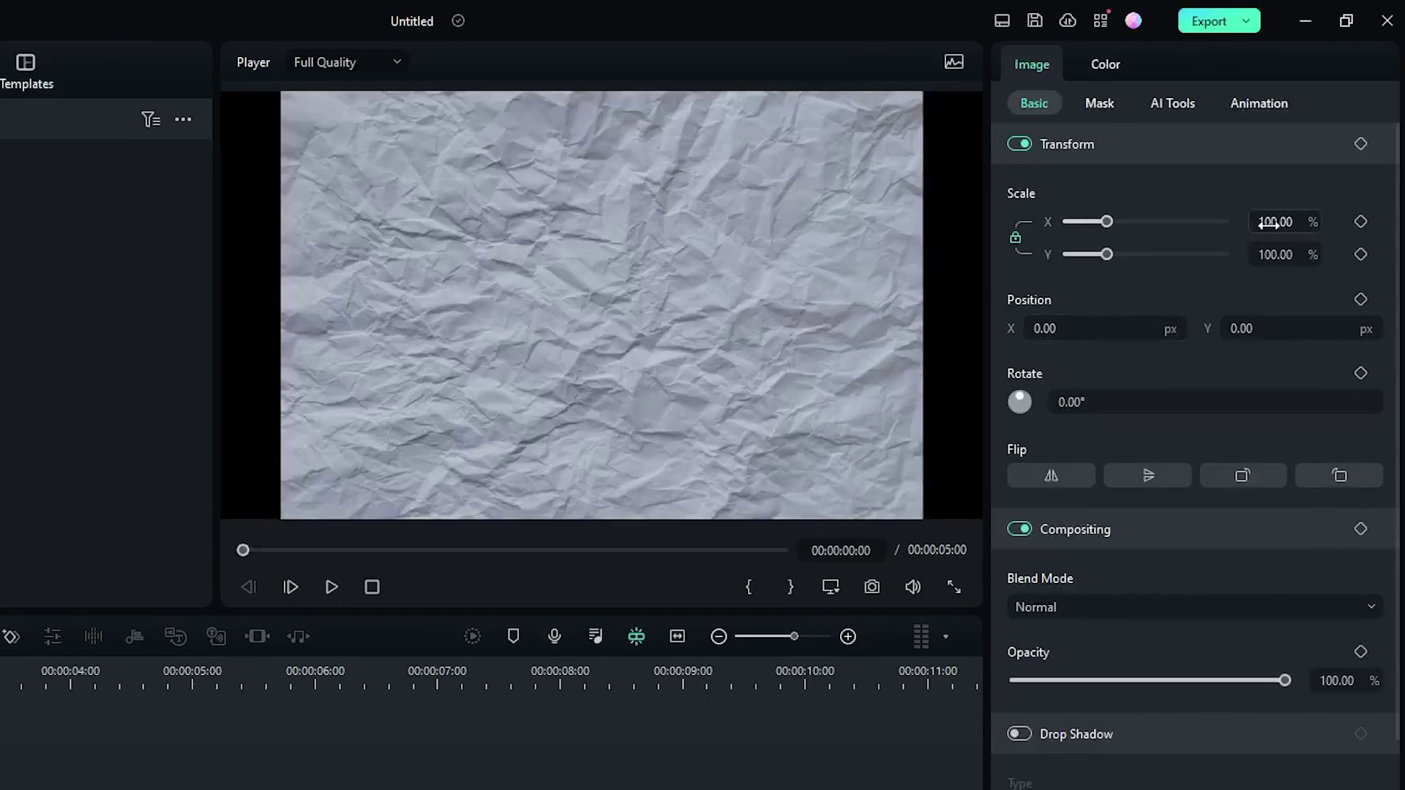
drag(1270, 223, 1350, 223)
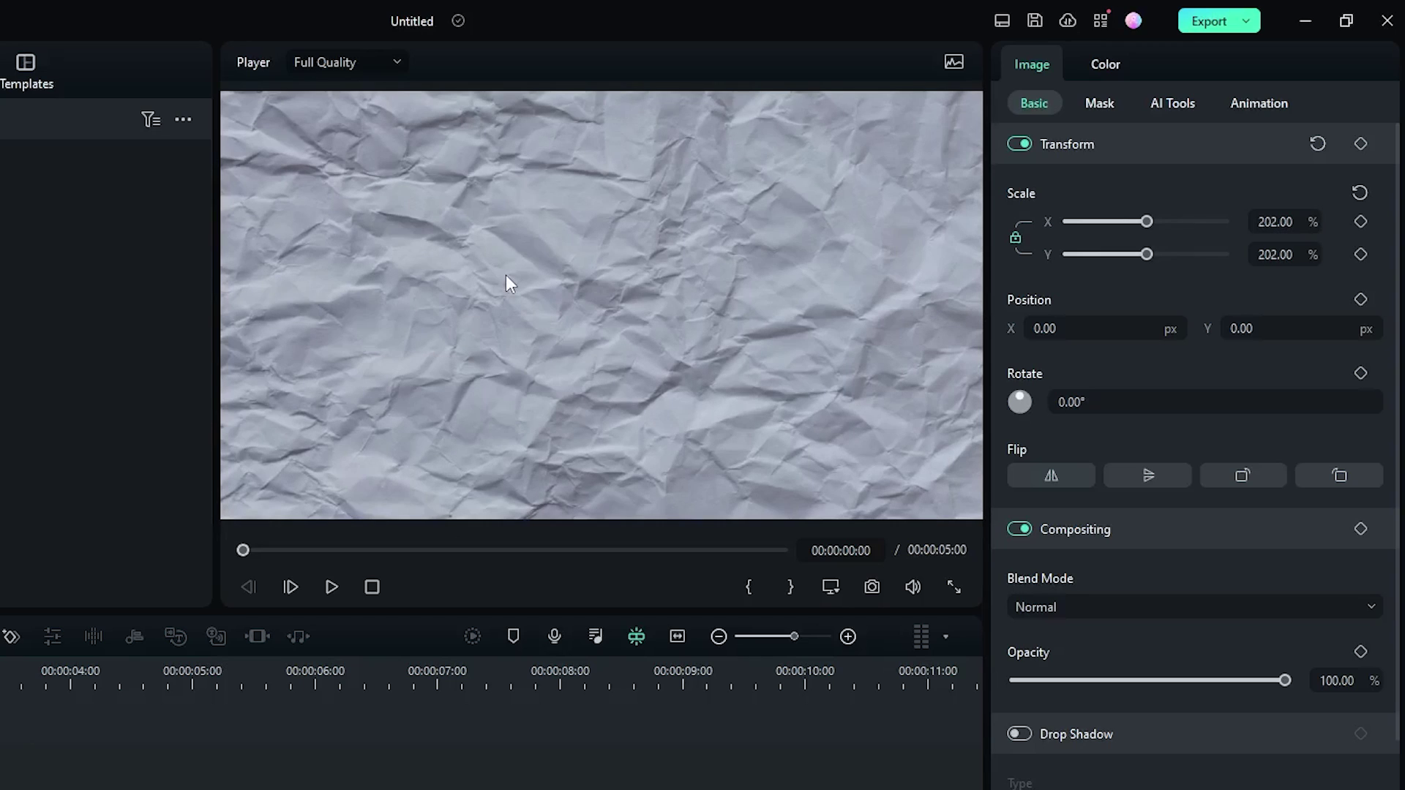
click(516, 246)
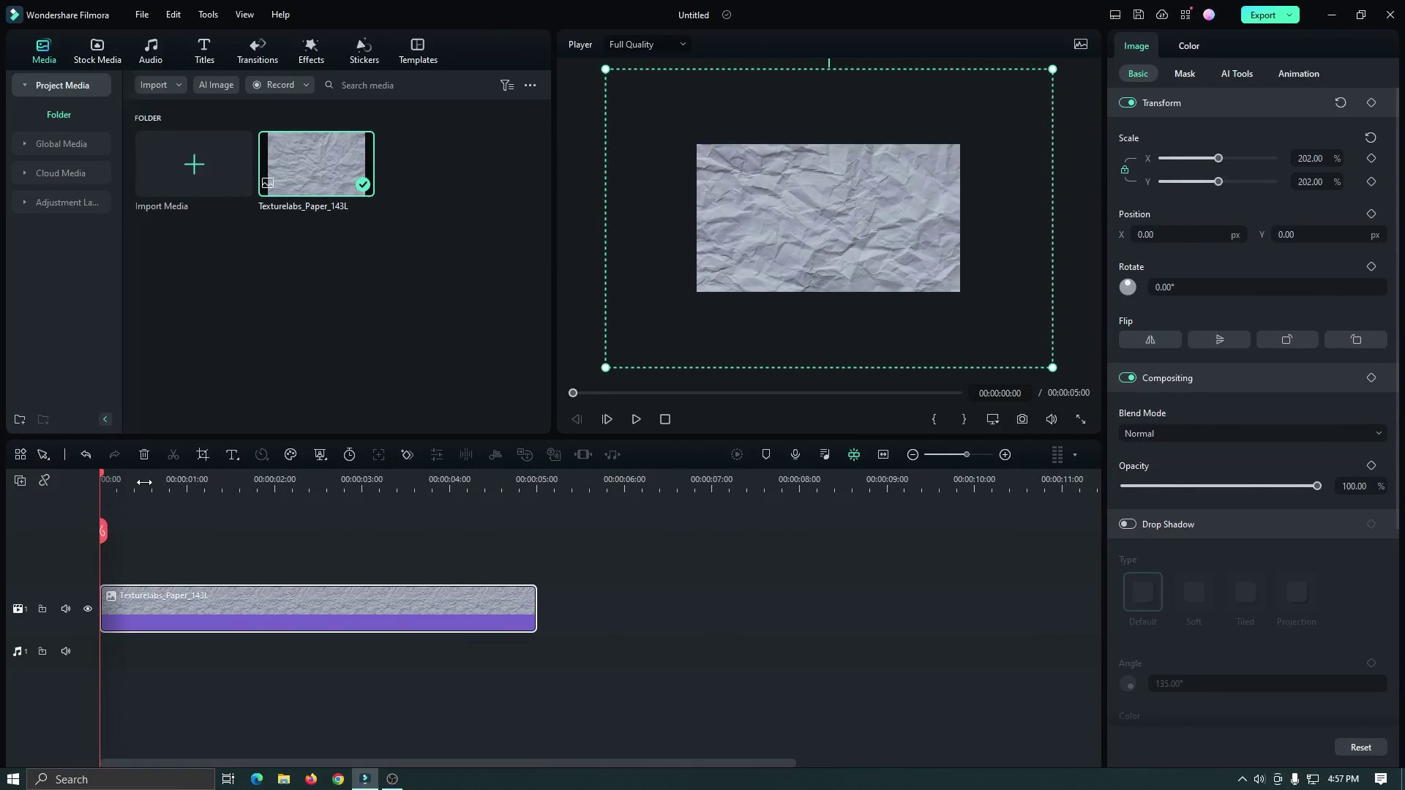
Step: Add a position keyframe at the start of the paper clip and shift the image down and right to about X 571 px
drag(147, 482, 380, 481)
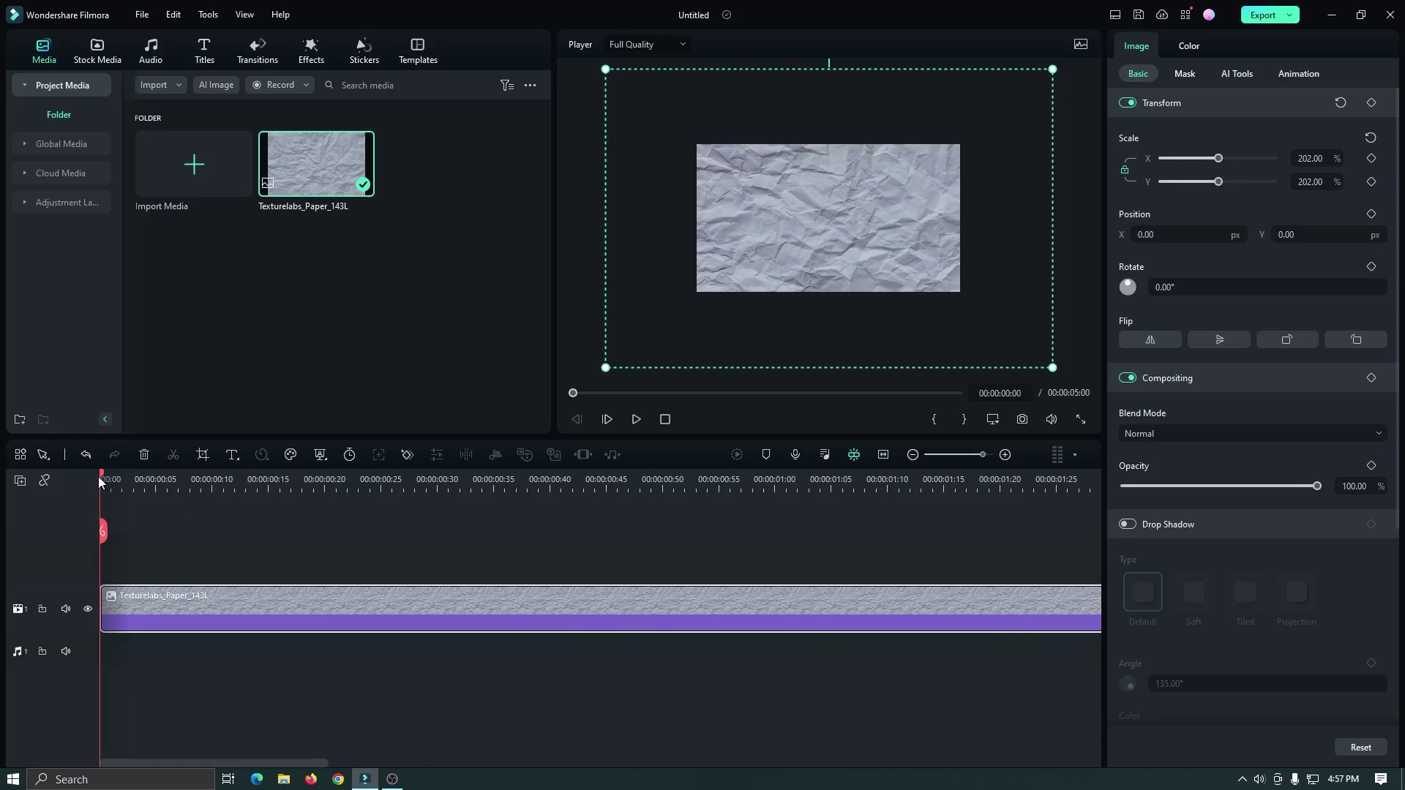
click(1372, 214)
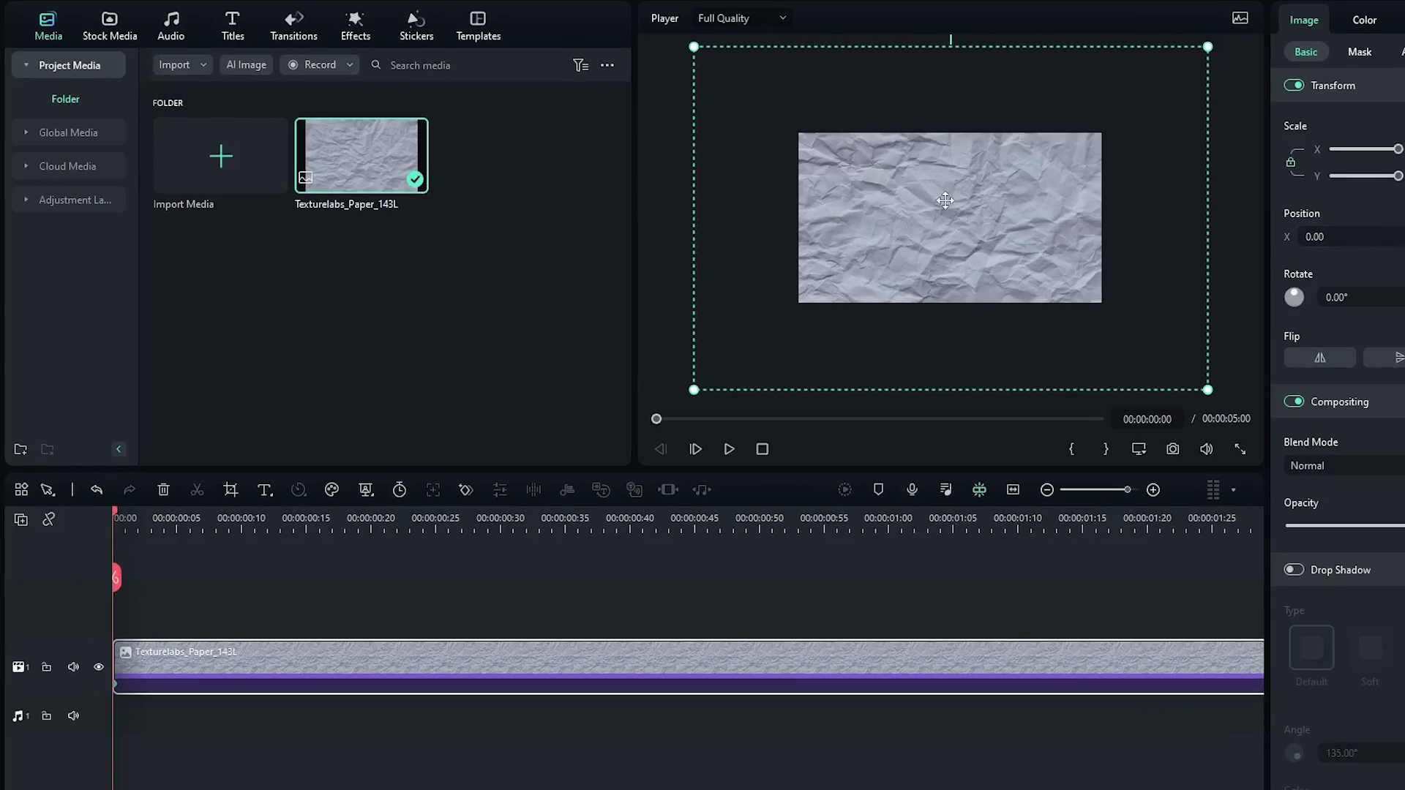
drag(720, 172, 761, 193)
drag(911, 189, 953, 235)
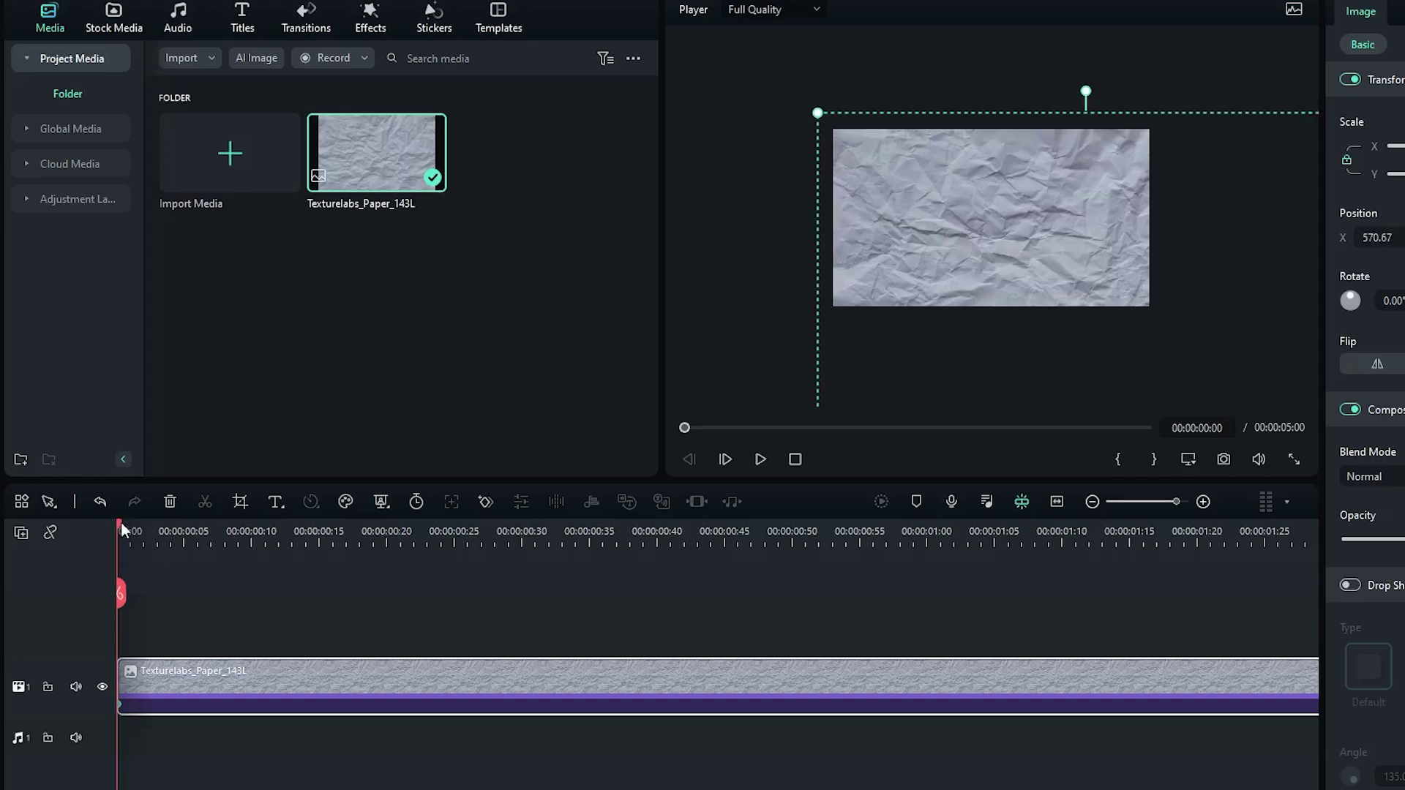
Step: Keyframe the paper's position at 00:00:00:15 by moving the image up and left to about X -565 px
drag(120, 523, 317, 536)
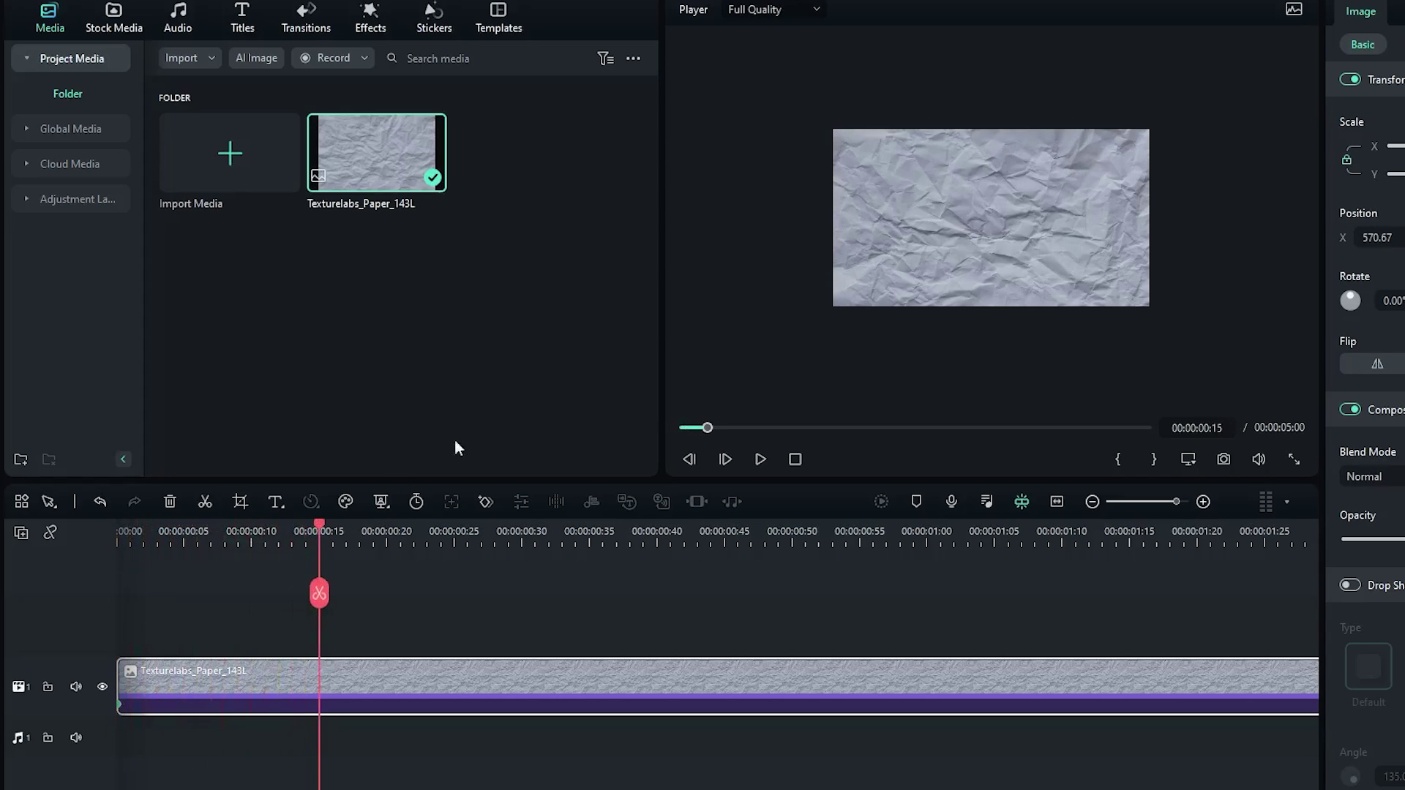
click(951, 168)
drag(1110, 262, 927, 120)
Step: Keyframe the paper's position at 00:00:00:30 by moving the image right, and at 00:00:00:45 by moving it down and left to about X -613 px
mouse_move(318, 525)
mouse_down()
mouse_move(562, 526)
mouse_move(524, 533)
mouse_up()
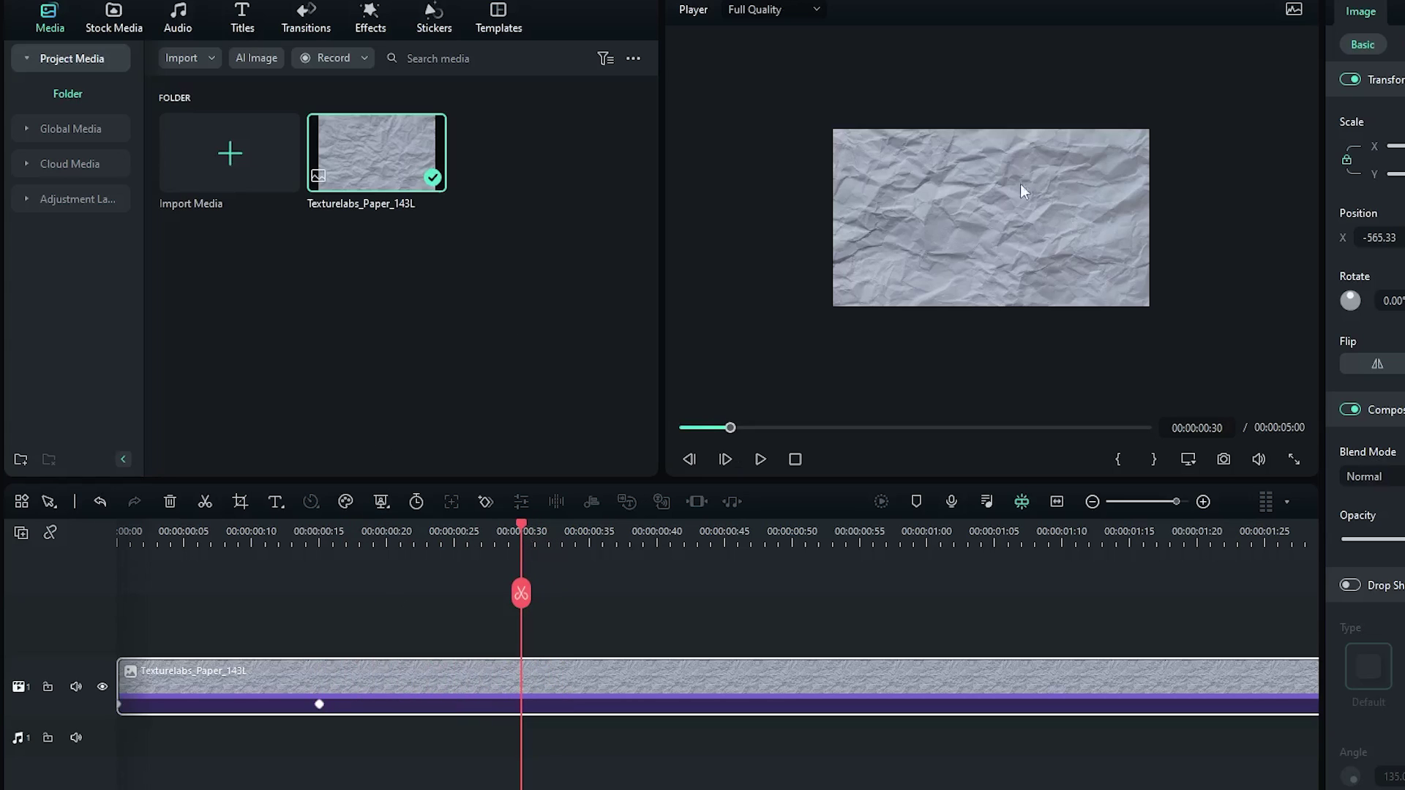
drag(762, 245, 927, 232)
drag(521, 530, 720, 563)
drag(1101, 111, 907, 245)
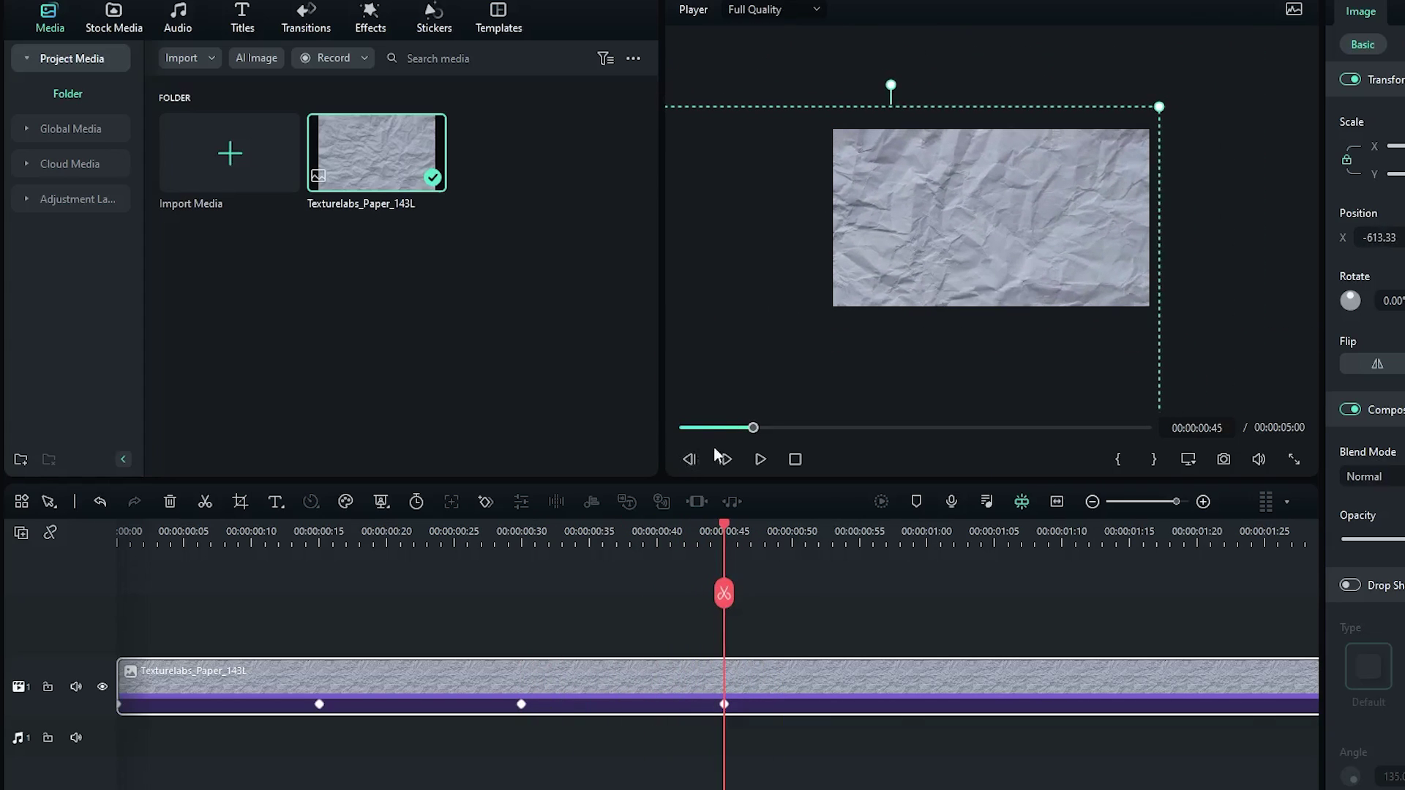
Step: Play the paper's position animation from the start of the timeline to check its movement
key(Home)
key(space)
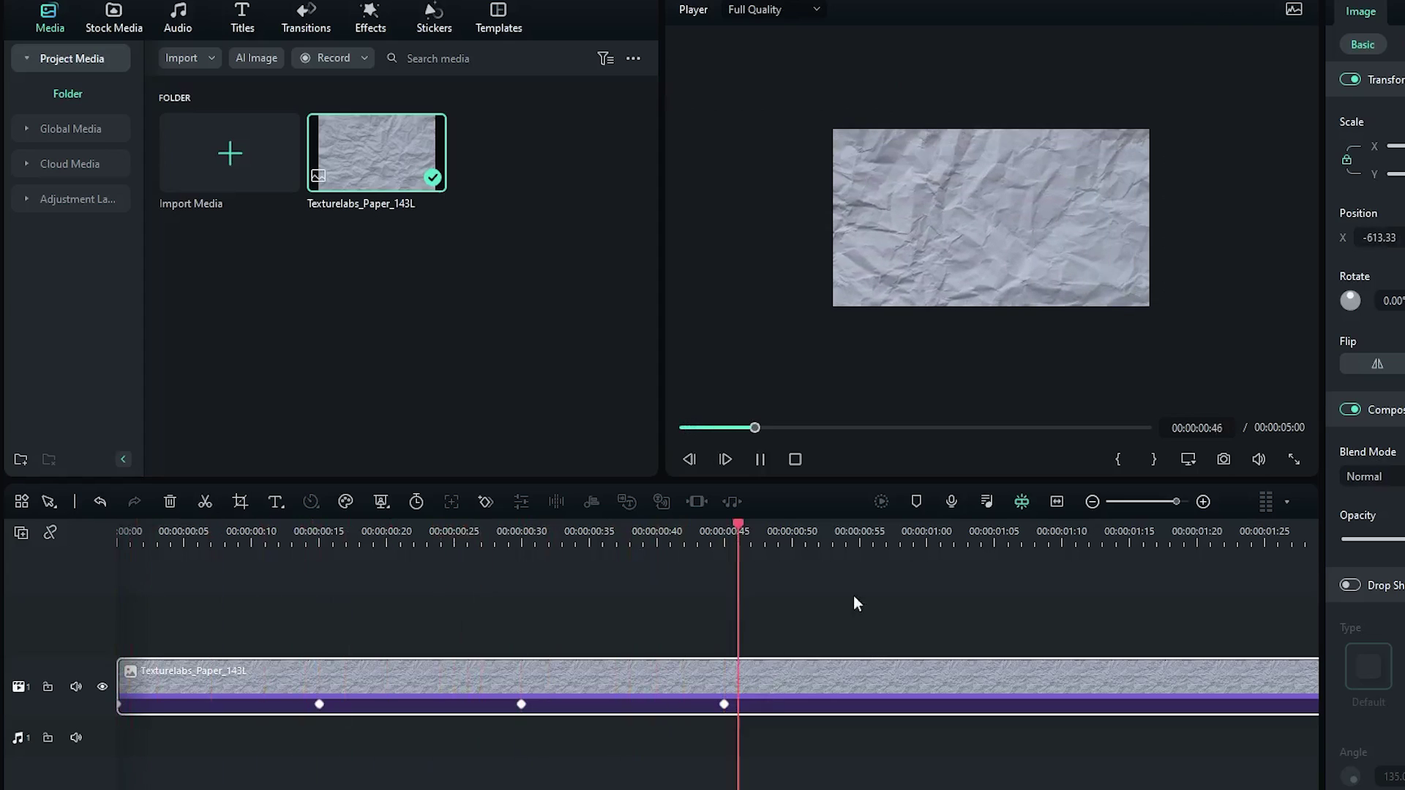
key(ctrl+/)
key(space)
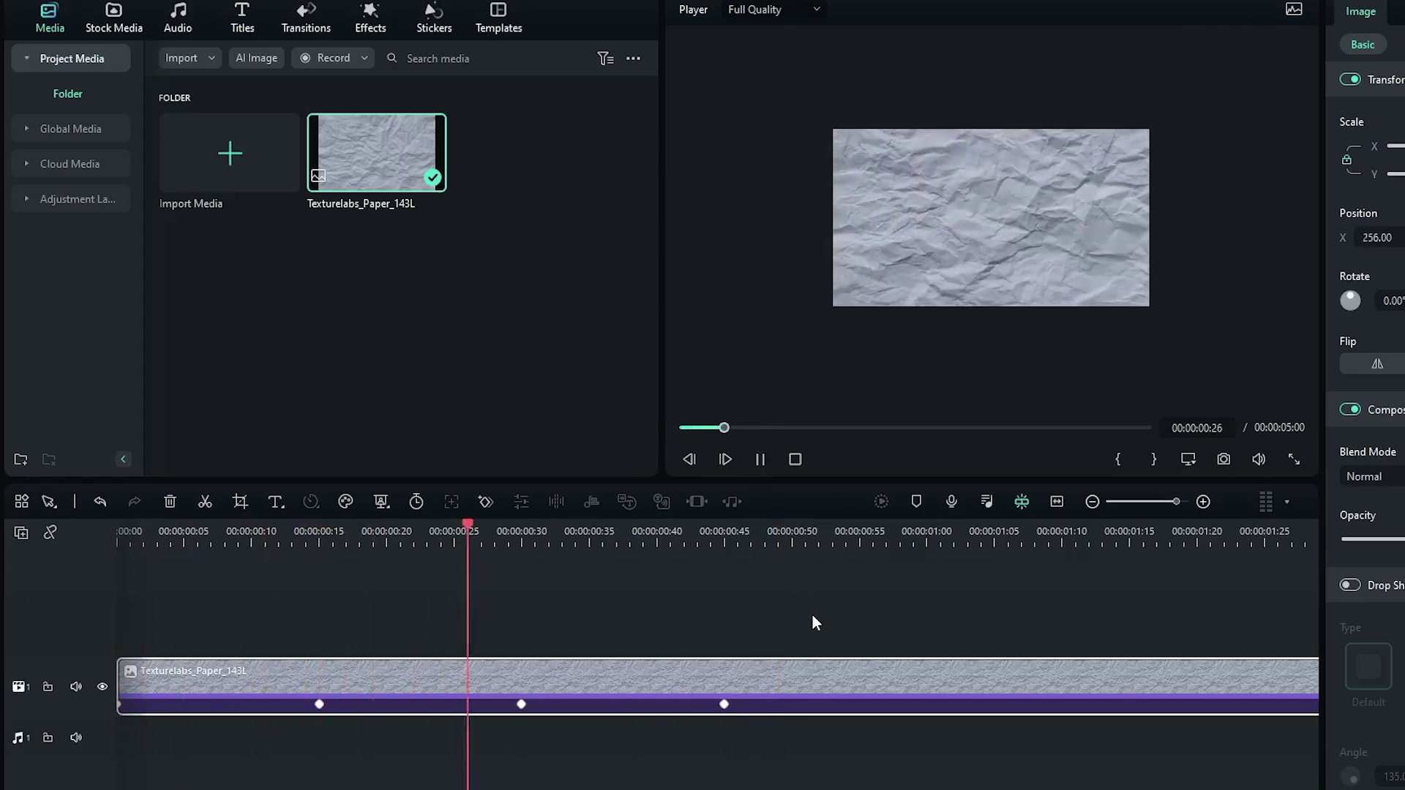
key(space)
Step: Copy all of the paper clip's keyframes and paste them at 00:00:01:00 on the same clip
drag(702, 530, 524, 540)
click(319, 704)
right_click(319, 705)
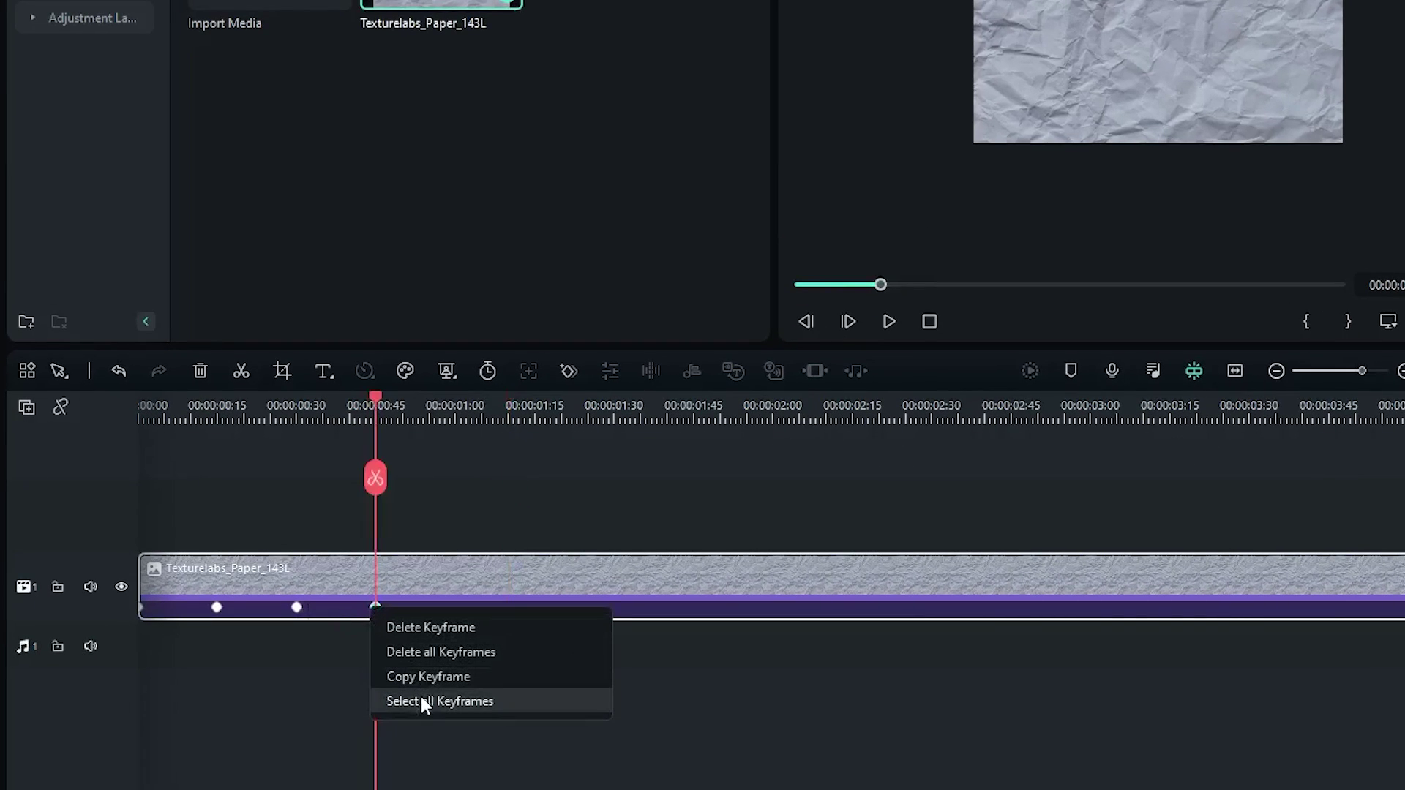
click(420, 699)
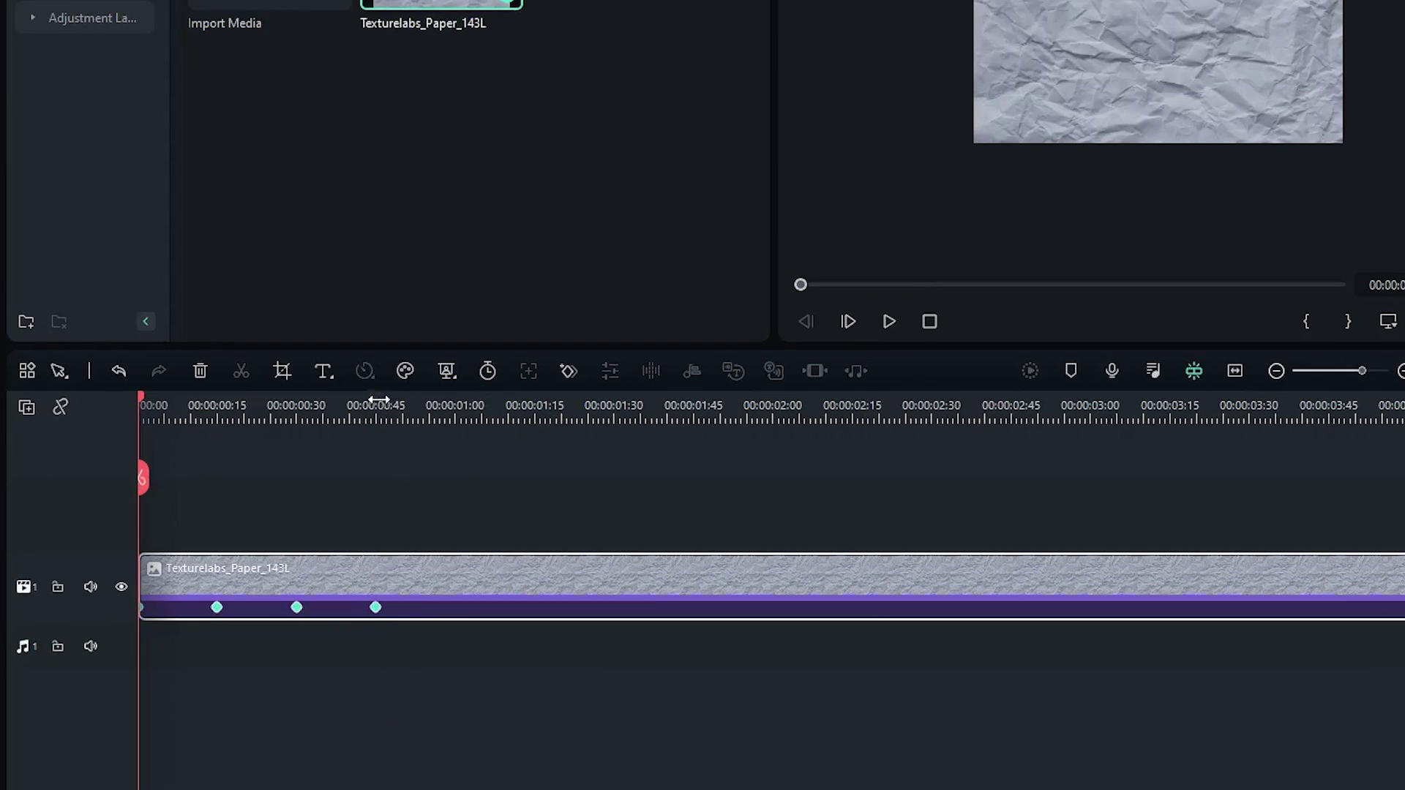
right_click(377, 609)
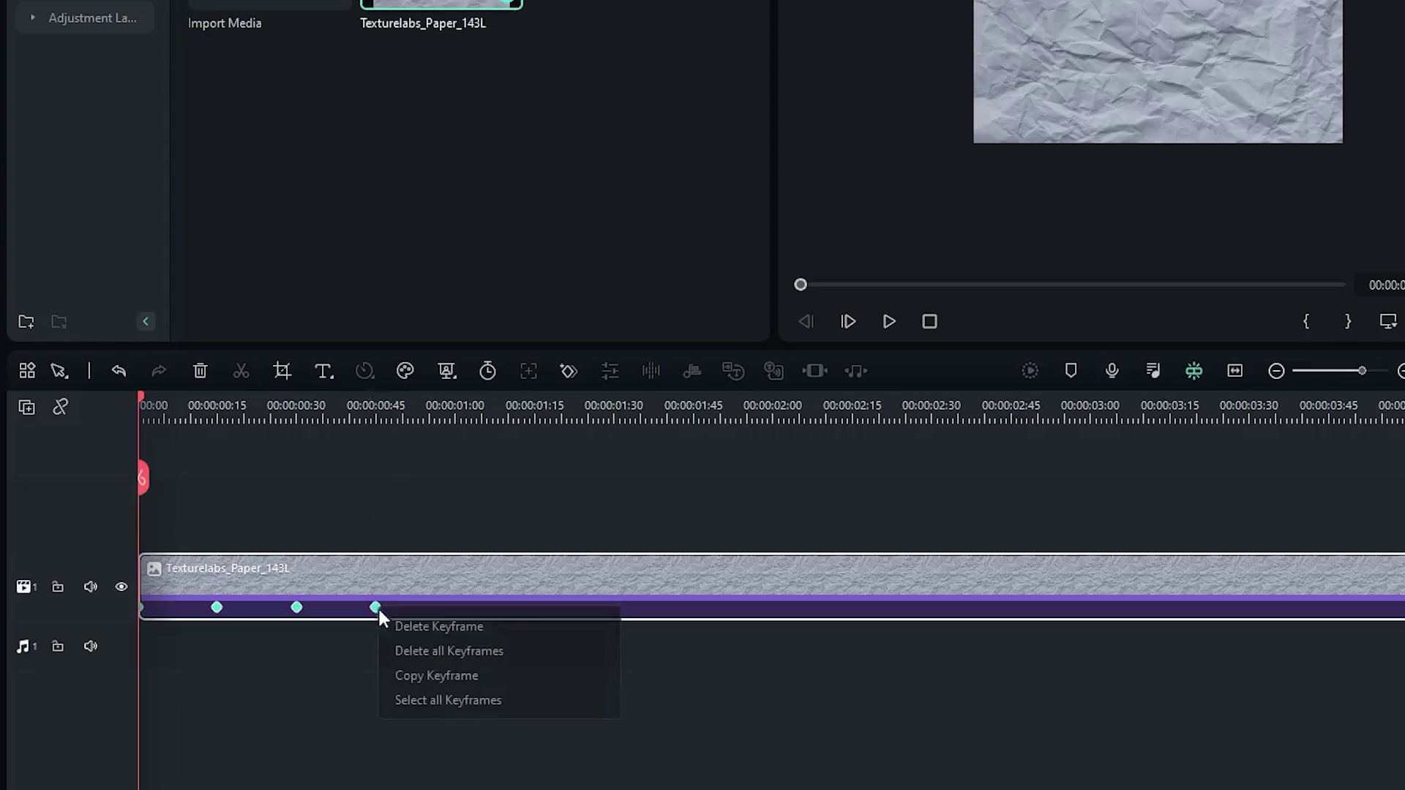
click(434, 674)
drag(403, 401, 455, 404)
click(498, 577)
right_click(497, 576)
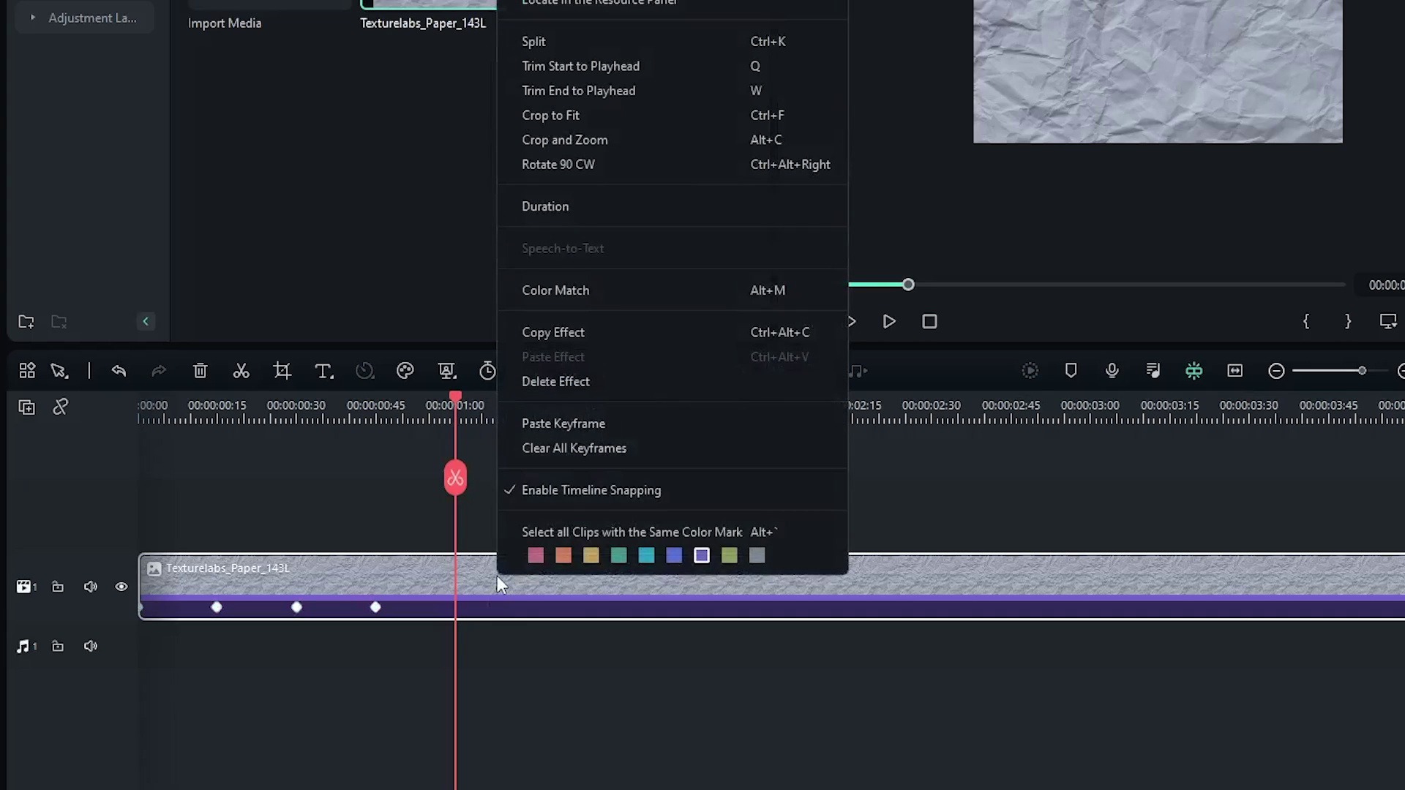
click(552, 420)
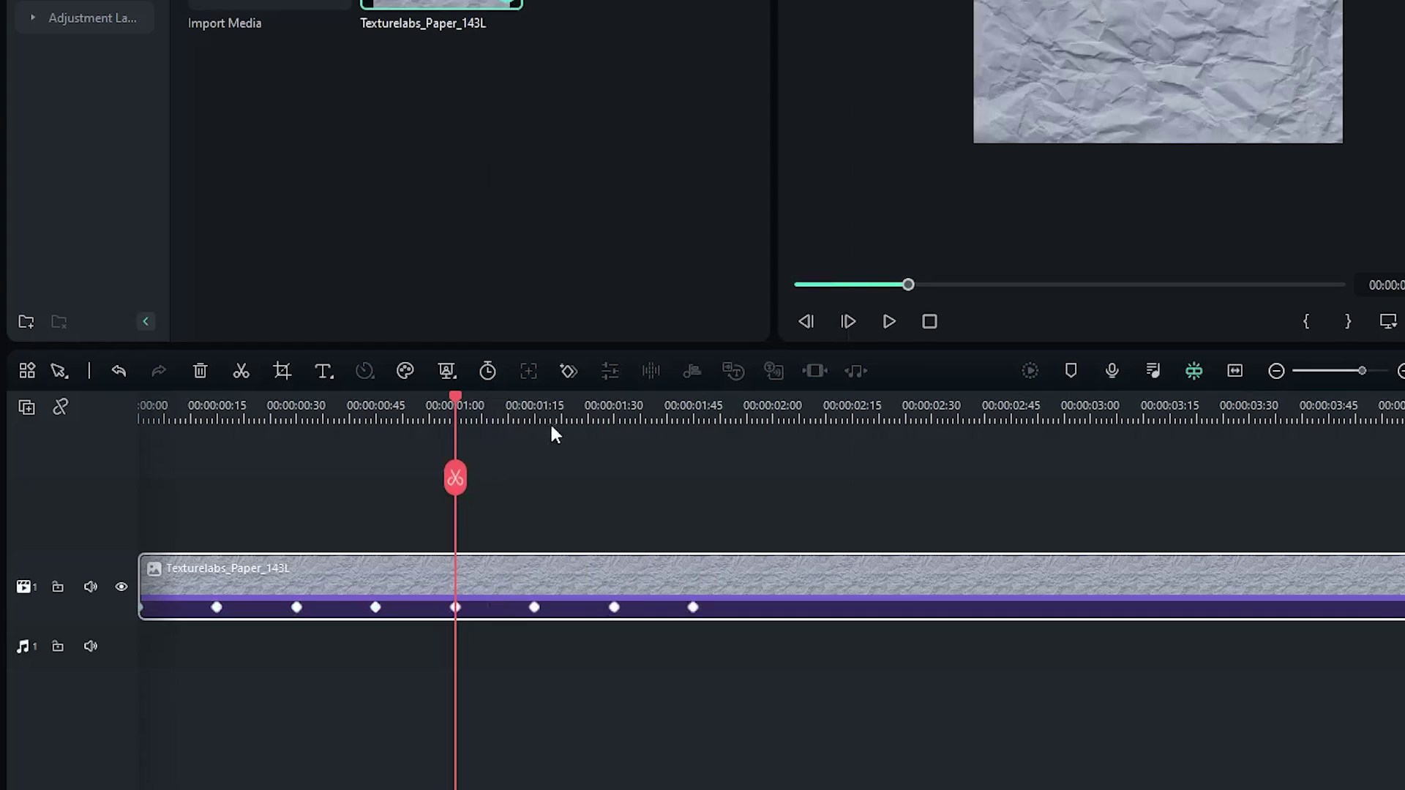
Step: Copy the extended set of keyframes on the paper clip and paste it at 00:00:02:00
right_click(693, 607)
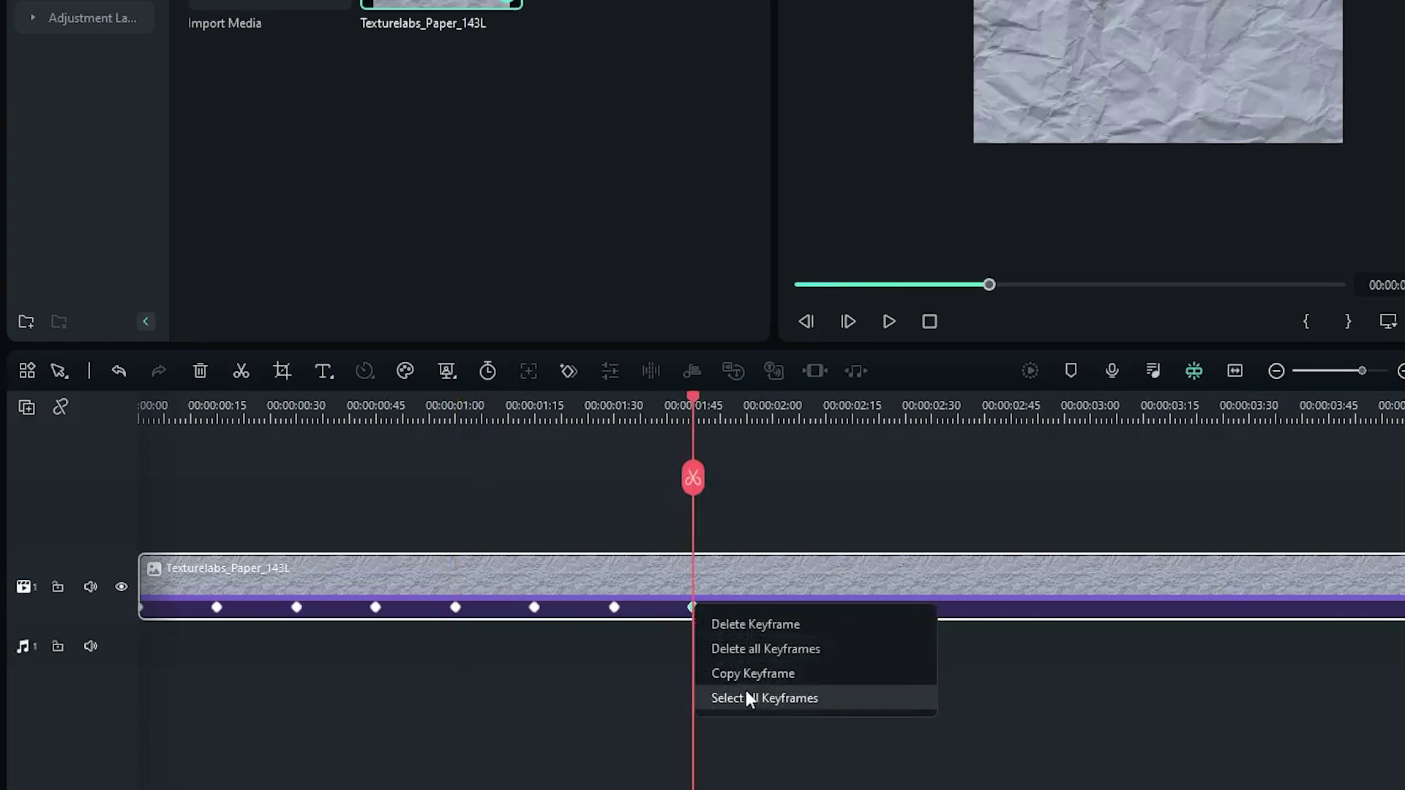
click(745, 692)
right_click(694, 609)
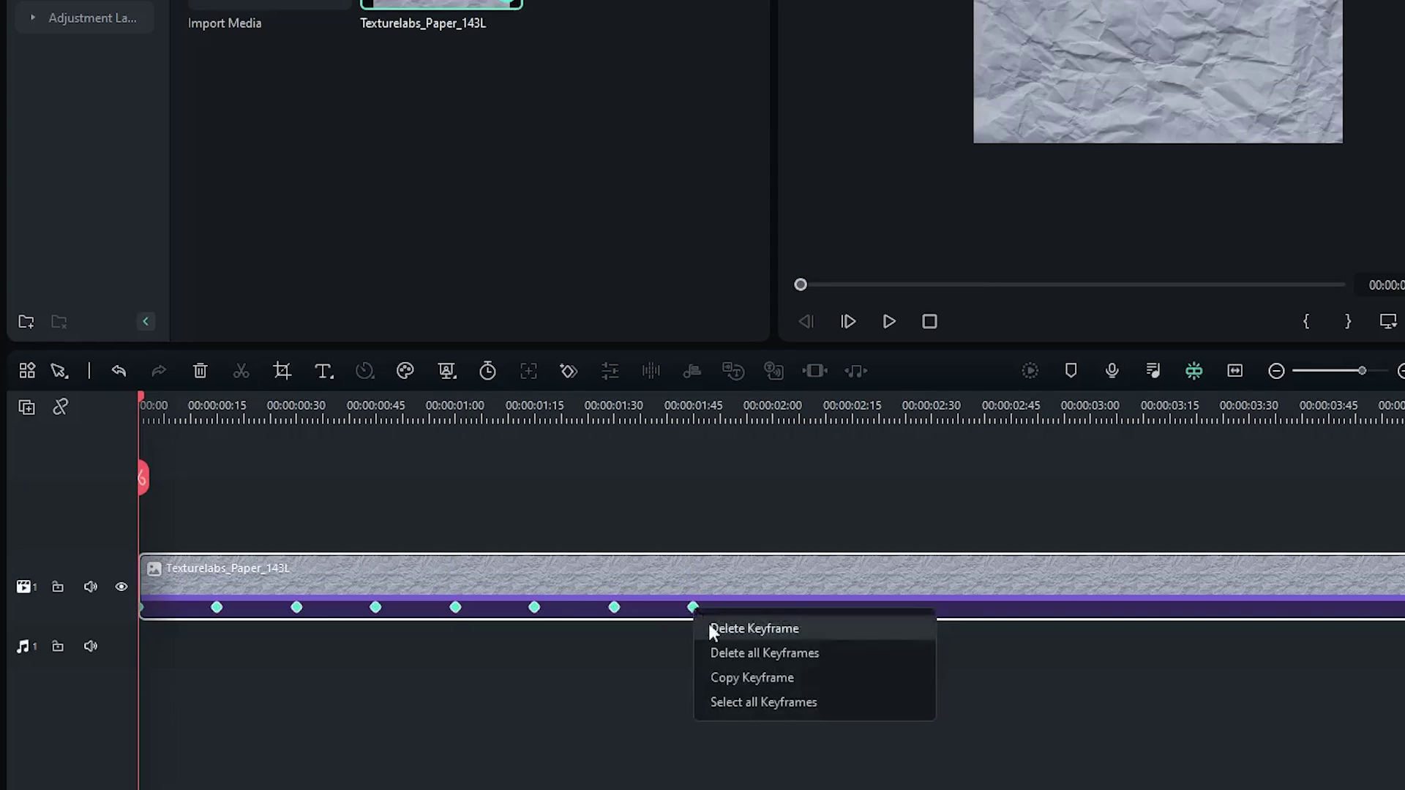
click(741, 679)
click(691, 399)
drag(693, 401, 775, 401)
right_click(837, 580)
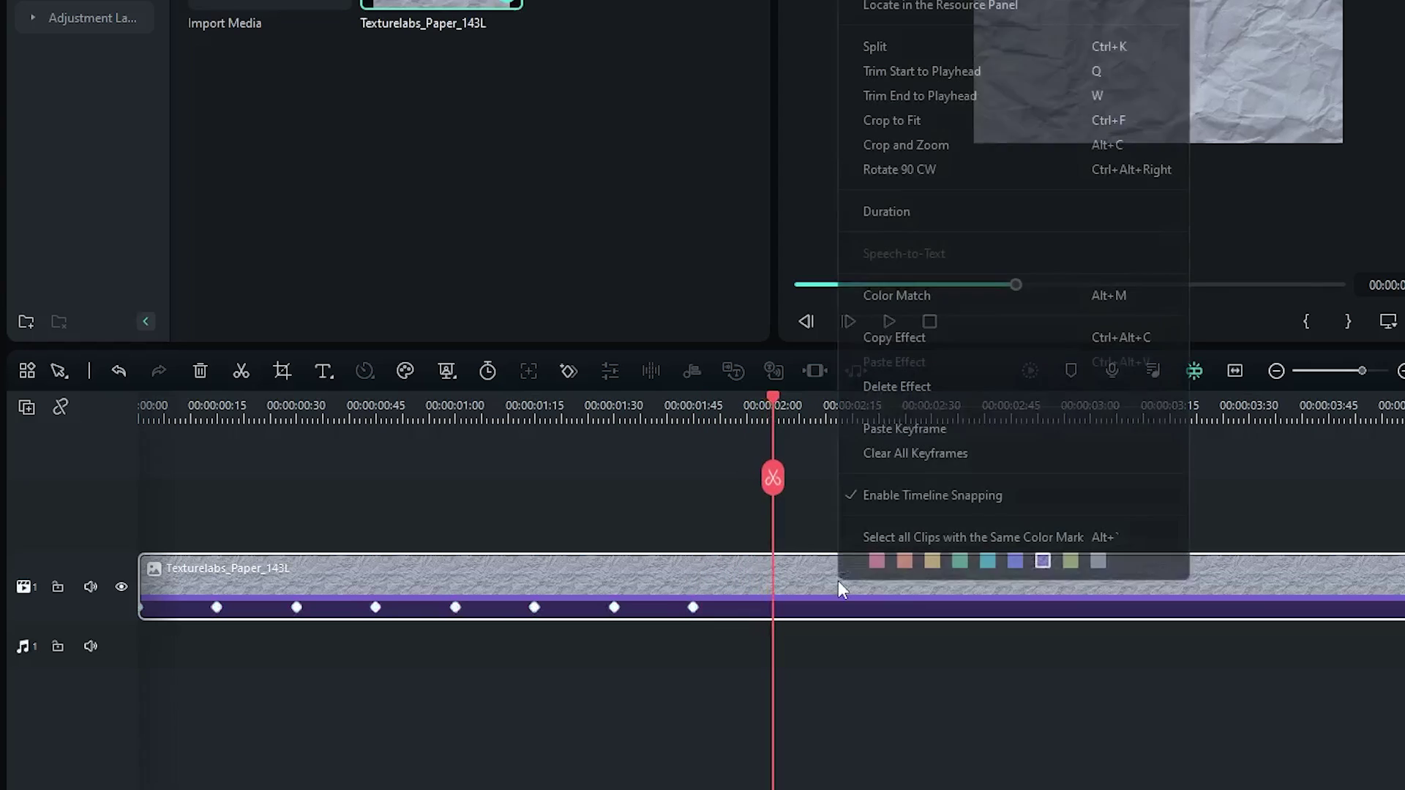
click(861, 432)
Step: Paste the copied keyframes at 00:00:04:00 to continue the paper's movement to the end of the clip
scroll(736, 498, down, 3)
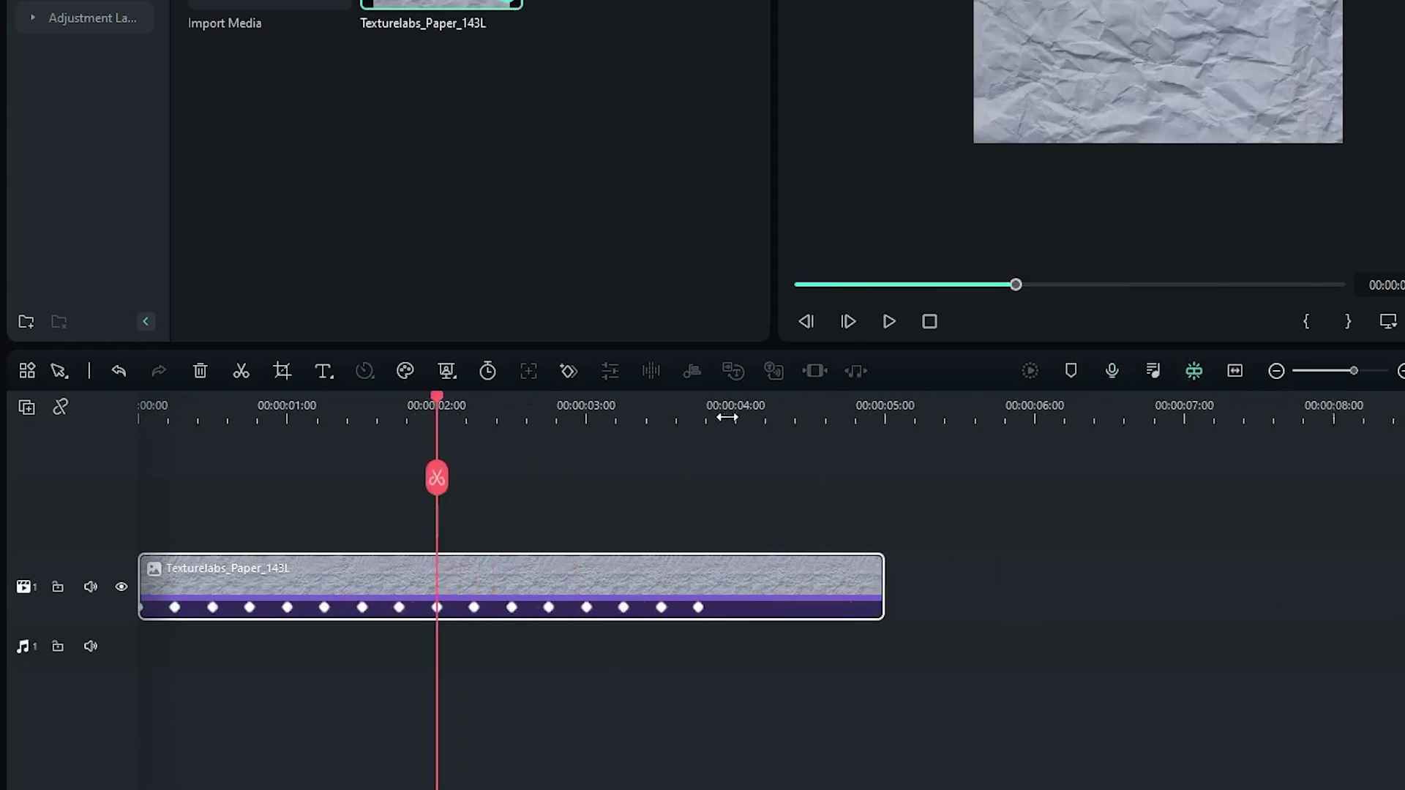
click(696, 411)
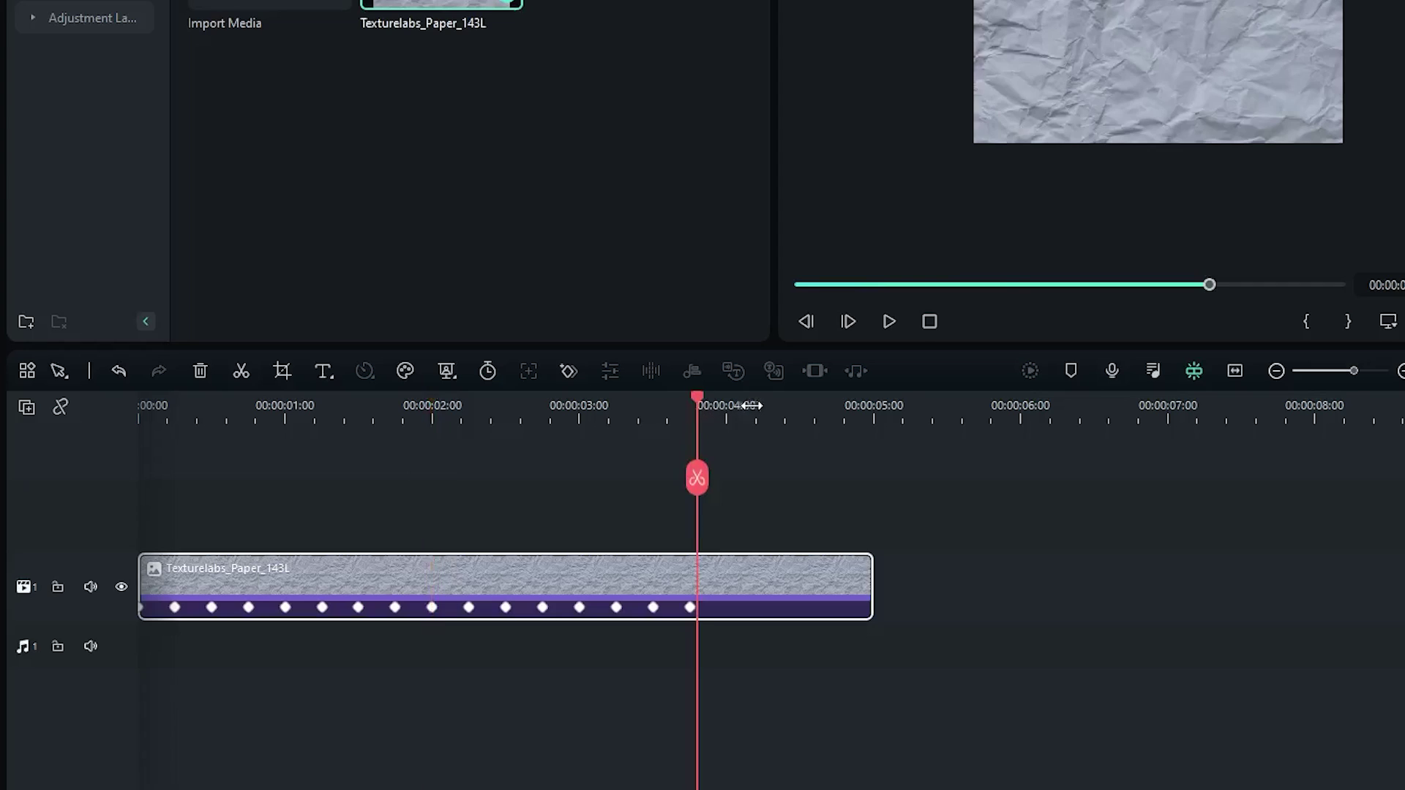
scroll(883, 405, up, 3)
drag(707, 401, 764, 401)
right_click(799, 577)
key(Escape)
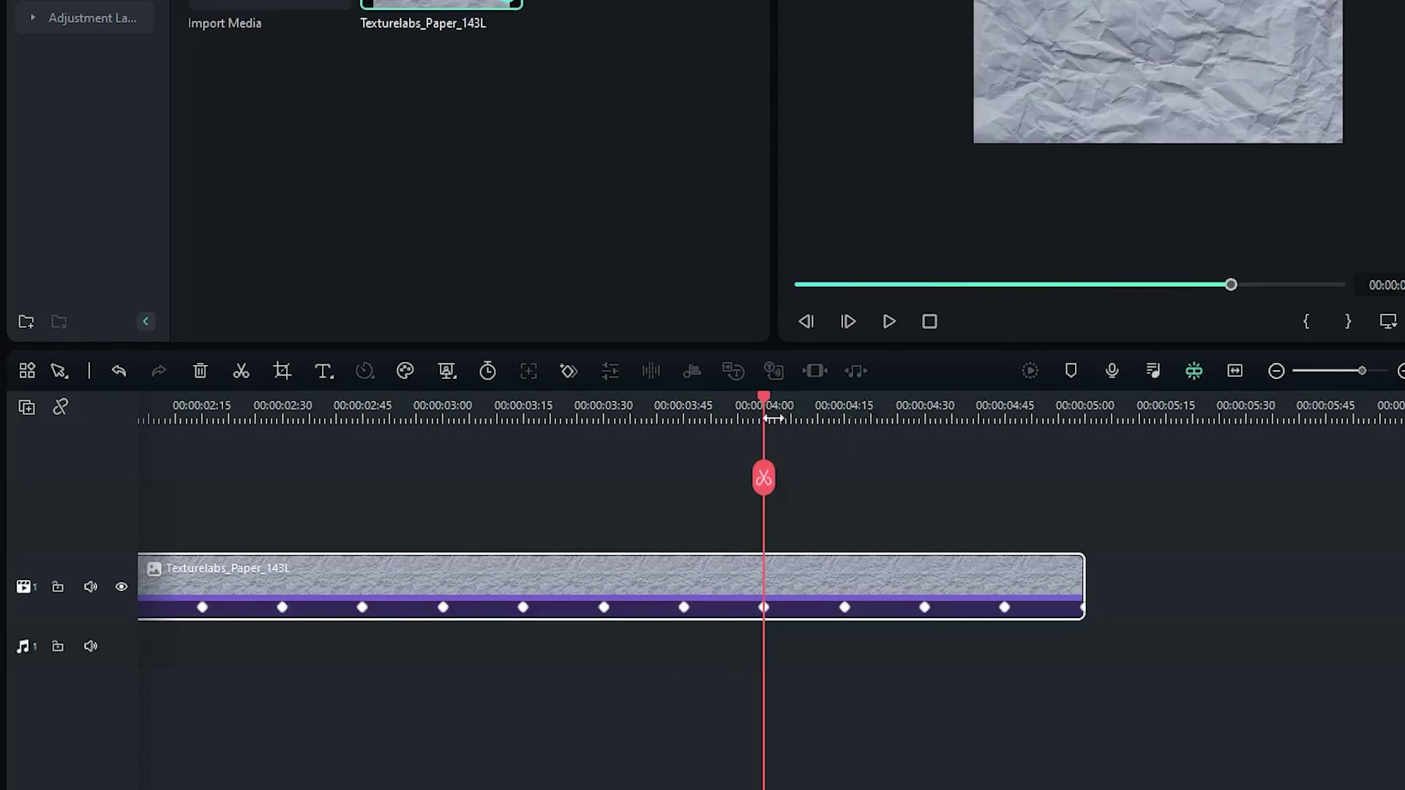
Step: Enlarge the preview image and play the full paper animation from the start
scroll(842, 421, down, 3)
click(834, 284)
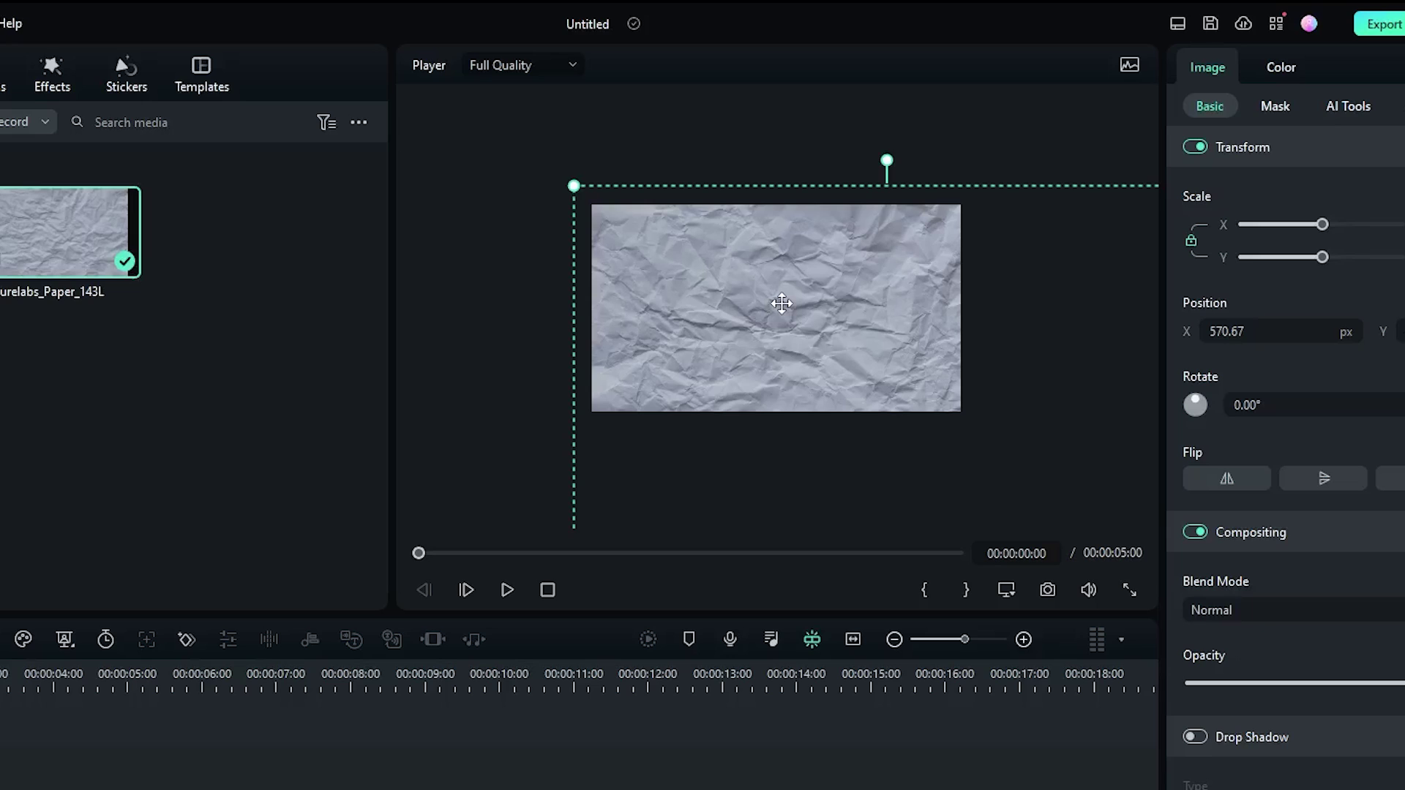
scroll(781, 303, up, 3)
scroll(781, 303, up, 2)
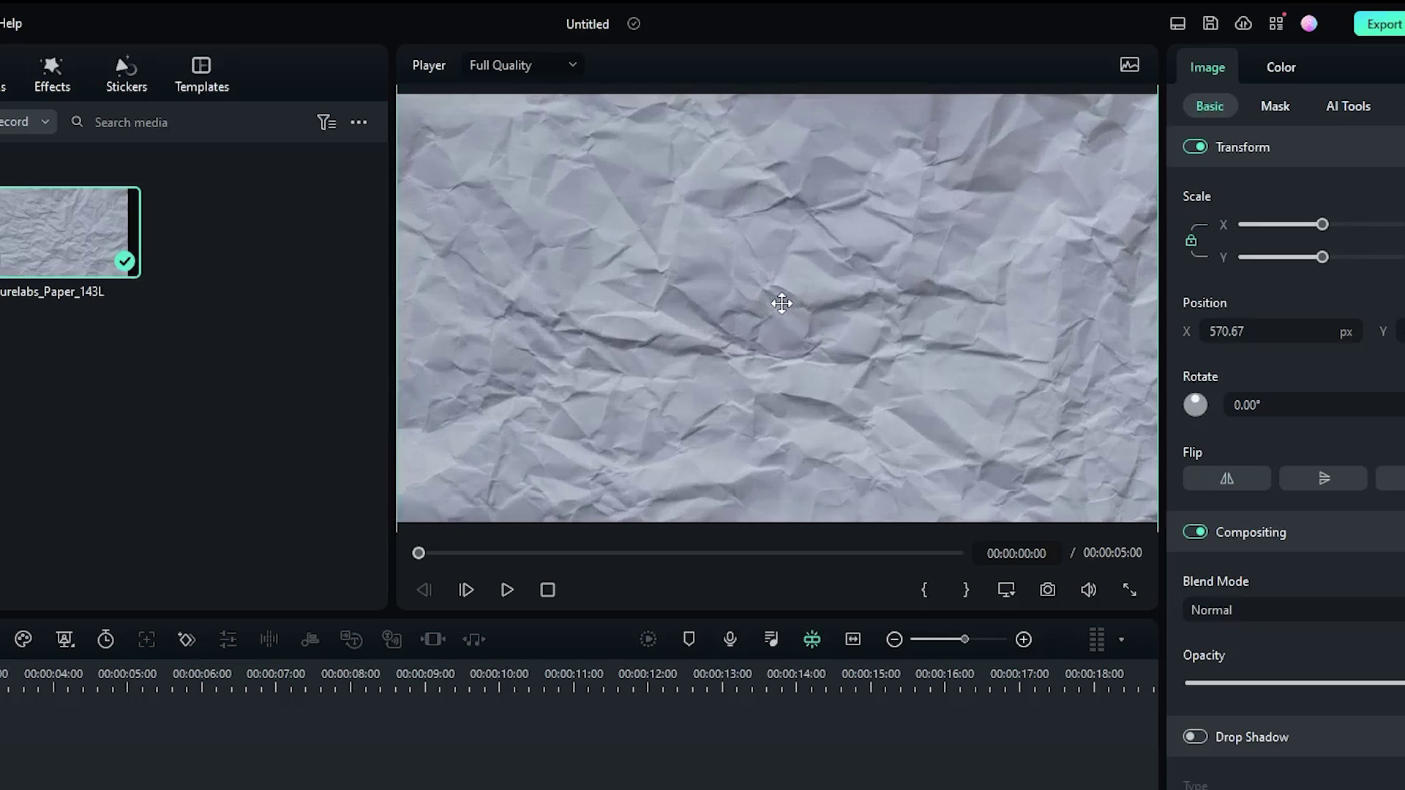
scroll(322, 668, up, 2)
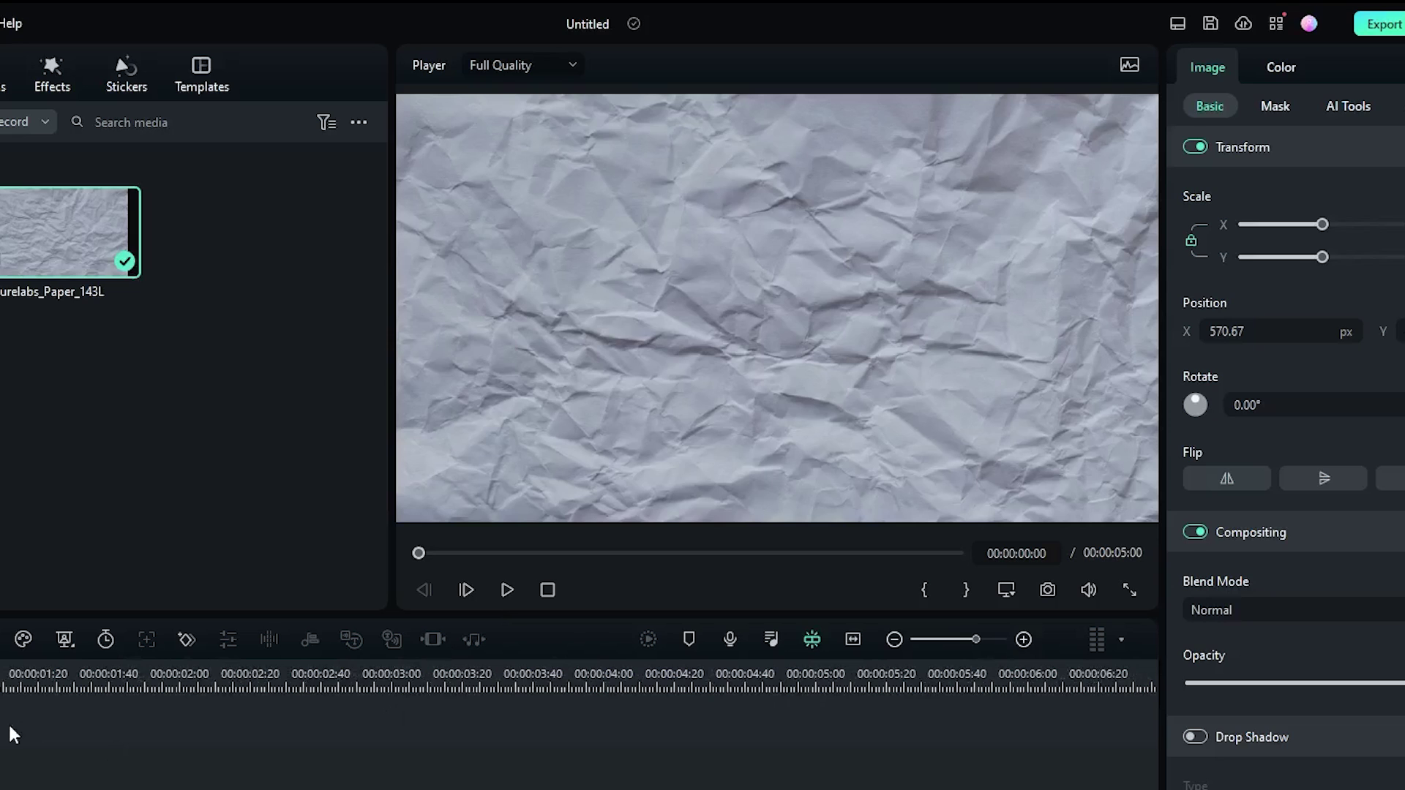
key(space)
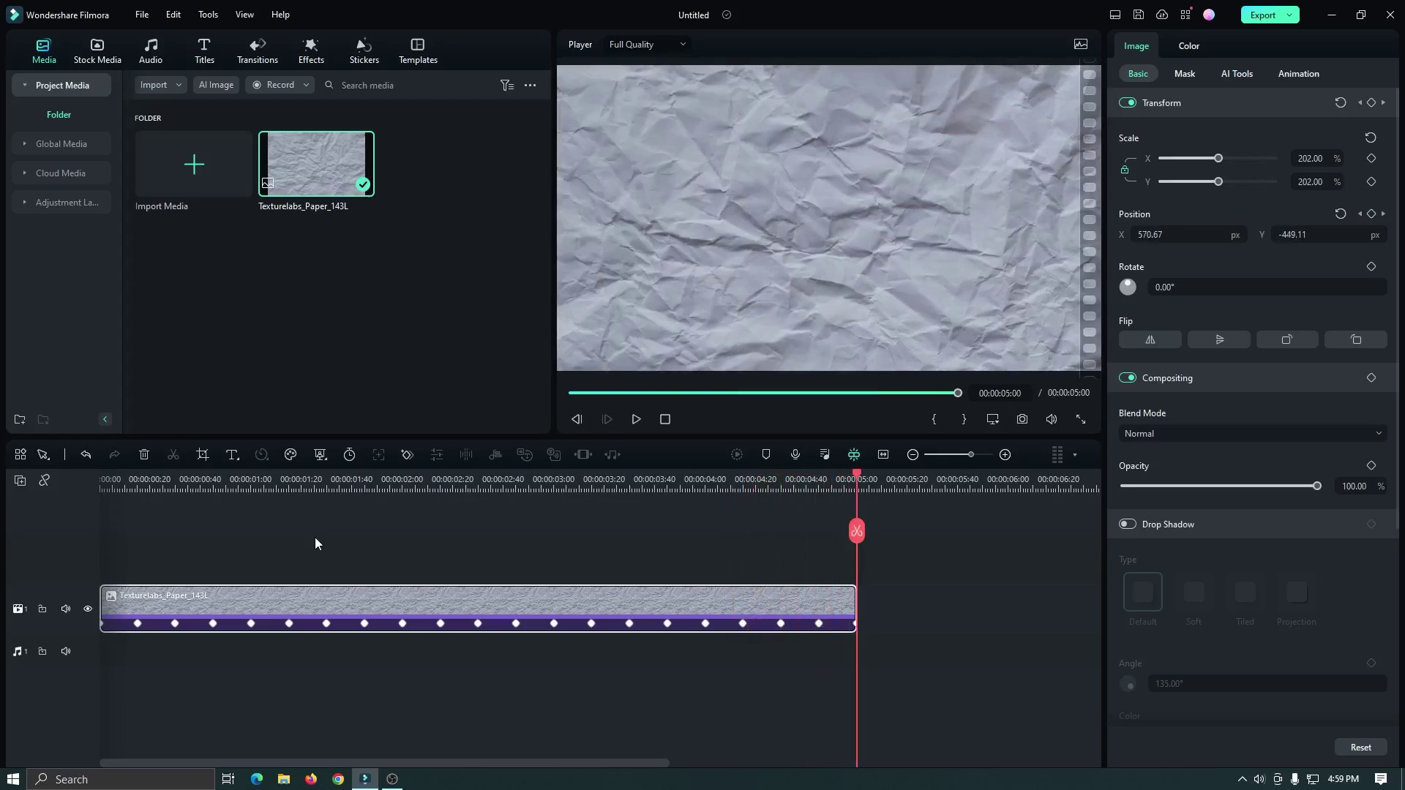
Step: Export the video locally as an MP4 named Animation using the Youtube preset
click(1292, 17)
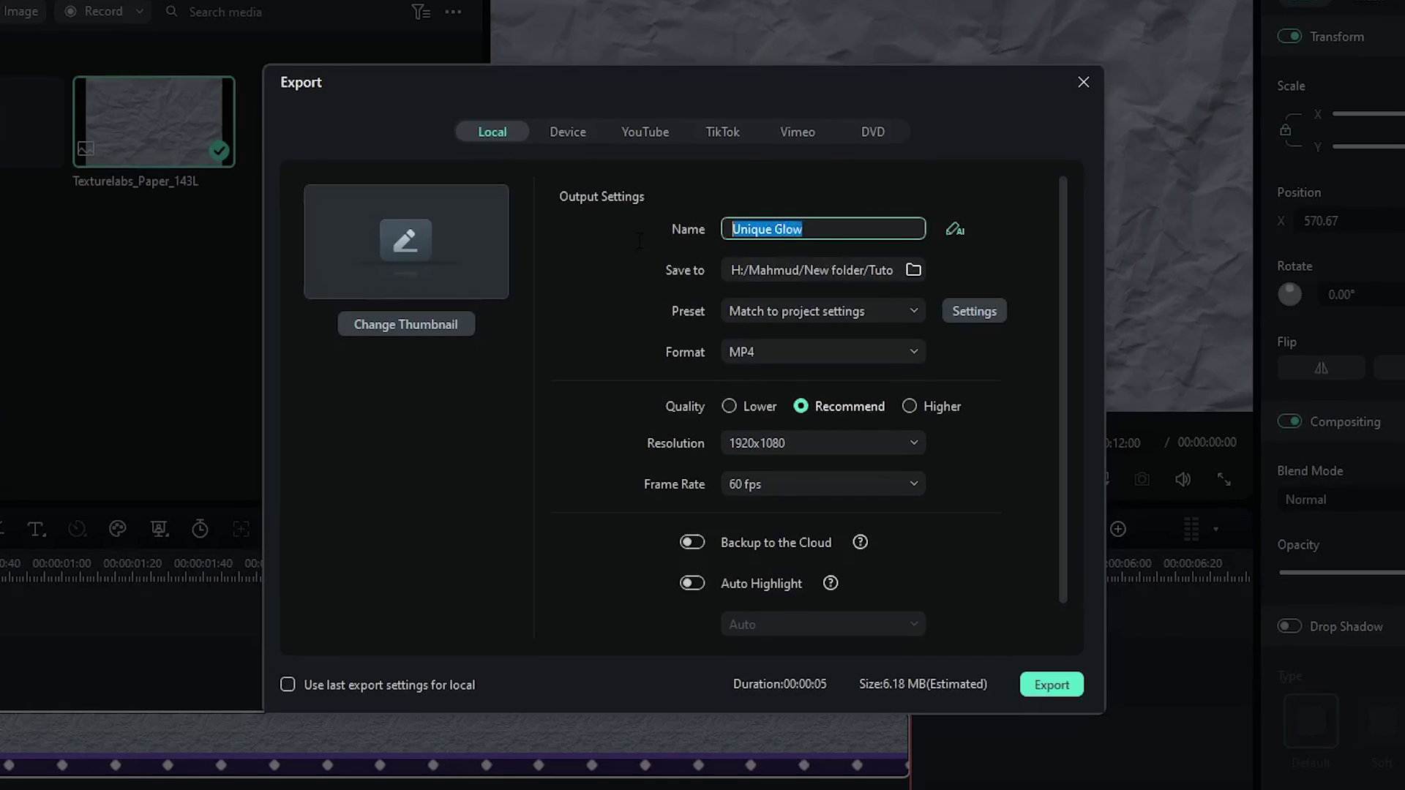
text(Animation)
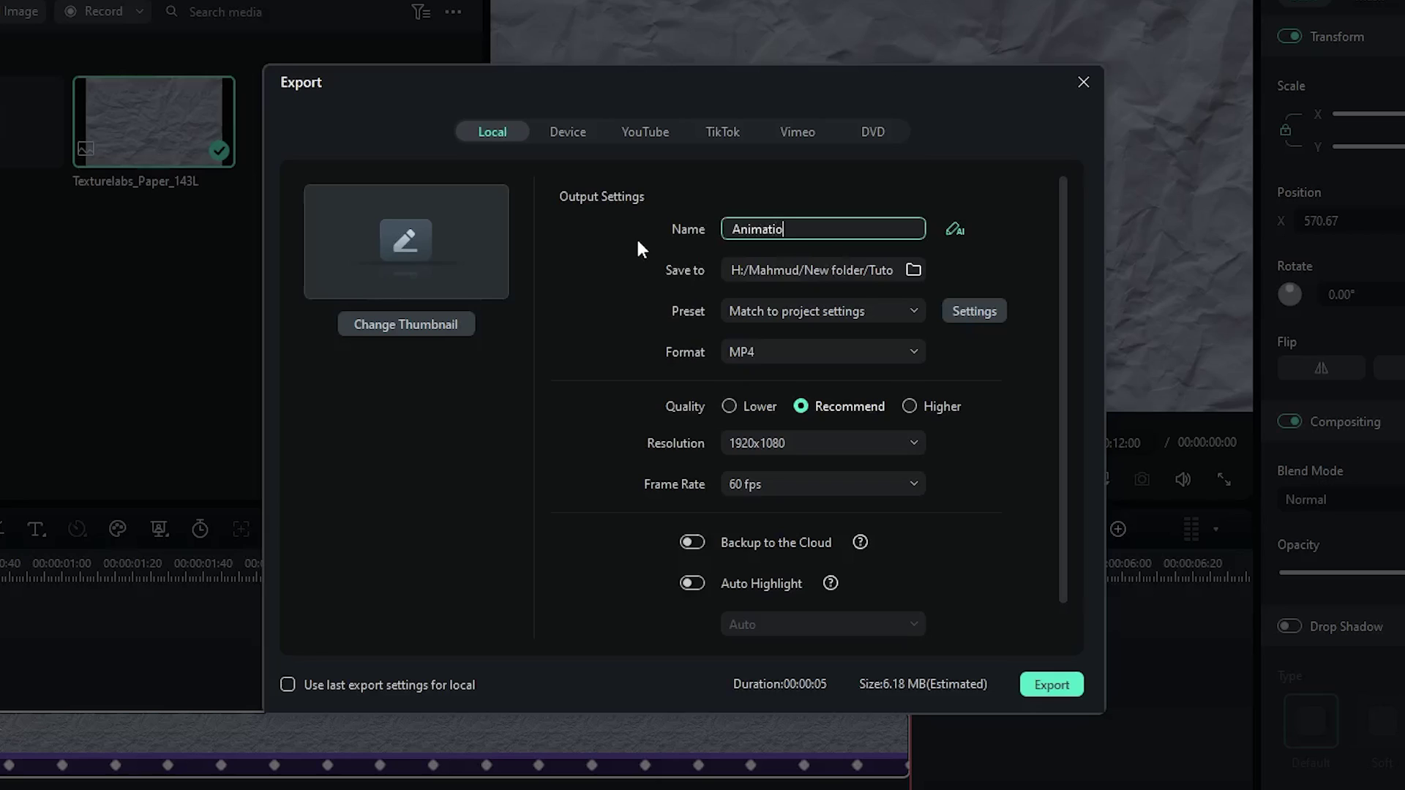
click(793, 314)
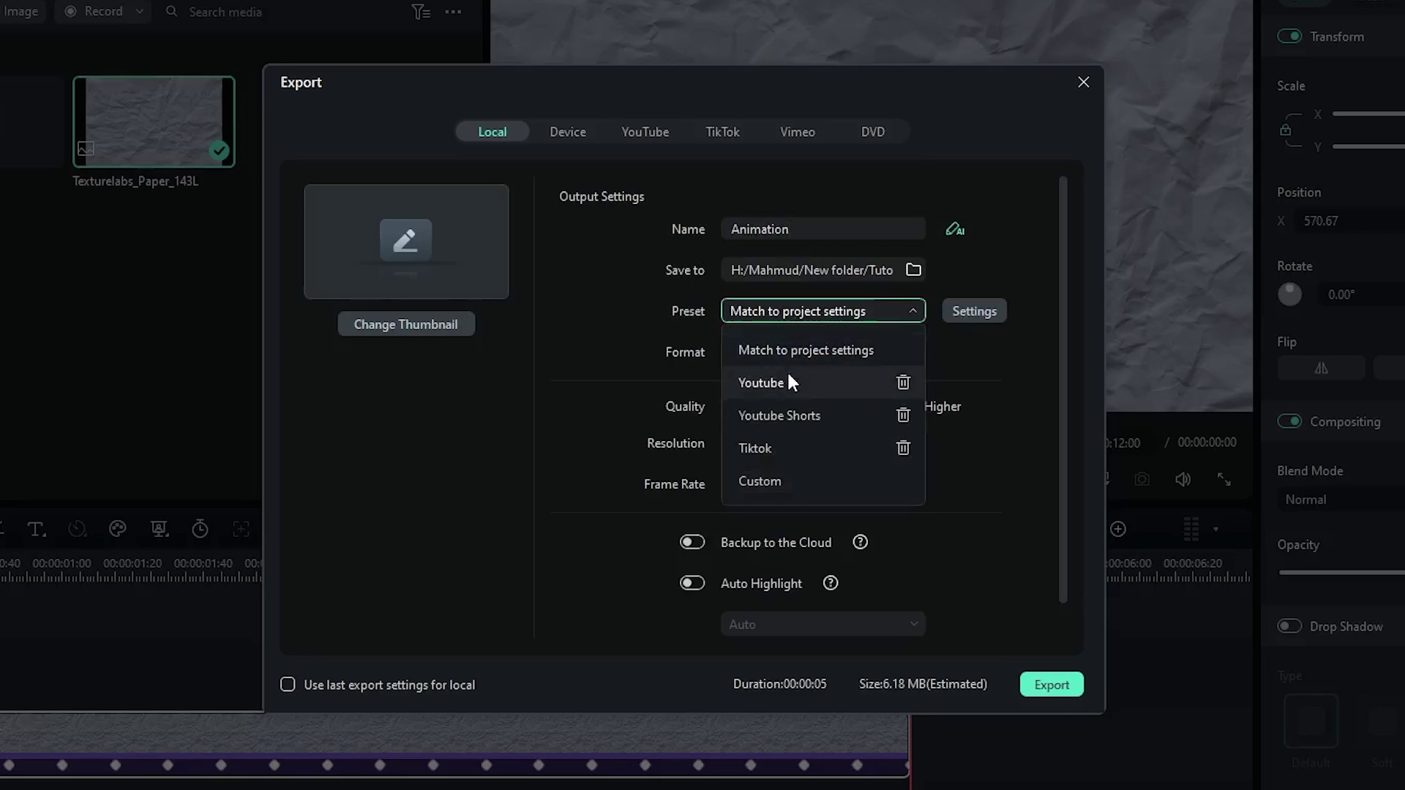
click(790, 380)
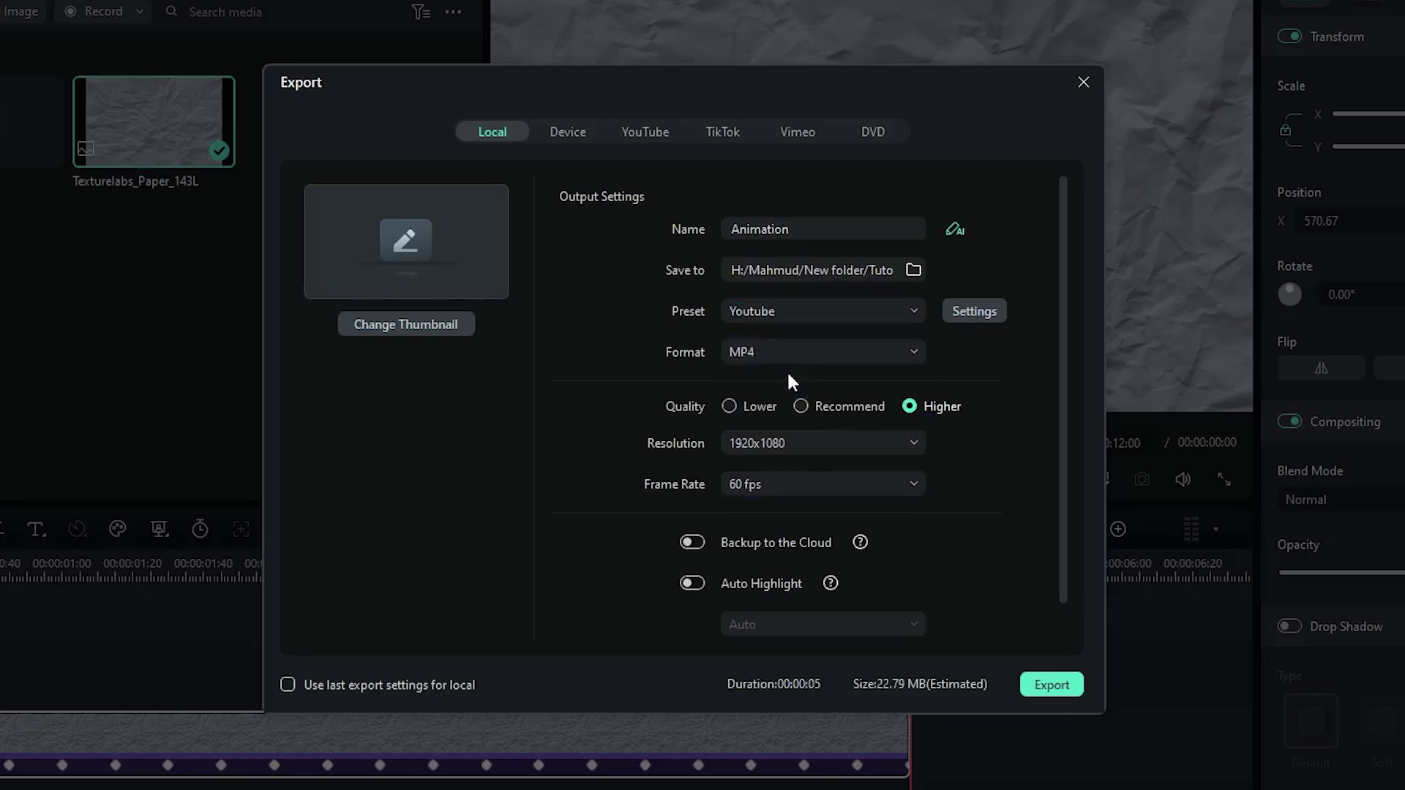
click(1052, 685)
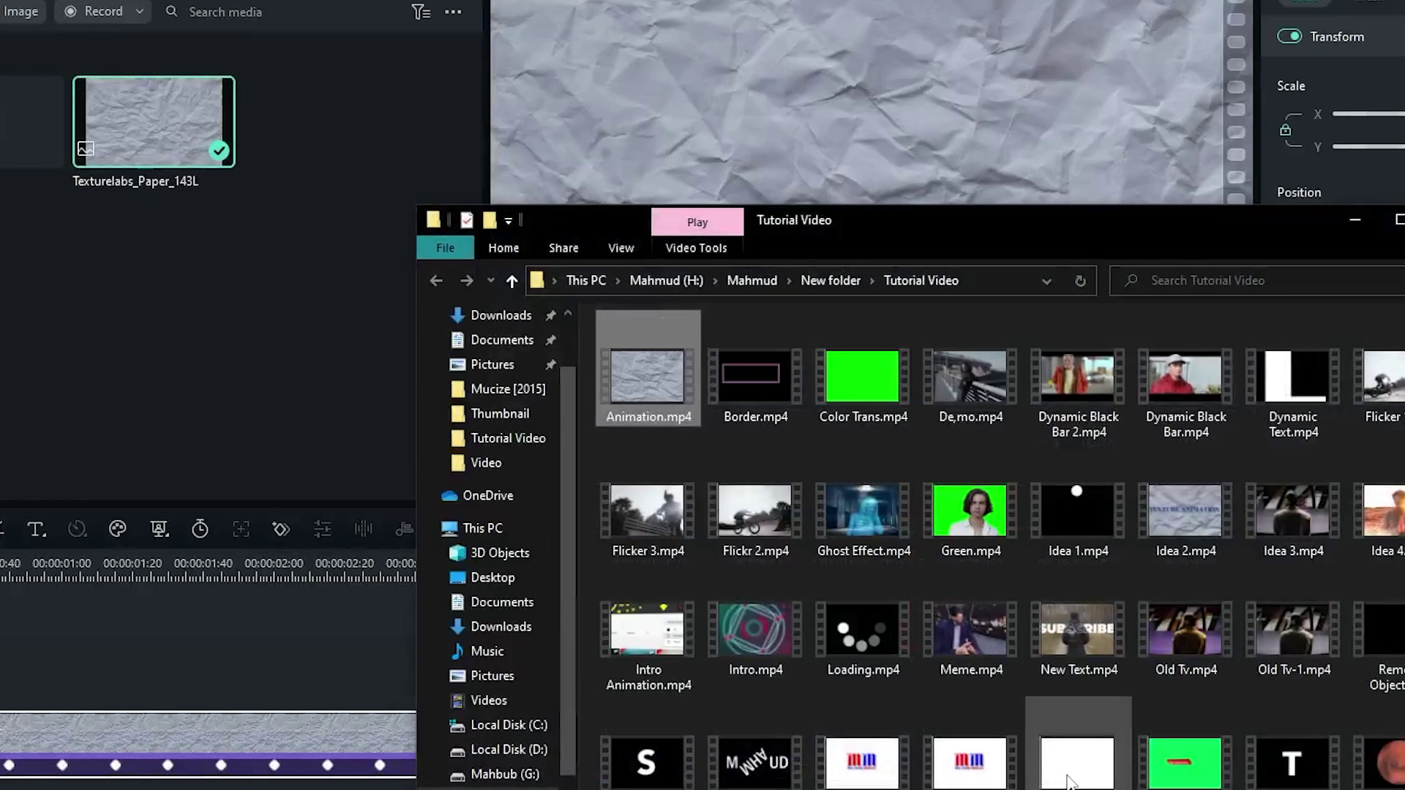
Step: Import Animation.mp4 into the project and replace the keyframed paper clip on the first video track with it
drag(653, 420, 221, 436)
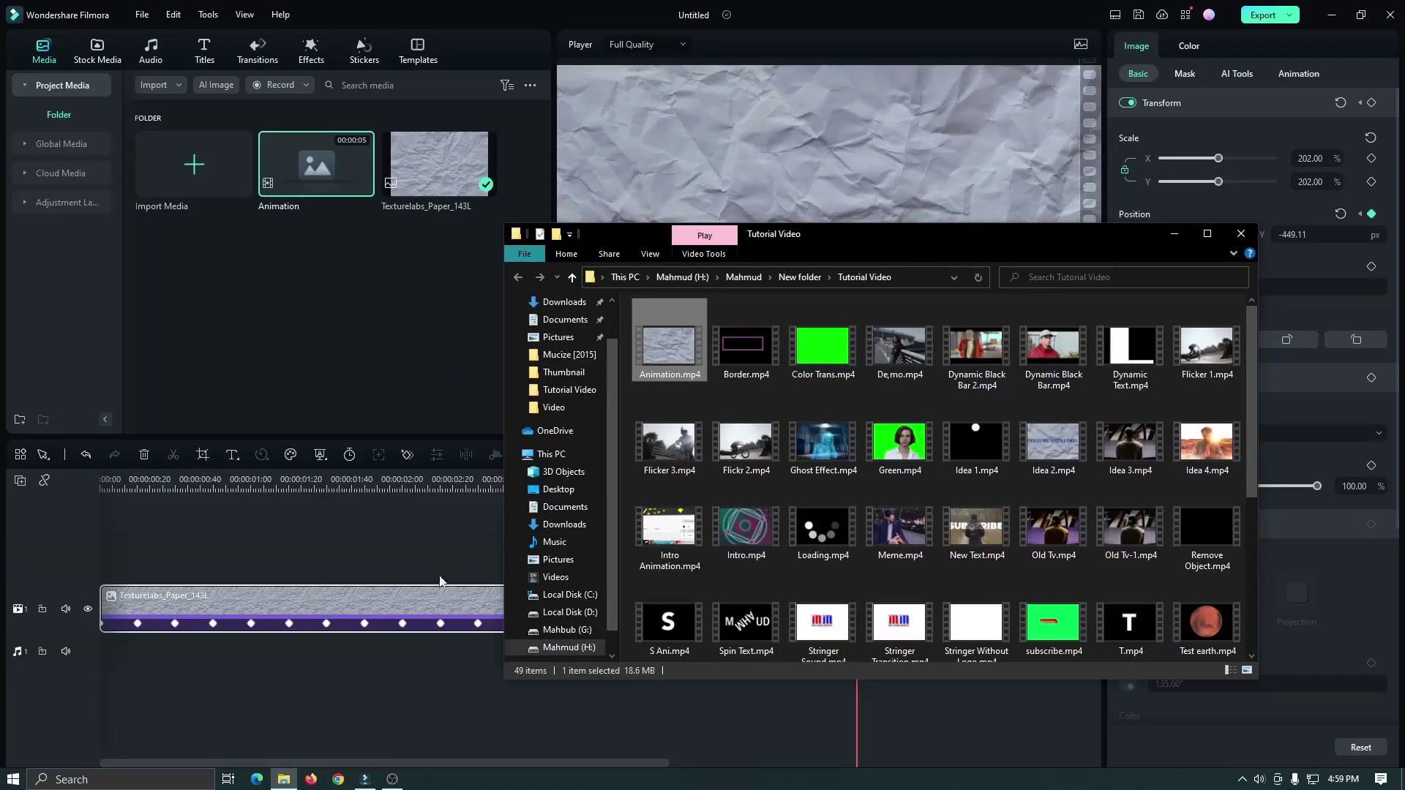
drag(244, 789, 64, 681)
key(Delete)
drag(305, 181, 118, 607)
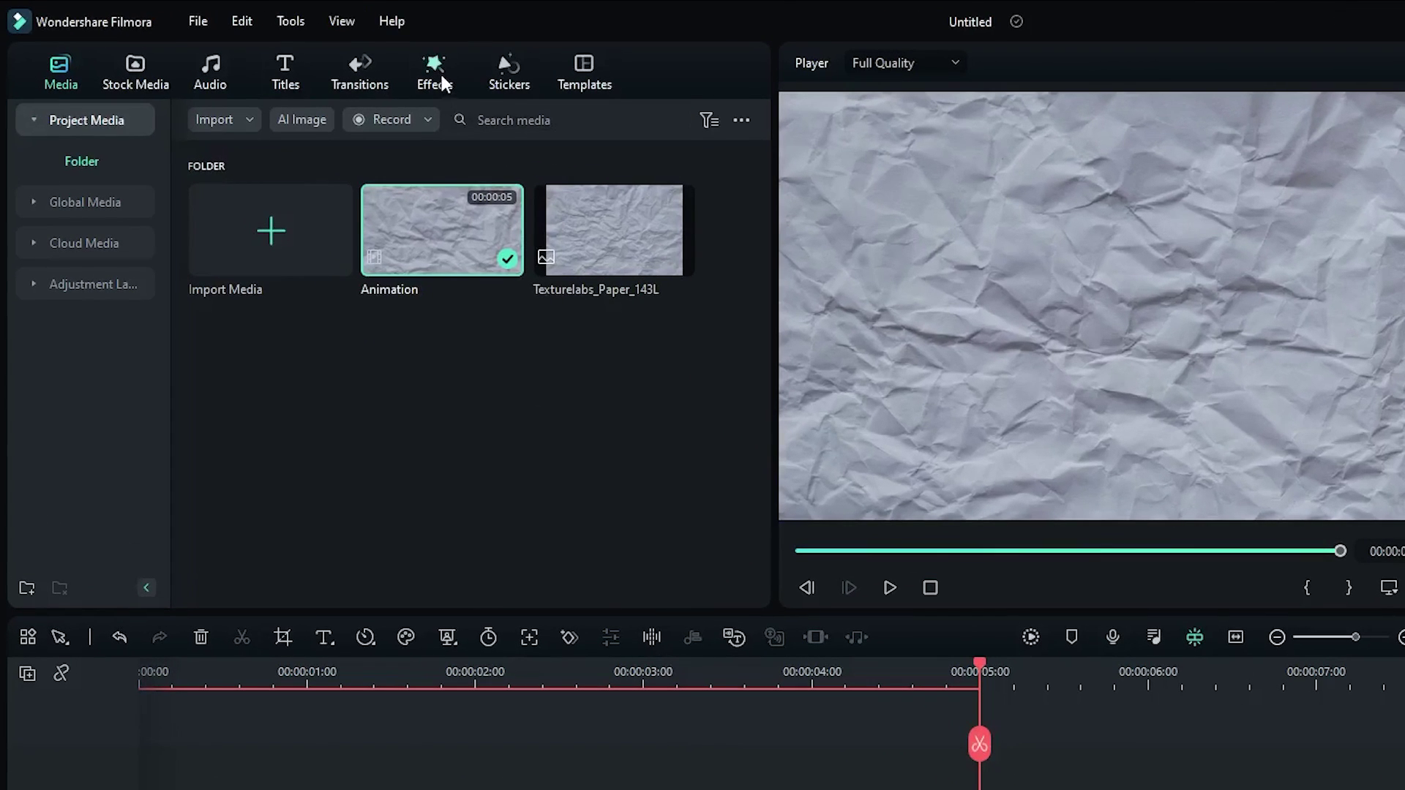
Step: Apply the Frame Rate effect from the NewBlue FX filters to the Animation clip
click(314, 53)
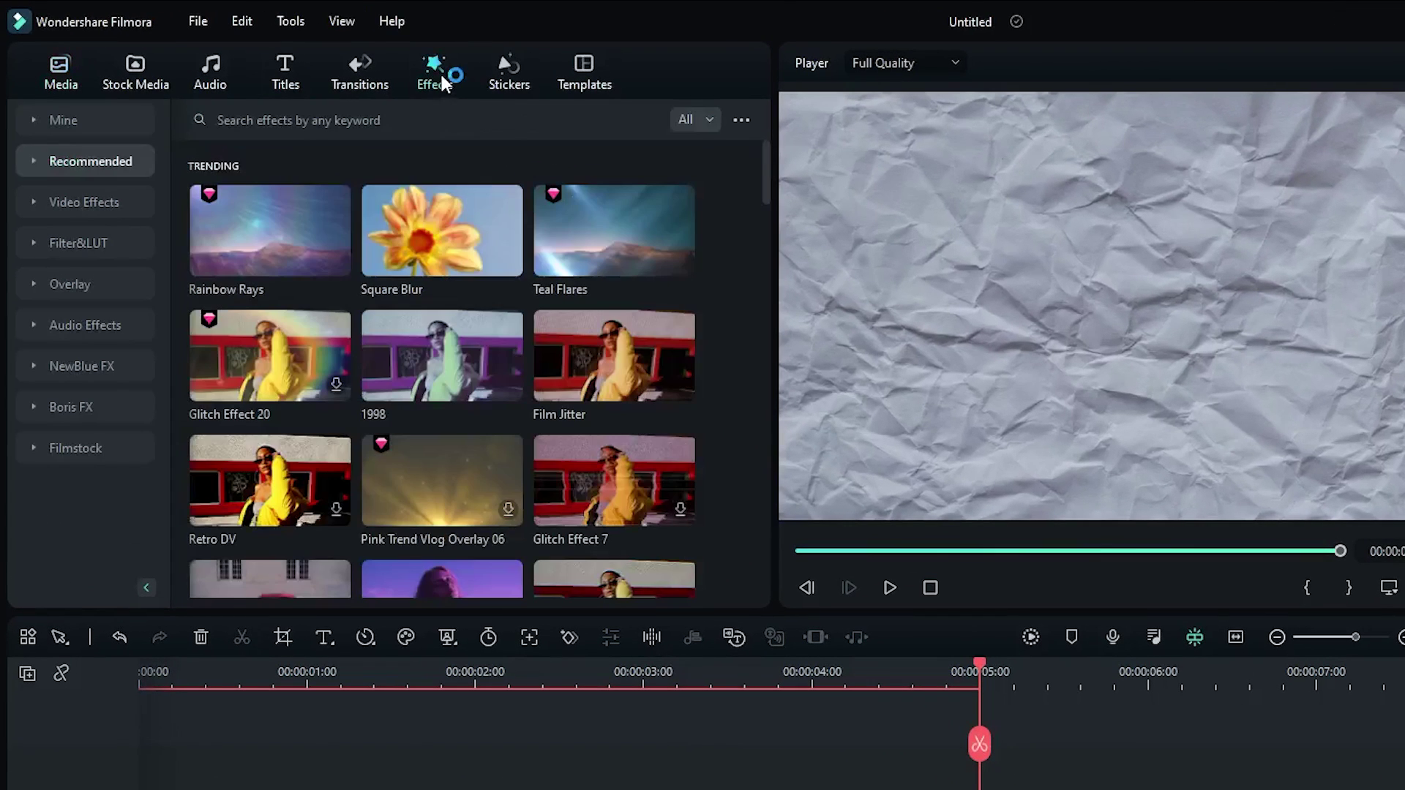
click(94, 364)
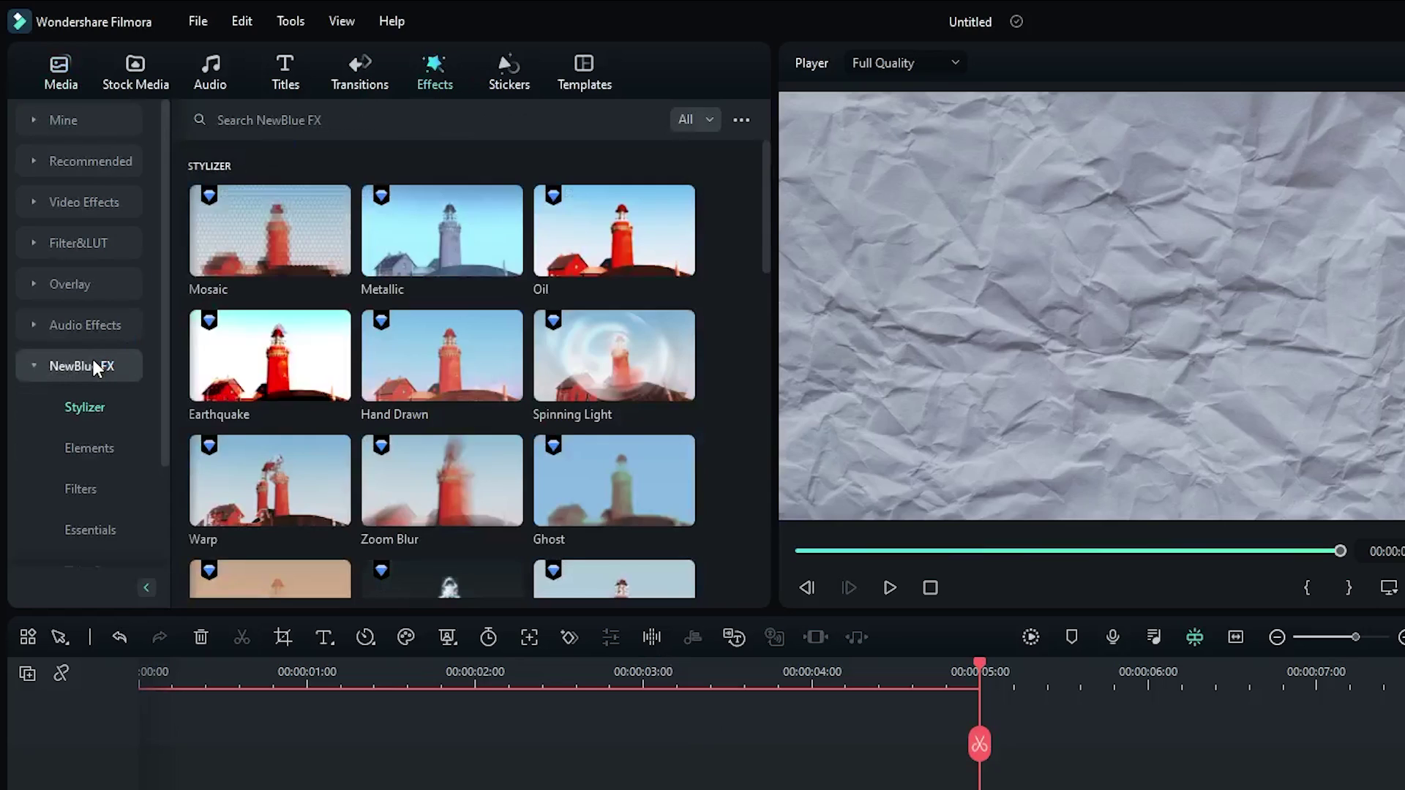
click(86, 490)
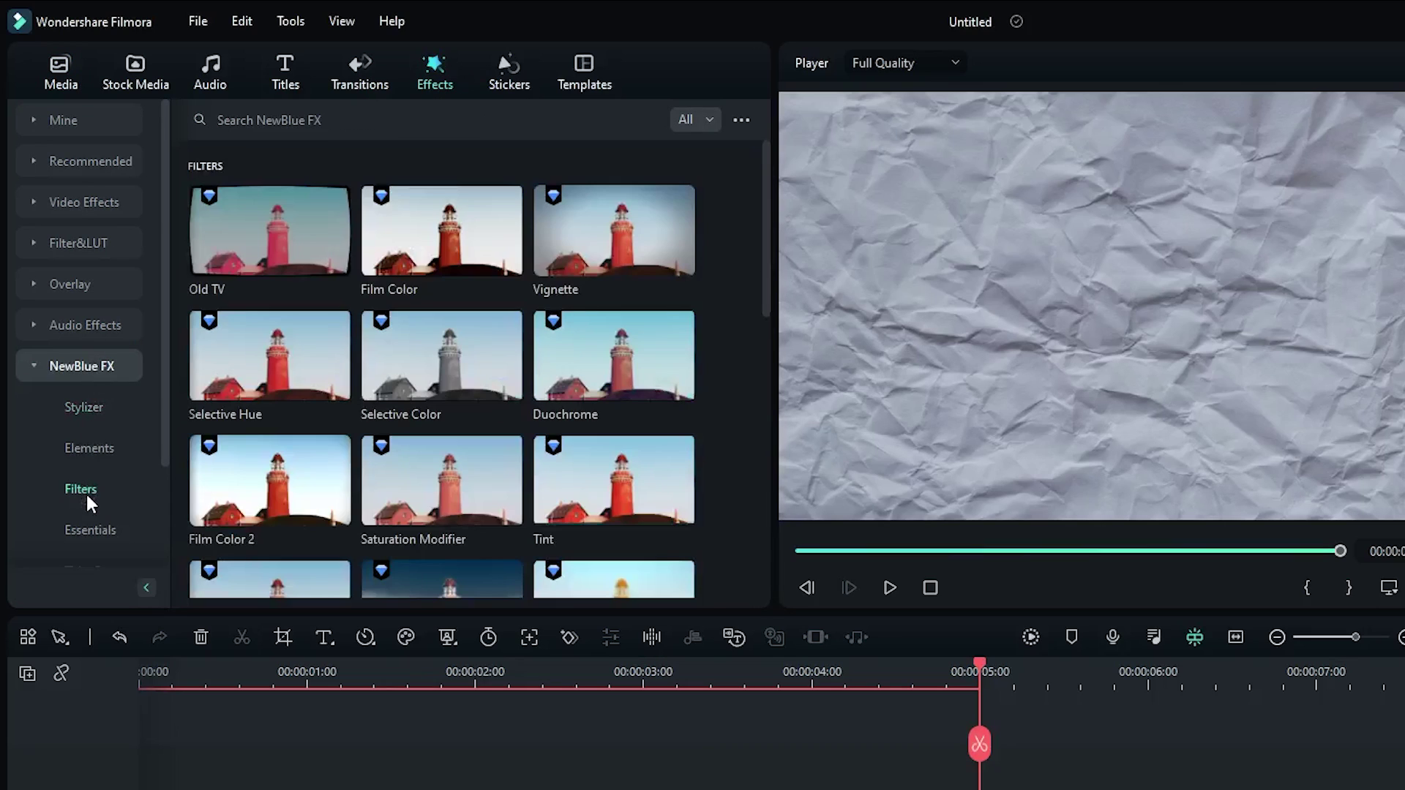
scroll(432, 405, down, 3)
drag(257, 436, 235, 789)
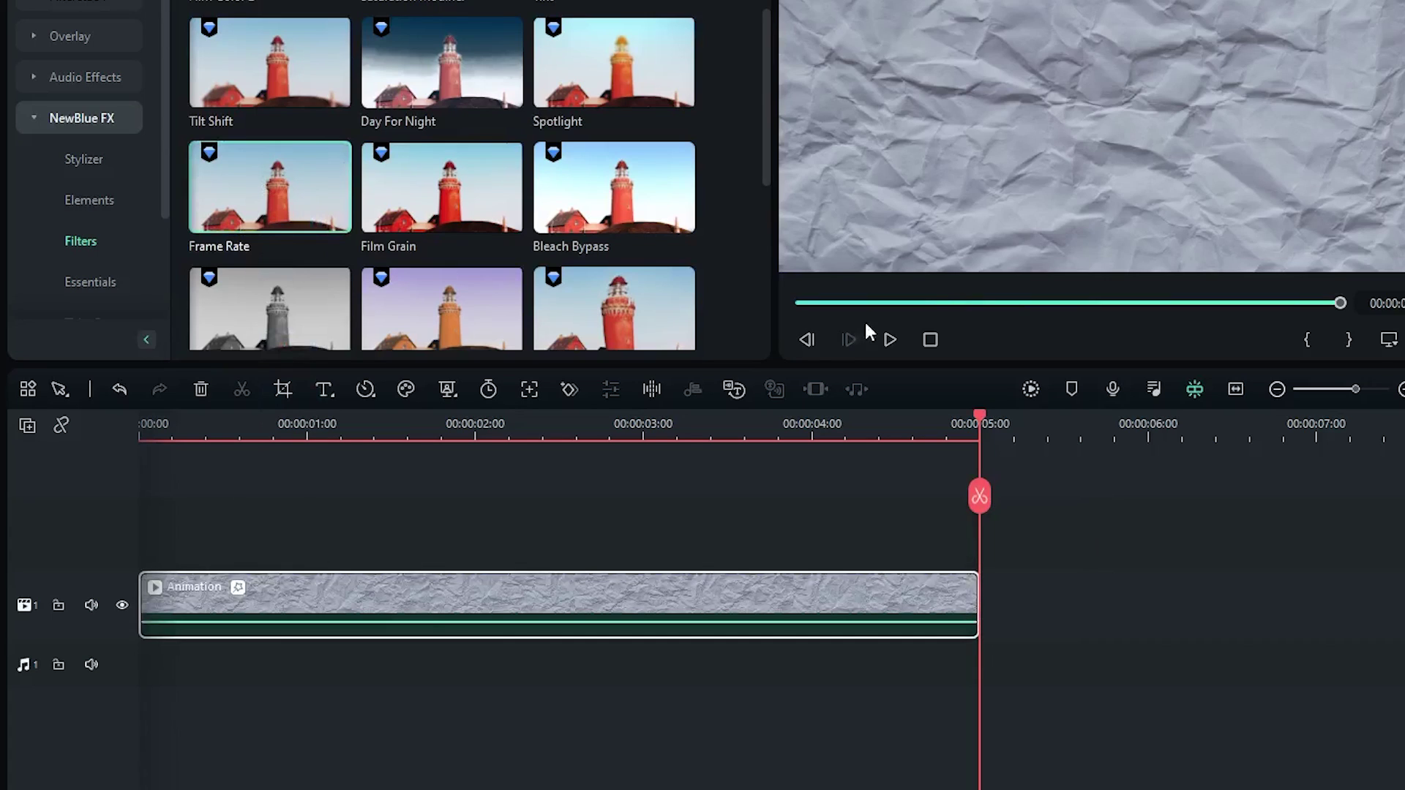
Step: Set the Frame Rate effect to the 1 sec Hold (1fps) preset and change its frames per second to 3.00
drag(946, 303, 740, 294)
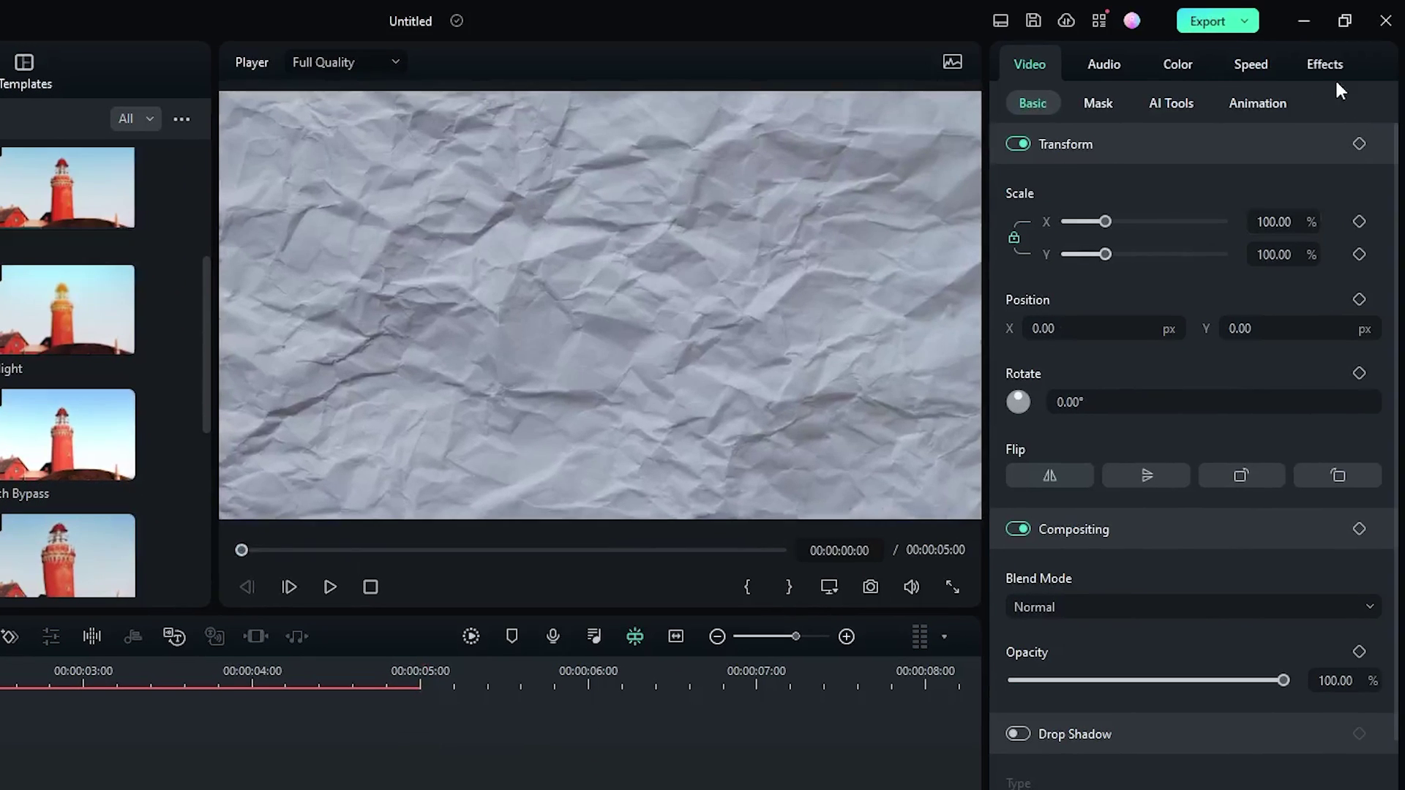
click(1328, 68)
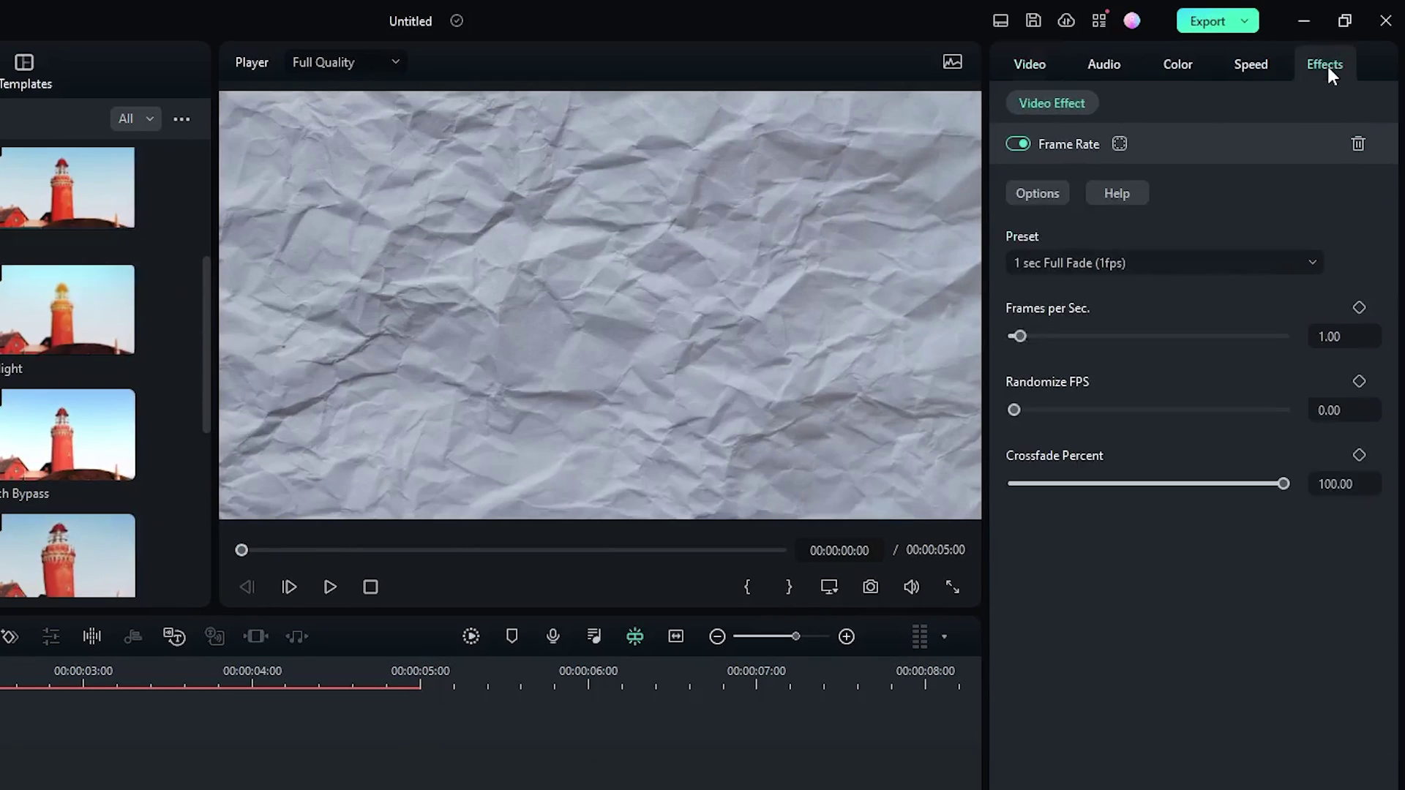
click(1049, 261)
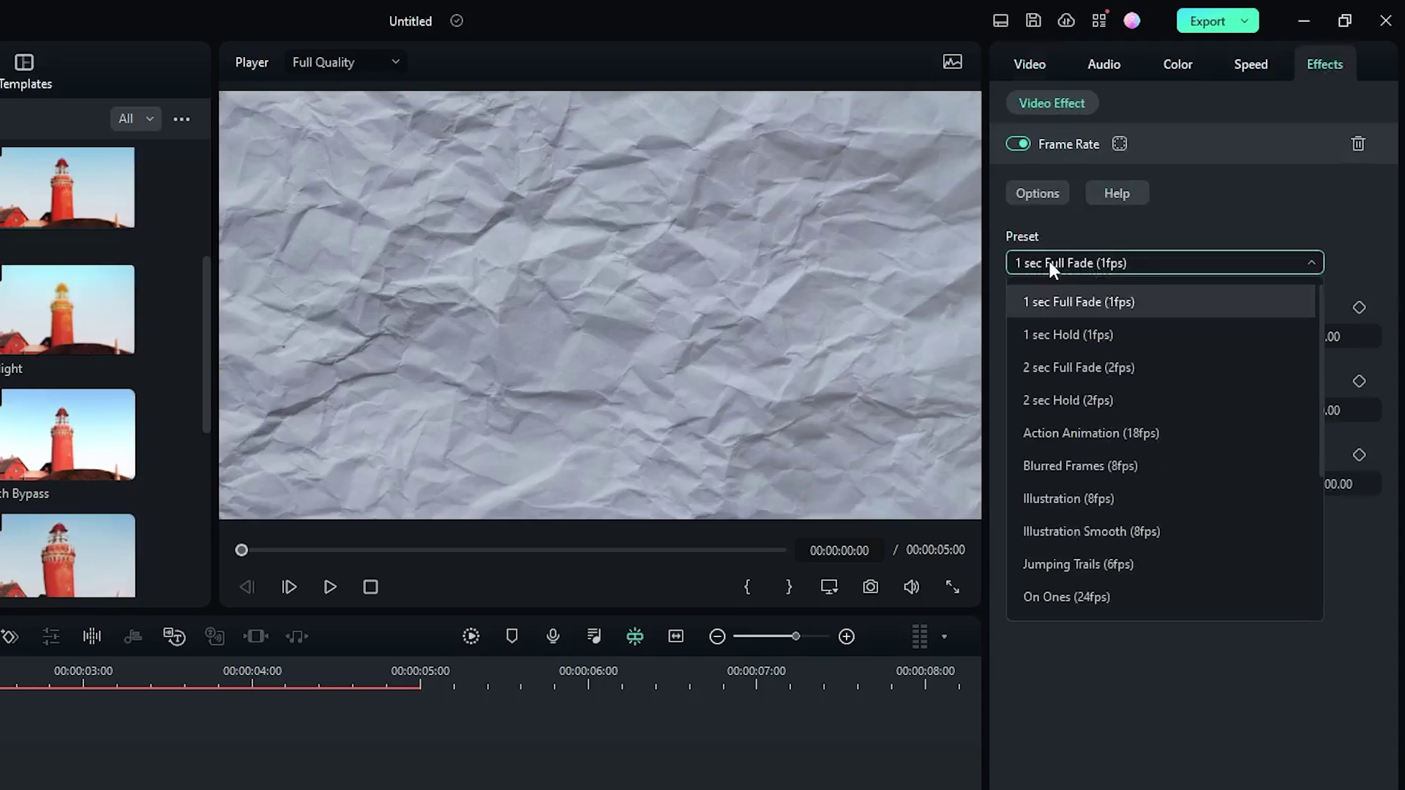
click(1054, 333)
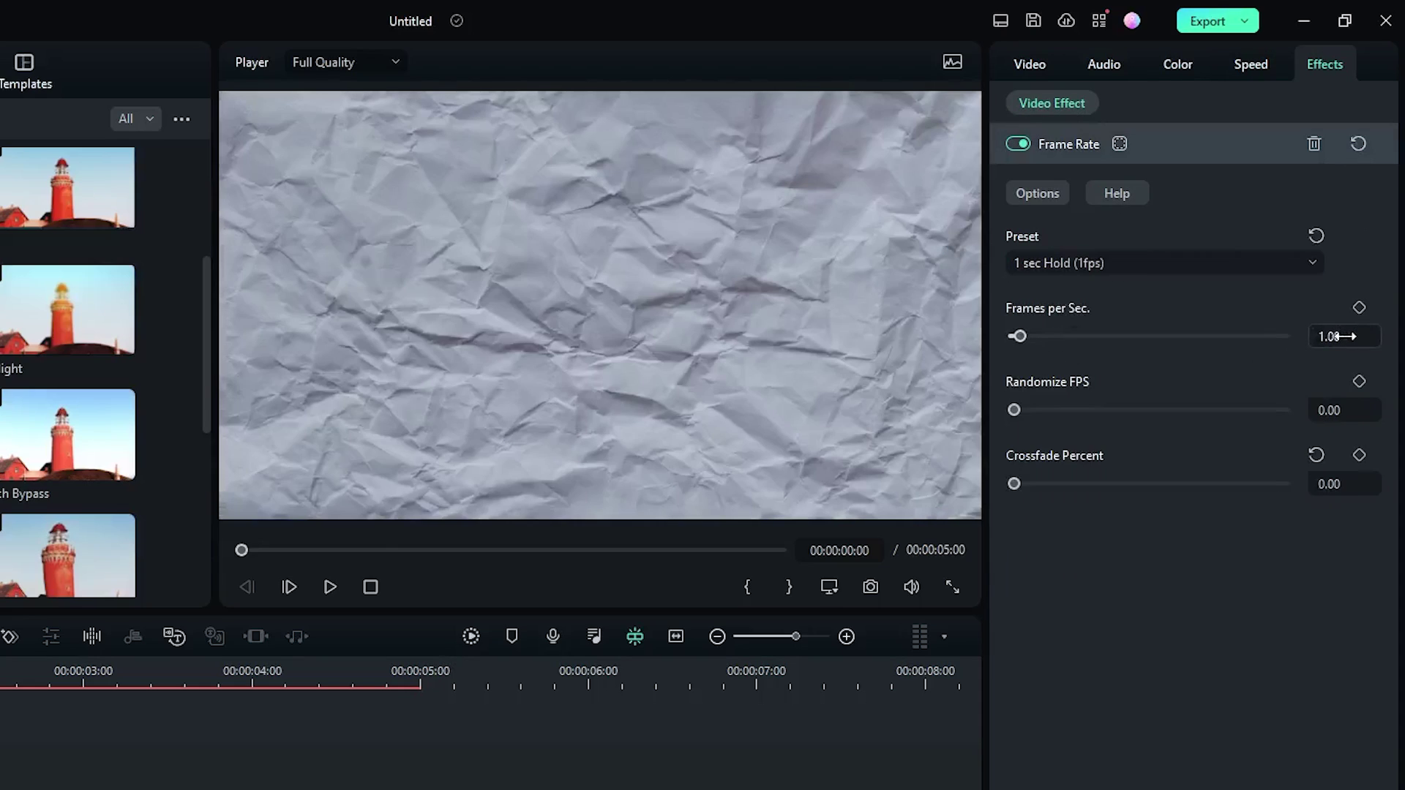
click(1346, 336)
key(Return)
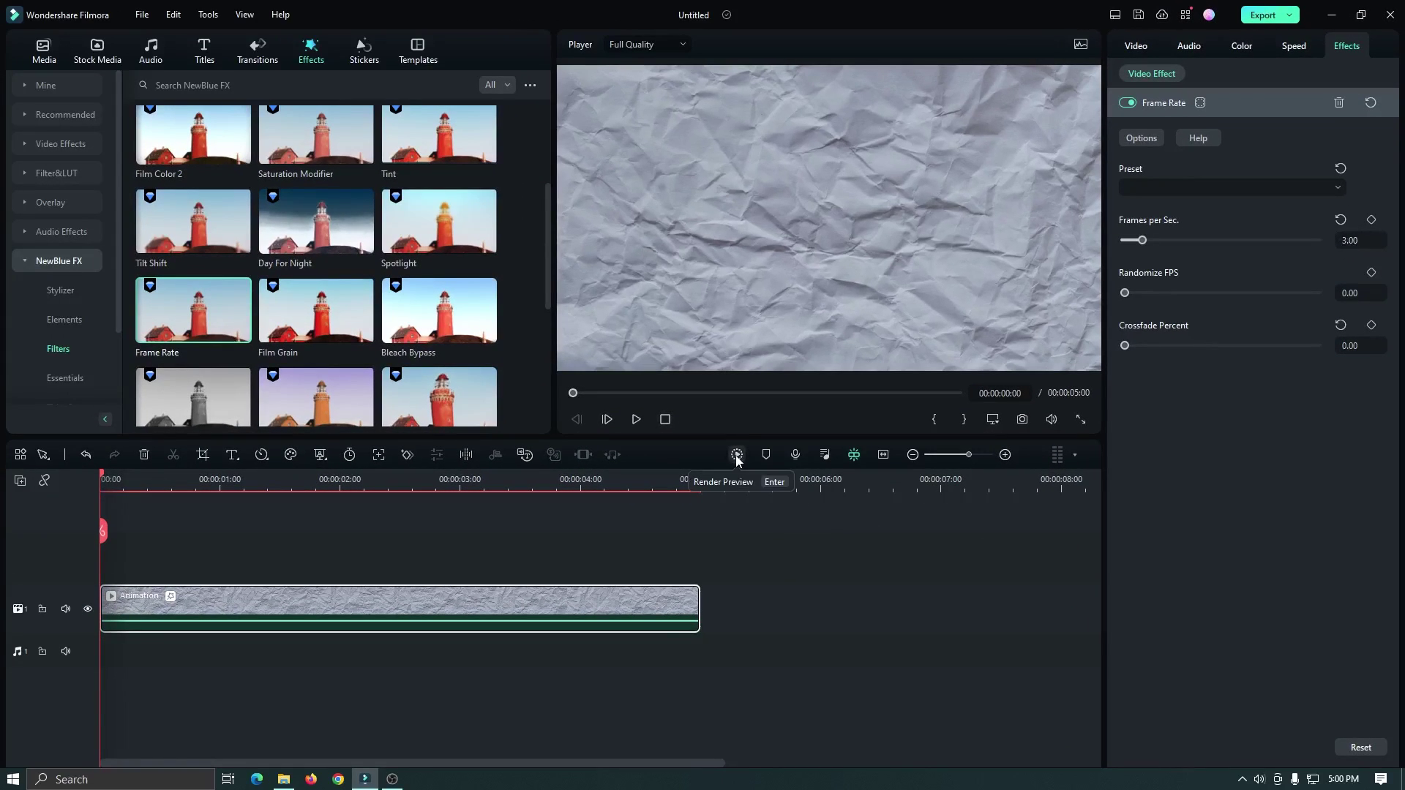
Step: Render the preview of the Animation clip, and paste three copies of it end to end on the first video track
click(737, 455)
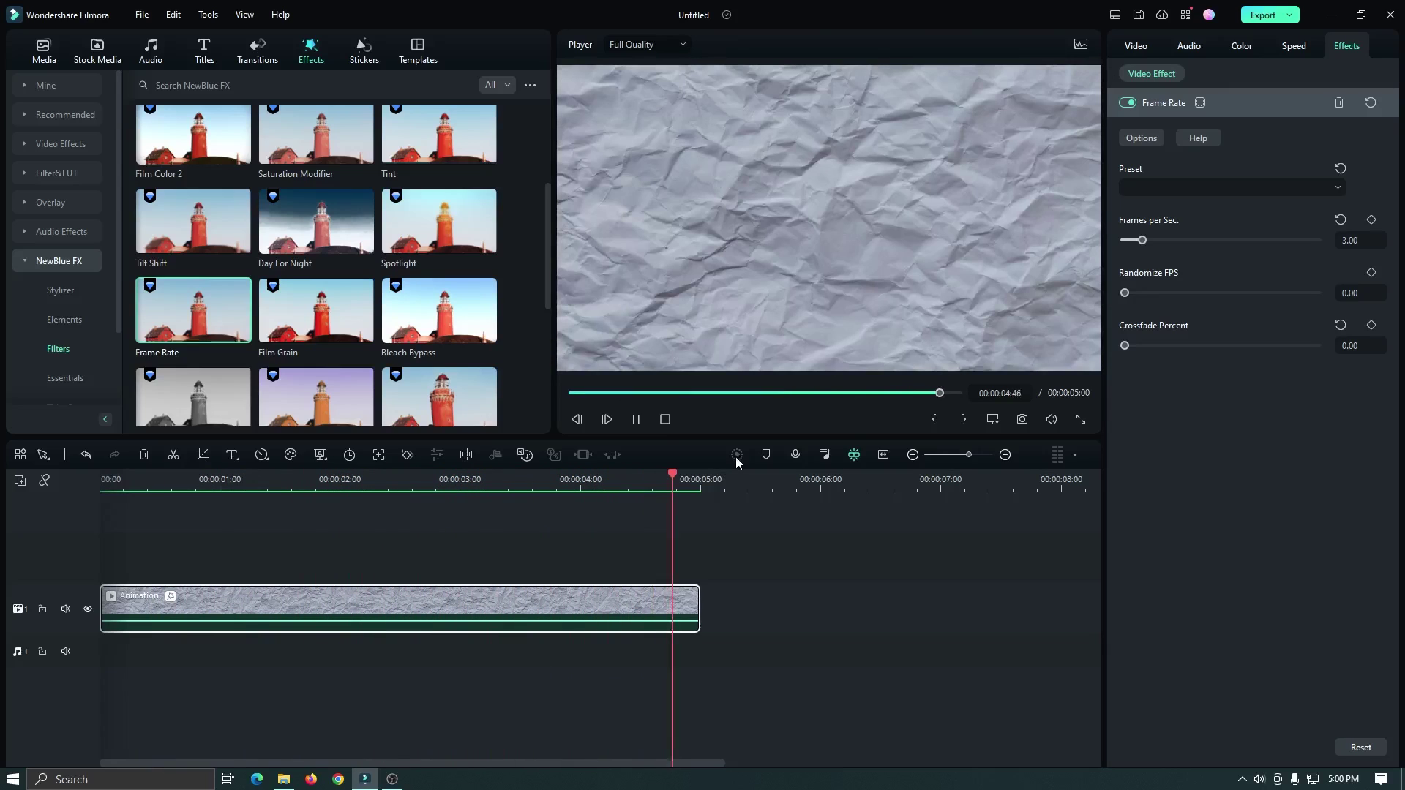
scroll(669, 488, down, 3)
key(ctrl+v)
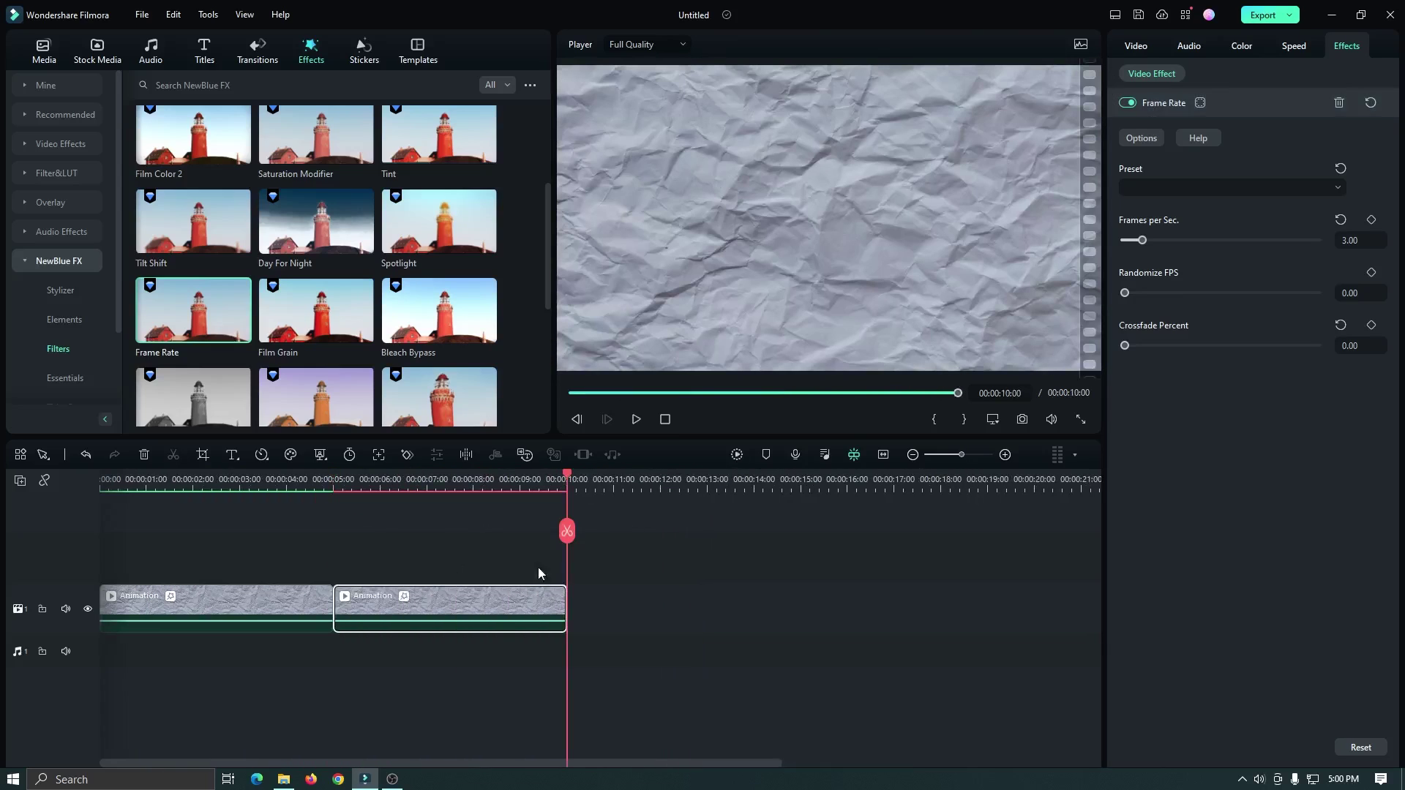
key(ctrl+v)
key(ctrl+v)
scroll(732, 505, down, 3)
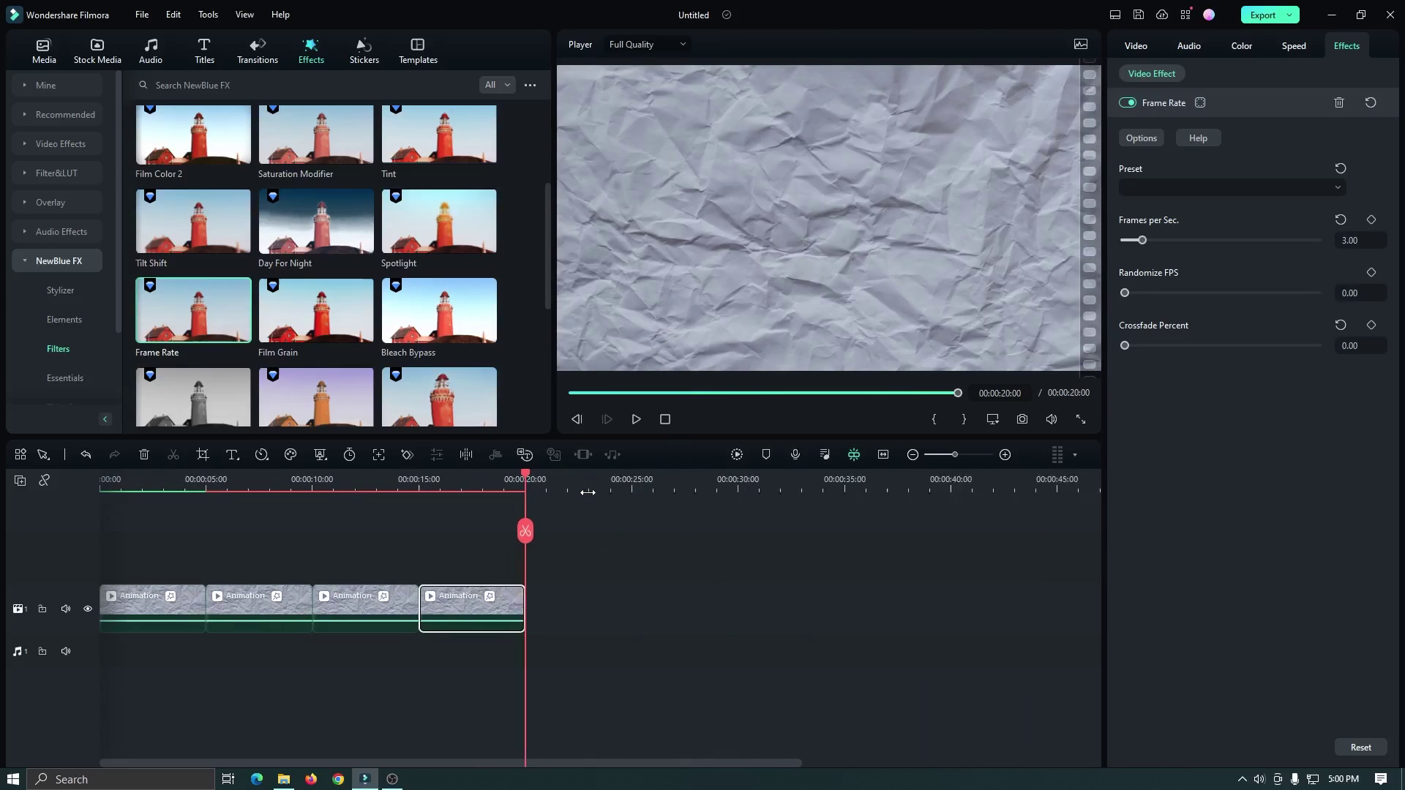
Step: Play back the extended paper texture sequence from its start, and return the playhead to the beginning
click(577, 419)
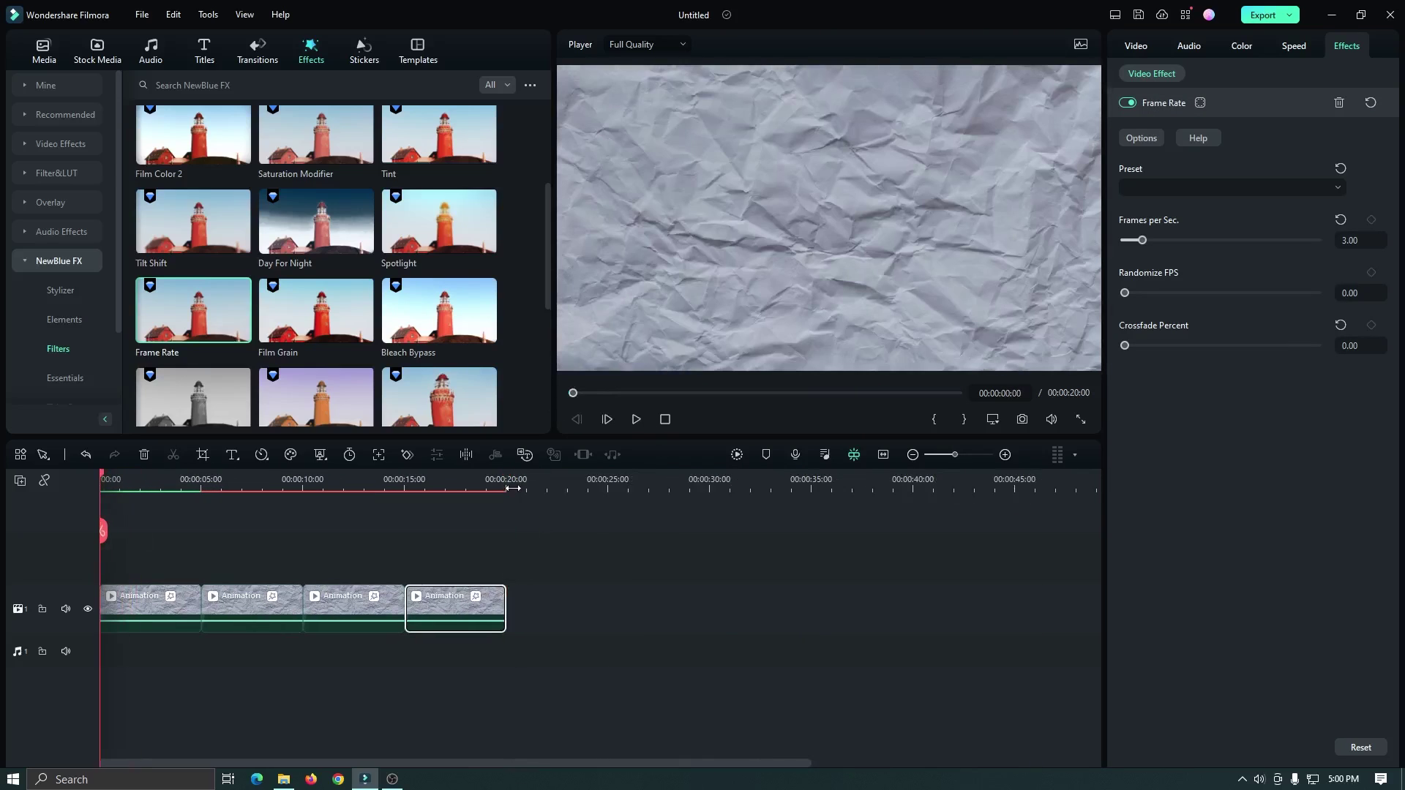
key(space)
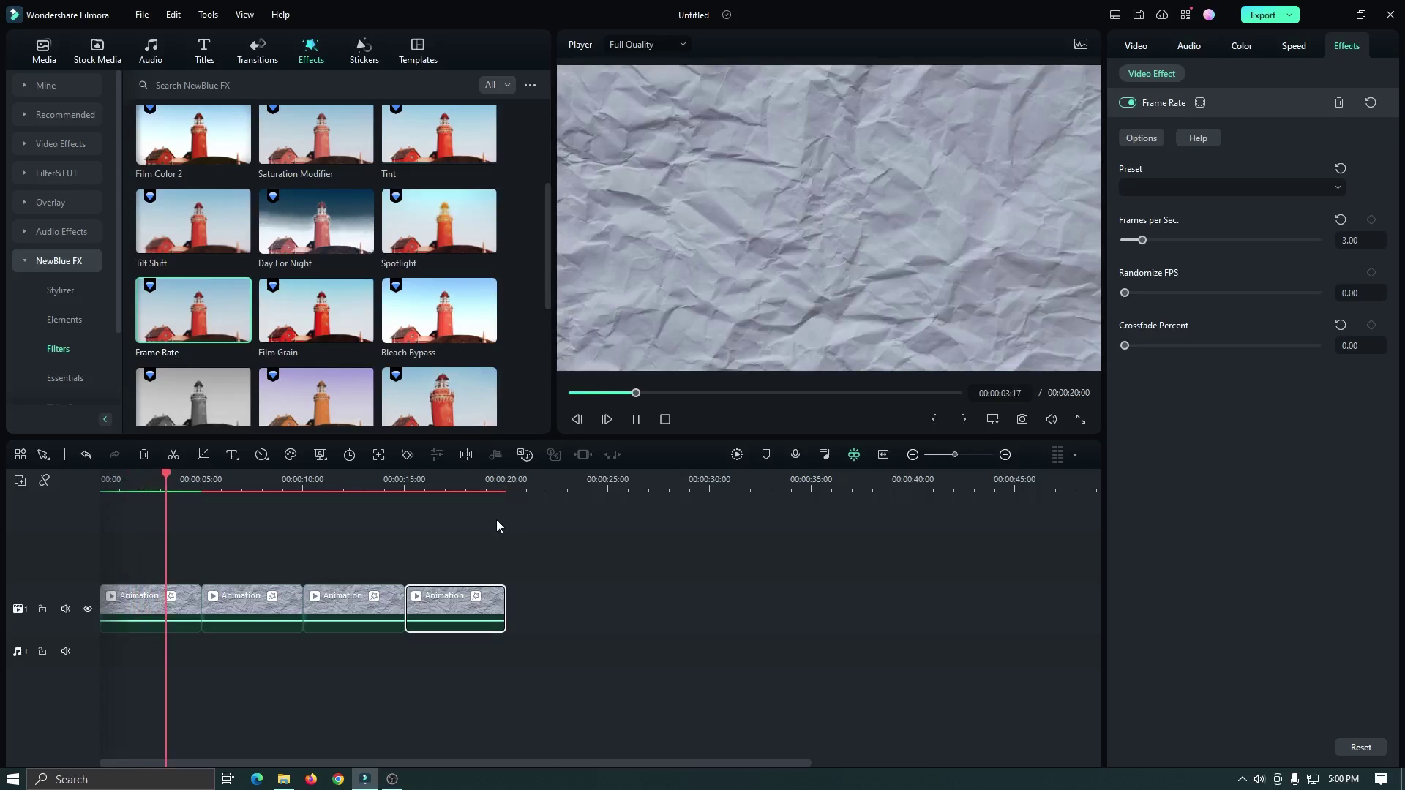
click(601, 394)
click(577, 419)
click(272, 508)
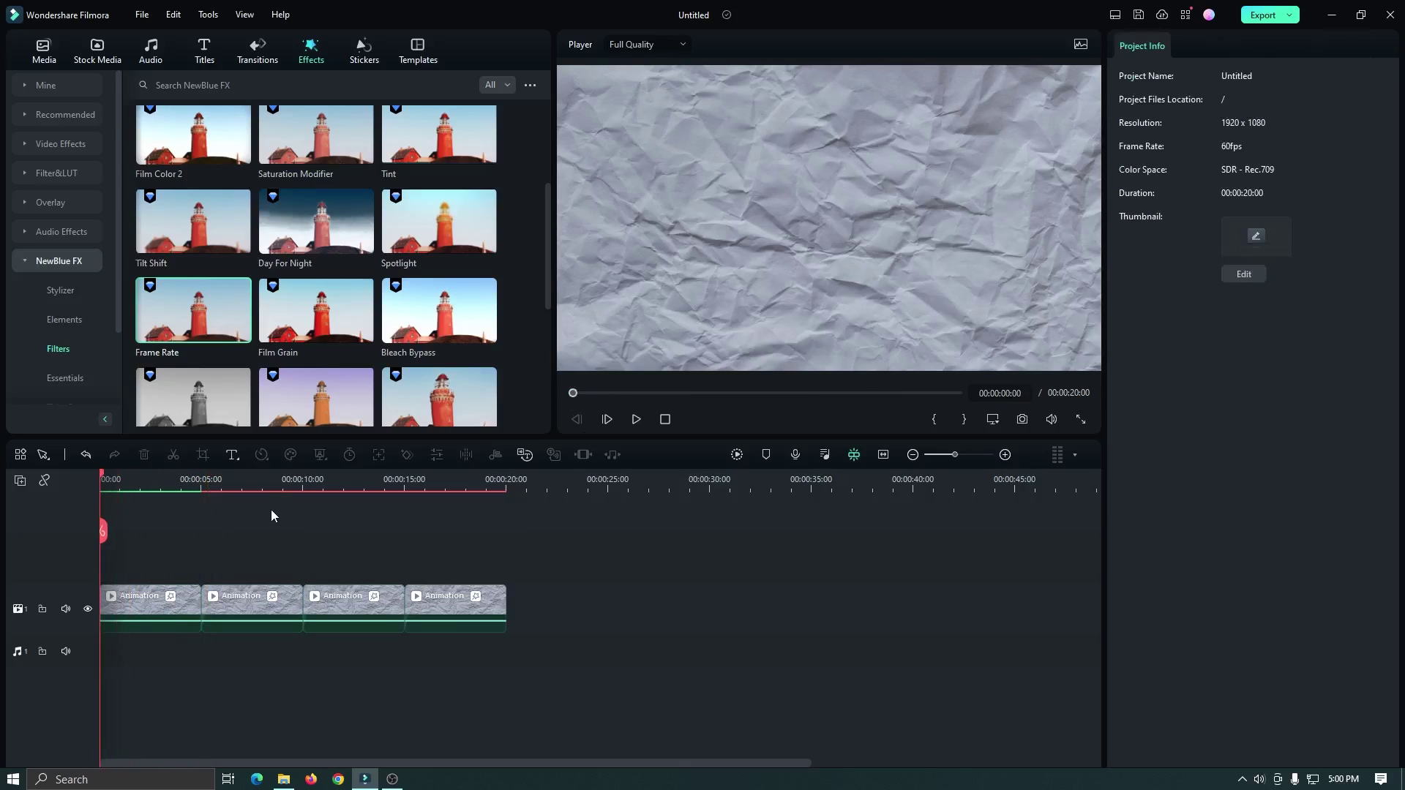
Step: Add the Default Title above the first Animation clip at the start and change its text to TEXTURE ANIMATION
click(204, 53)
drag(209, 167, 167, 571)
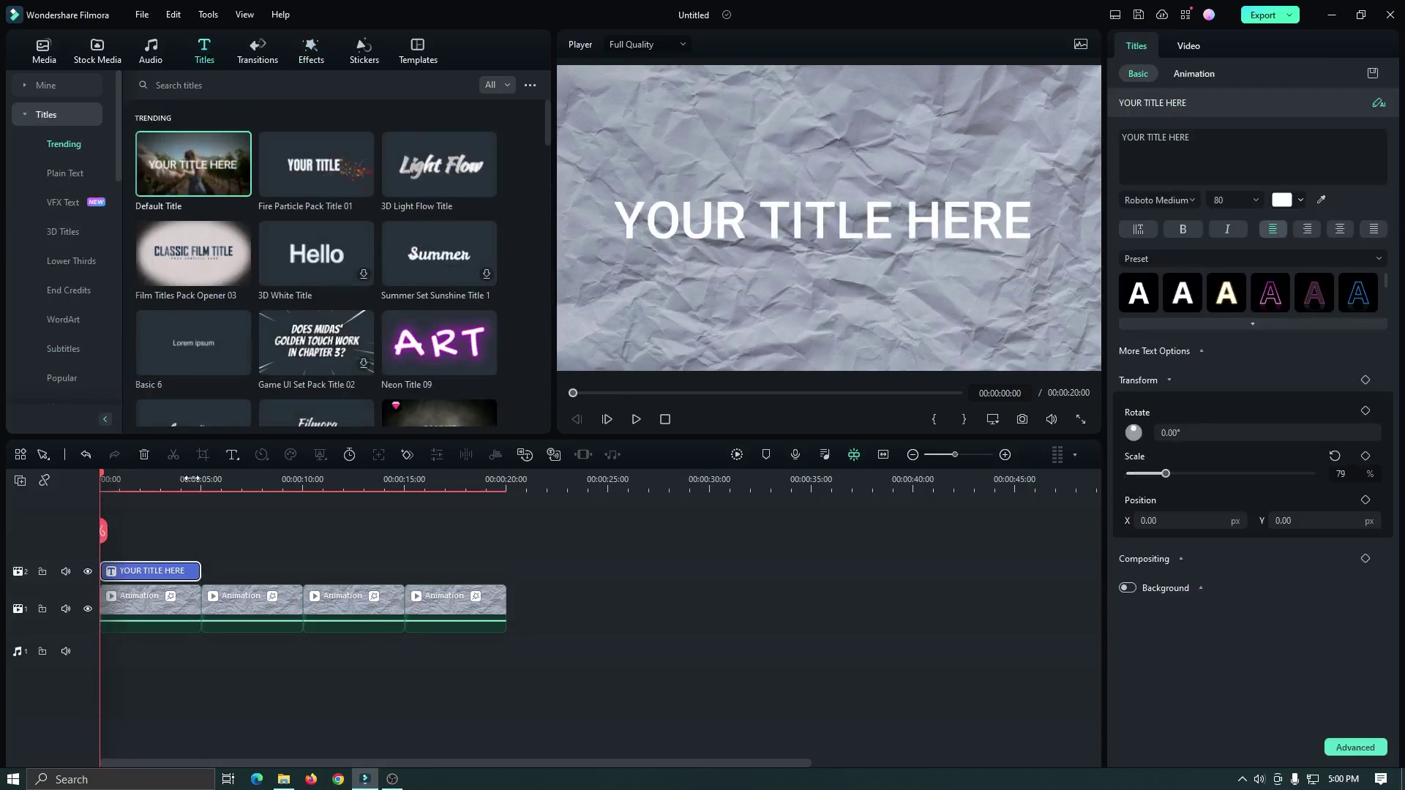
ctrl+scroll(260, 579, up, 3)
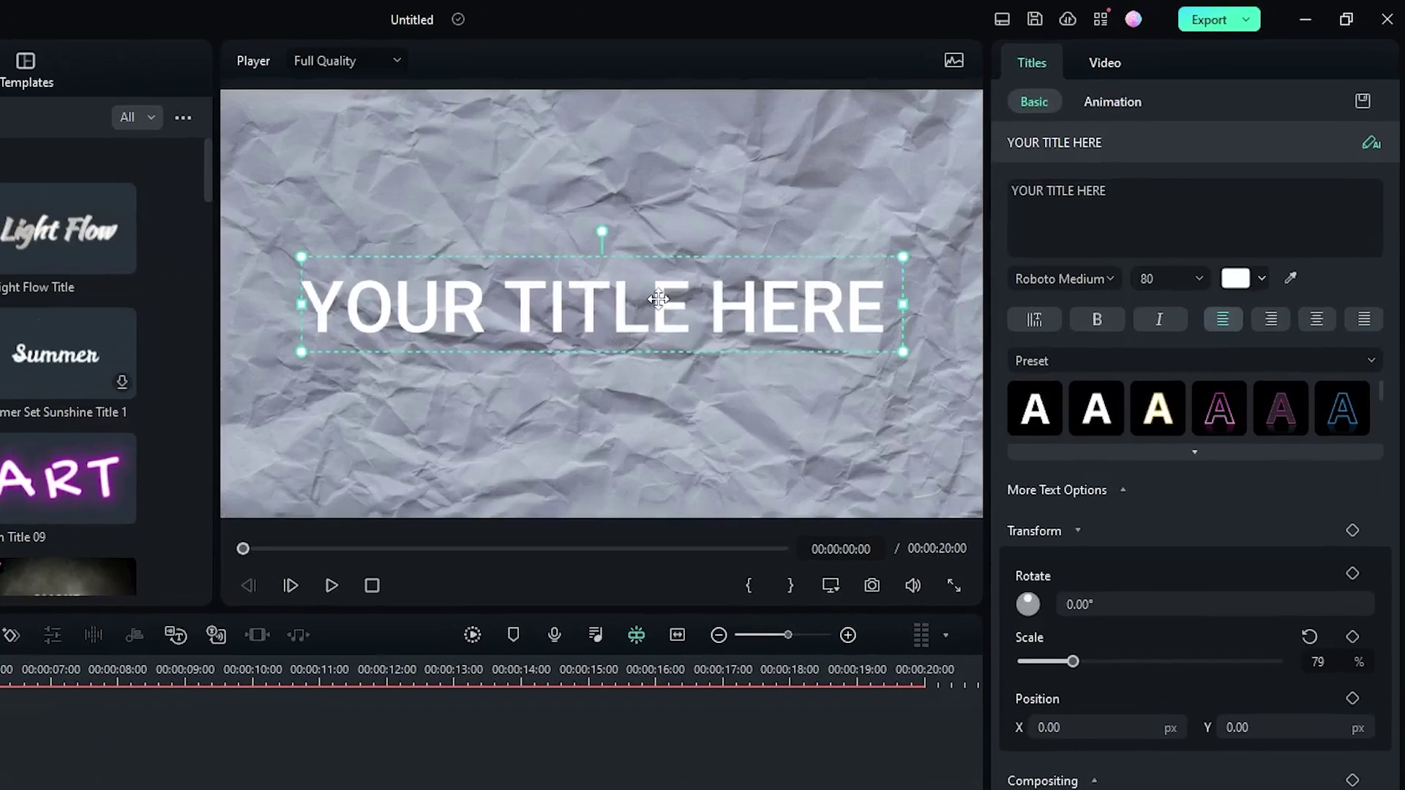
double_click(871, 215)
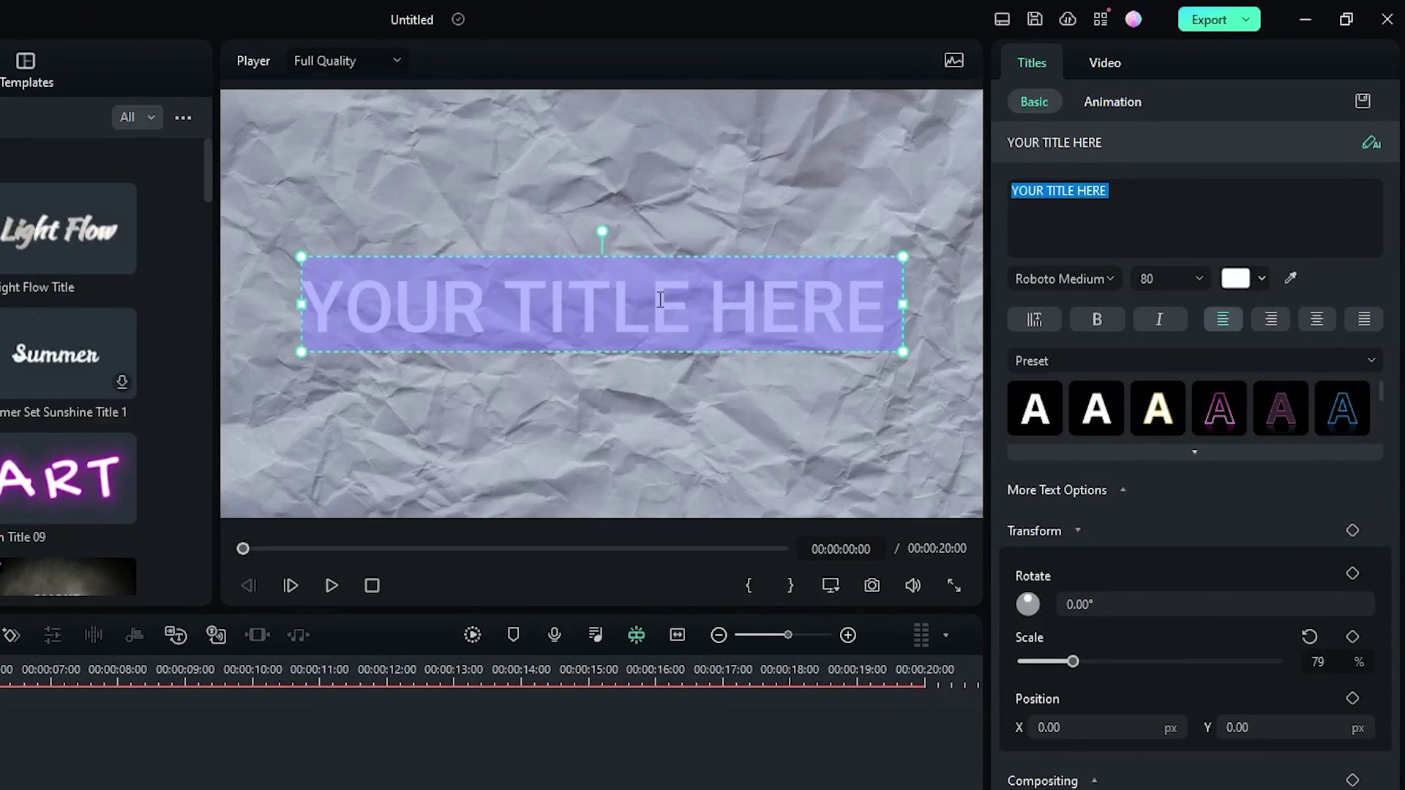
text(TEXTURE ANIMATION)
Step: Format the title in Roboto Slab Regular at size 72, scaled to 91%, and centre it in the frame
key(ctrl+a)
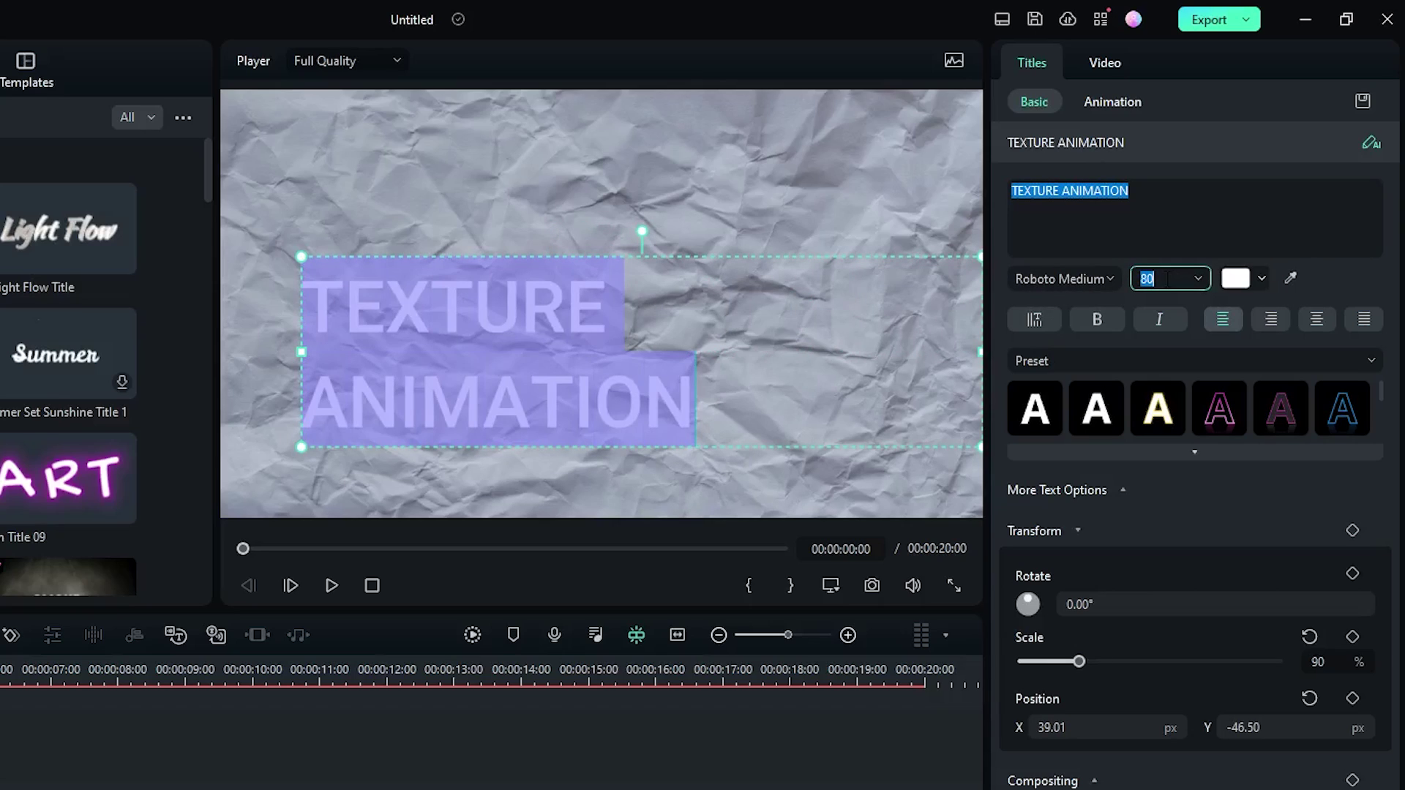
text(60)
click(1109, 282)
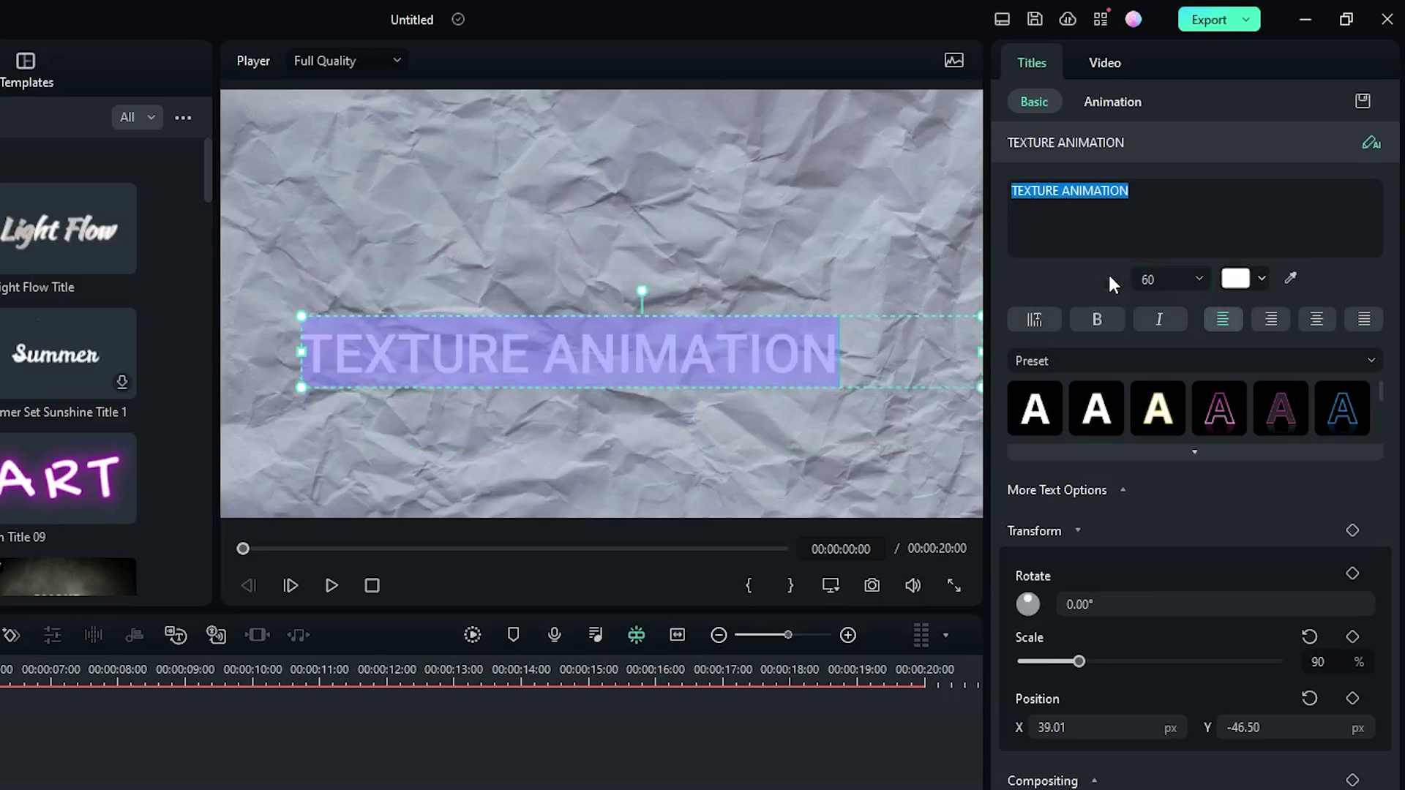
click(1086, 275)
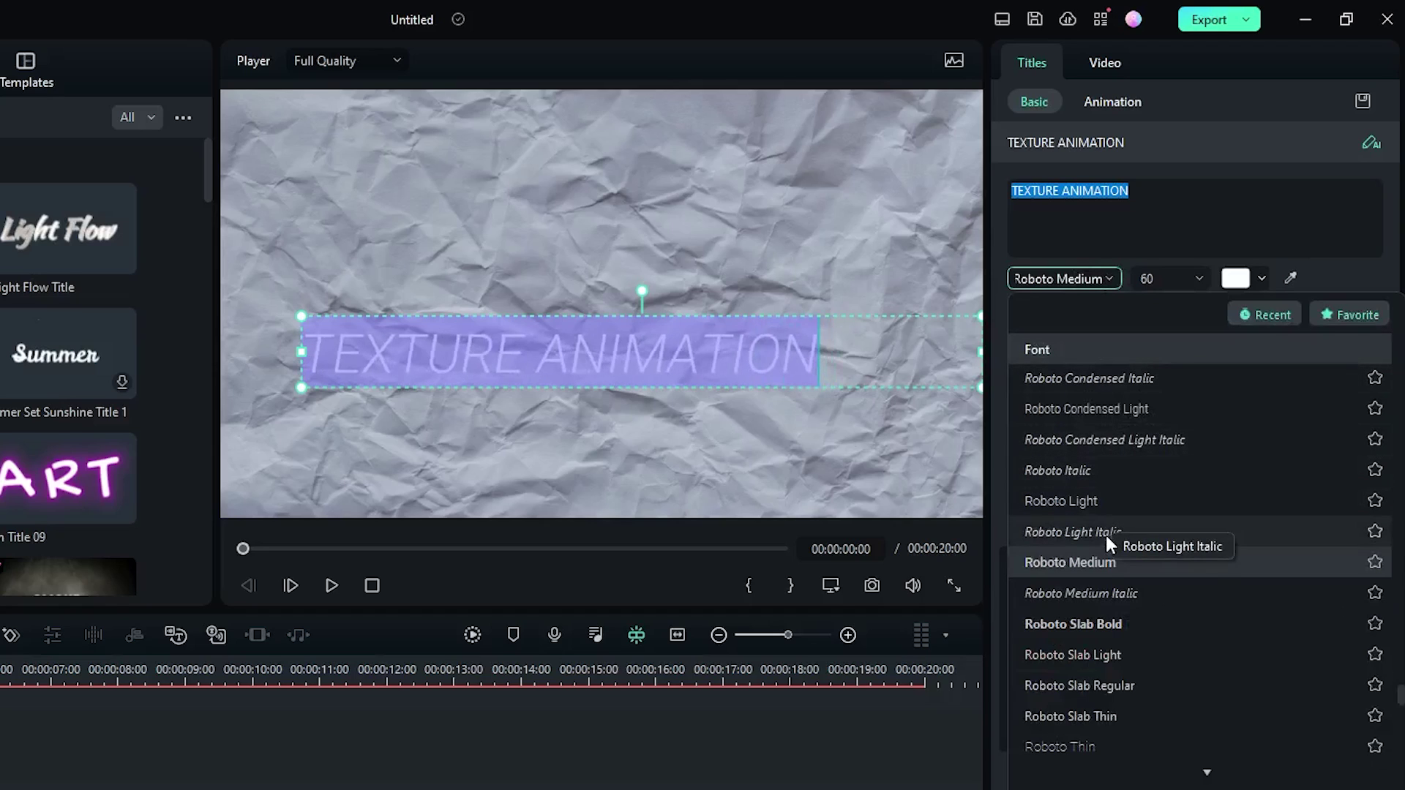
click(1114, 687)
mouse_move(1069, 660)
mouse_down()
mouse_move(1083, 660)
mouse_move(1071, 657)
mouse_up()
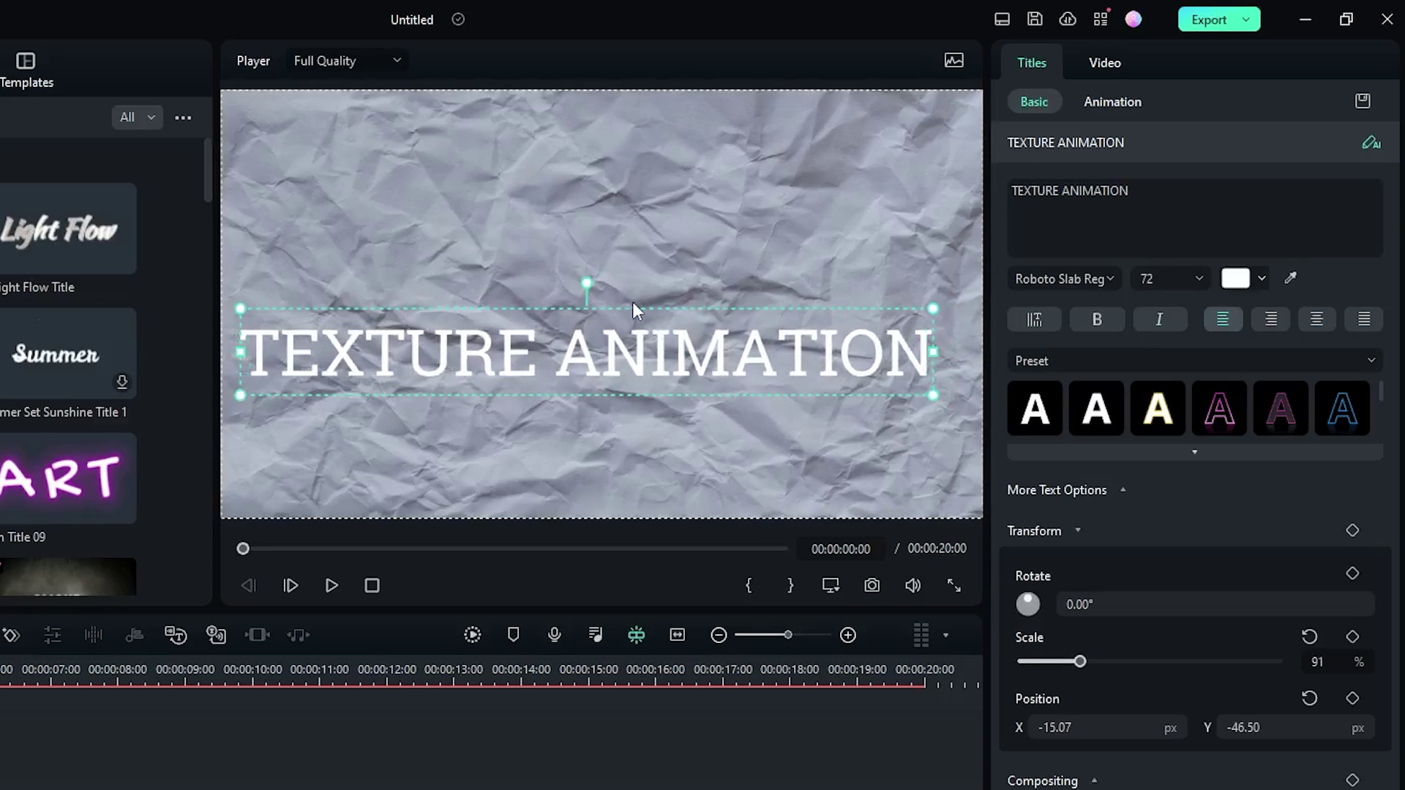
drag(637, 314, 650, 251)
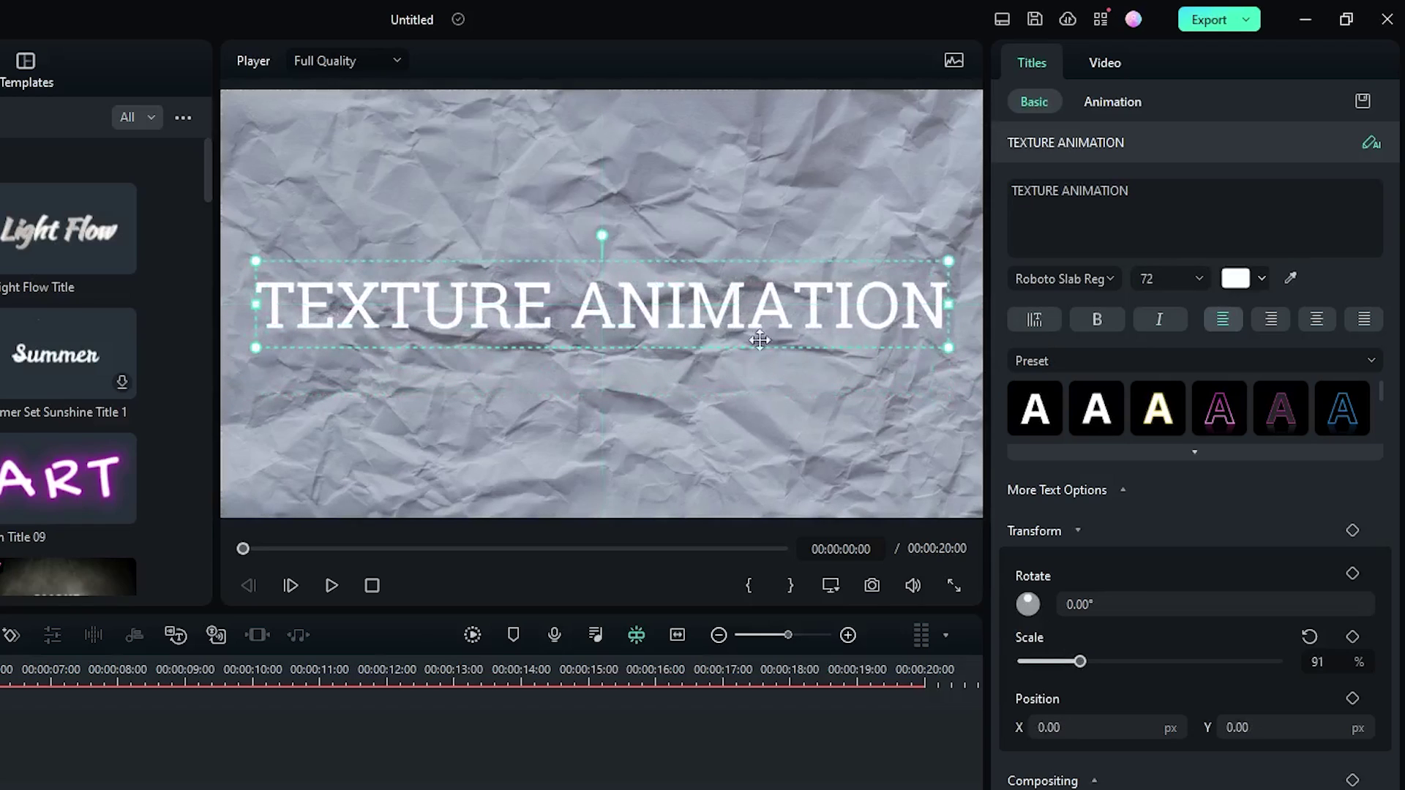
Step: Change the colour of the whole TEXTURE ANIMATION title text to dark navy blue
click(1068, 220)
key(ctrl+a)
click(1235, 278)
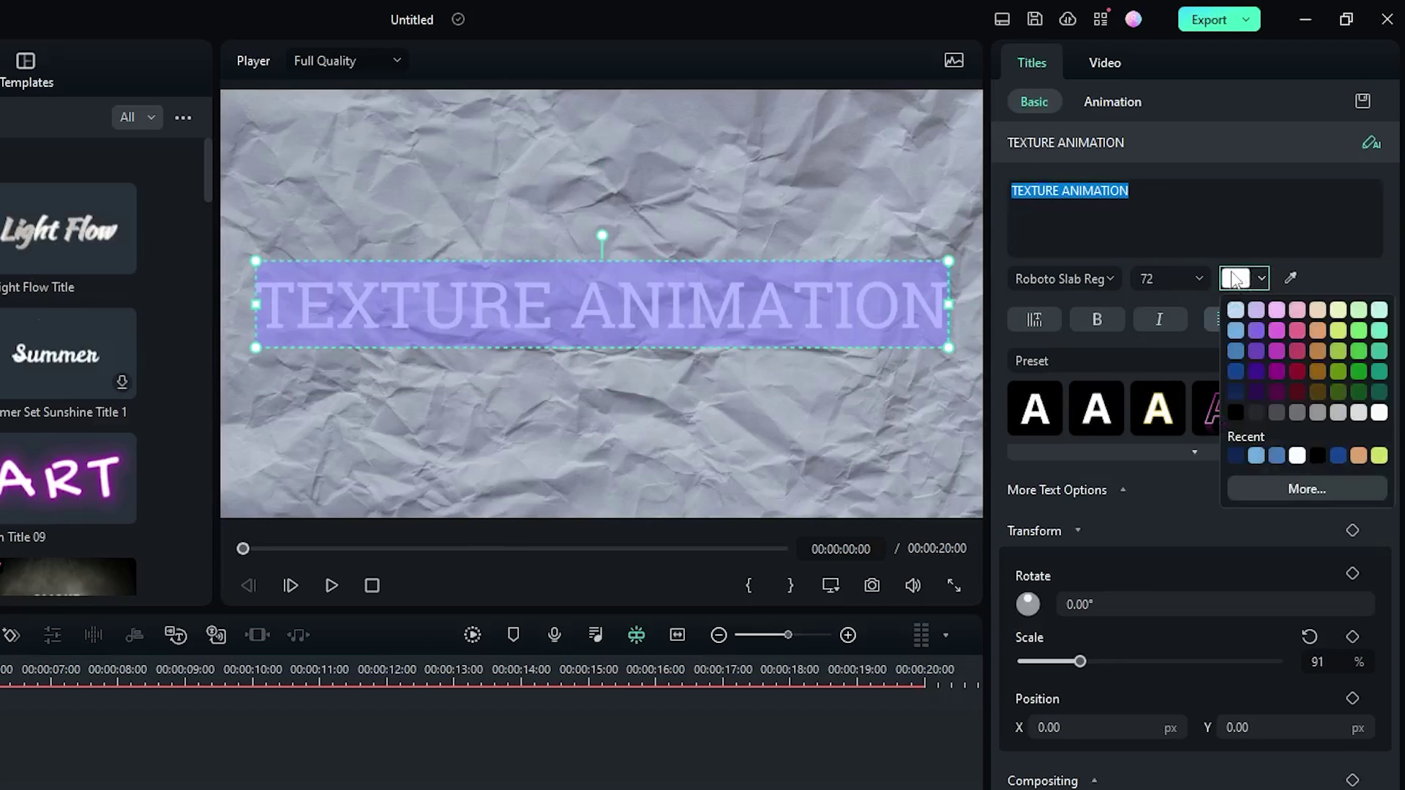
click(1243, 388)
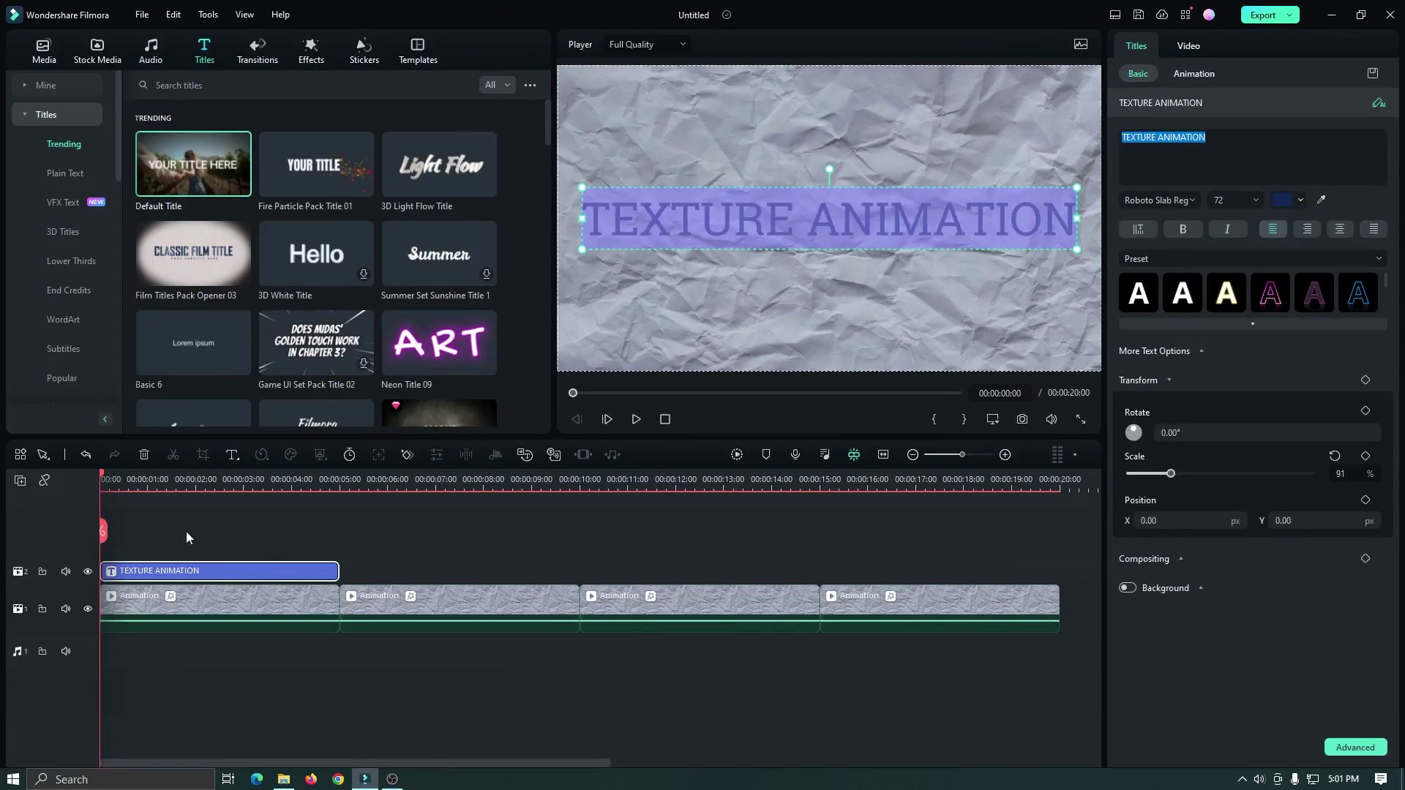
Step: Apply the "Fade in S..." entrance animation to the title and extend its duration to 5.00 s
click(183, 572)
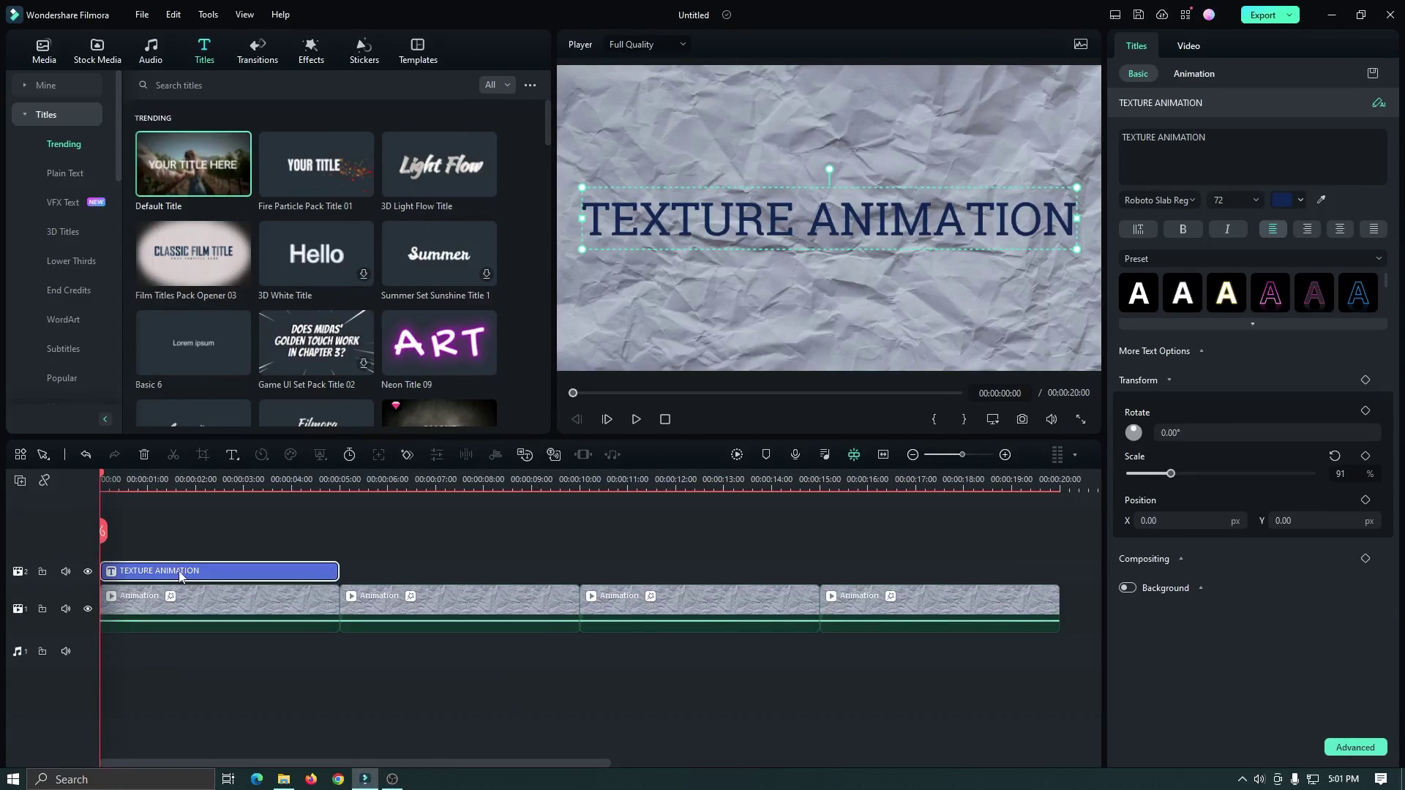
click(1199, 75)
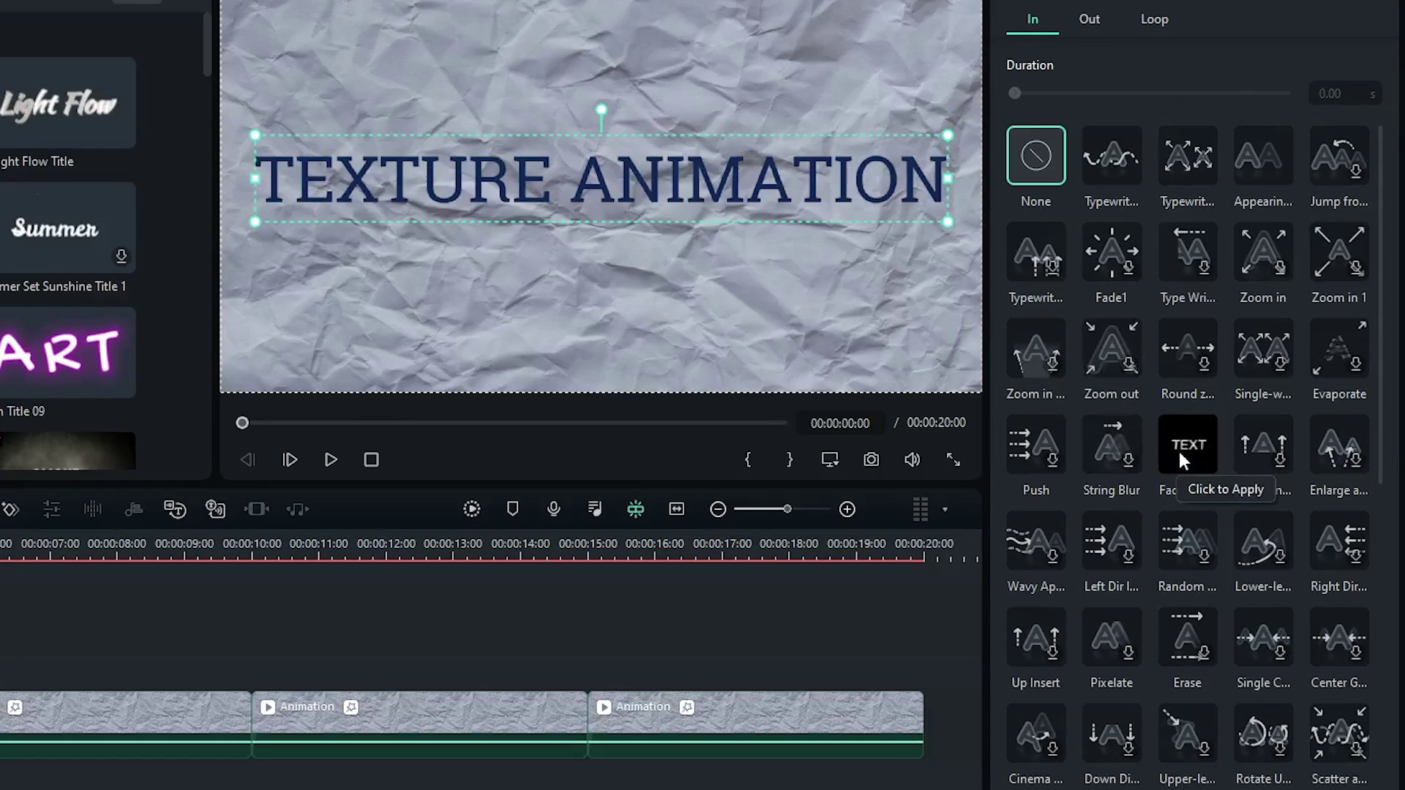
click(1187, 451)
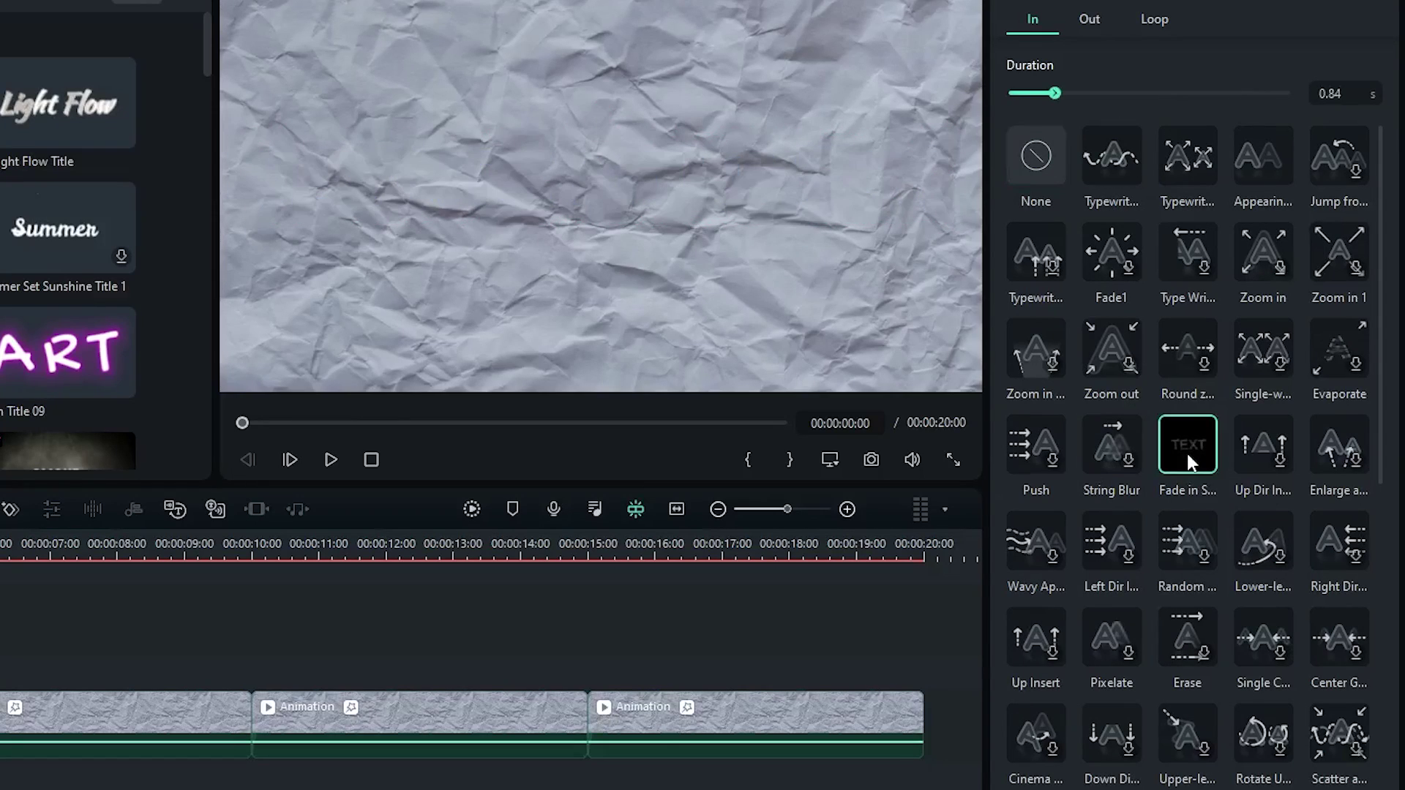
drag(1056, 97, 1342, 91)
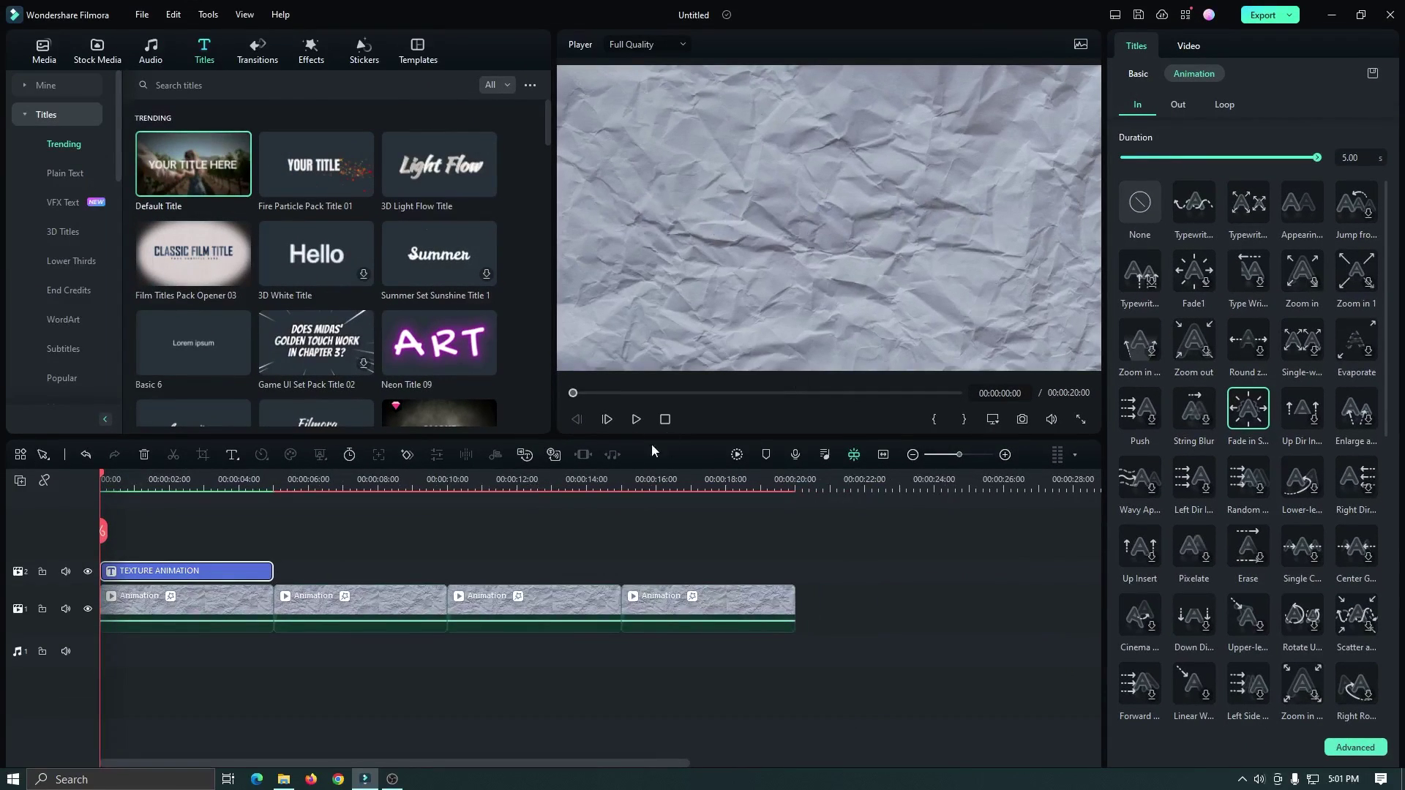
Step: Play back the animated title over the paper texture from the start, and replay it once
click(326, 508)
key(space)
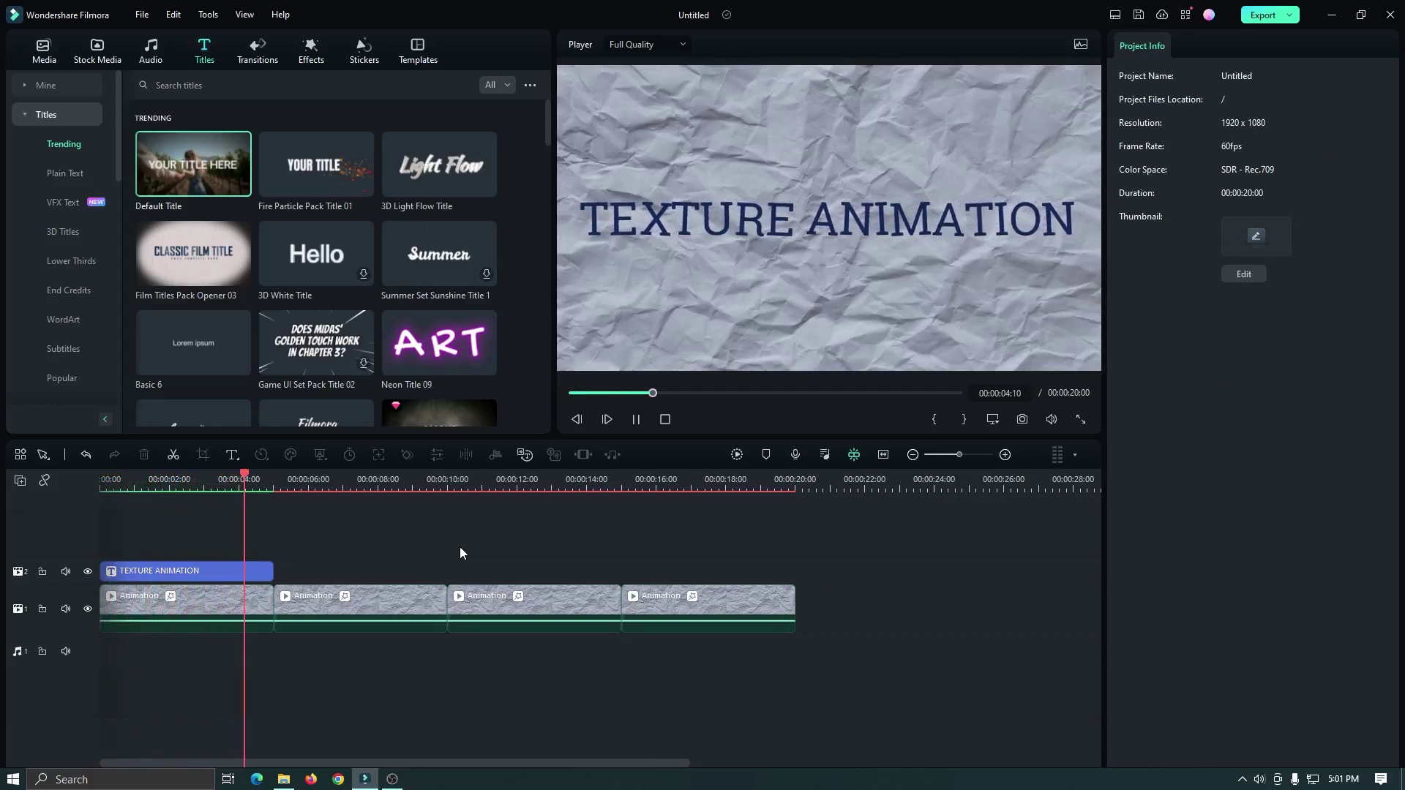
click(577, 393)
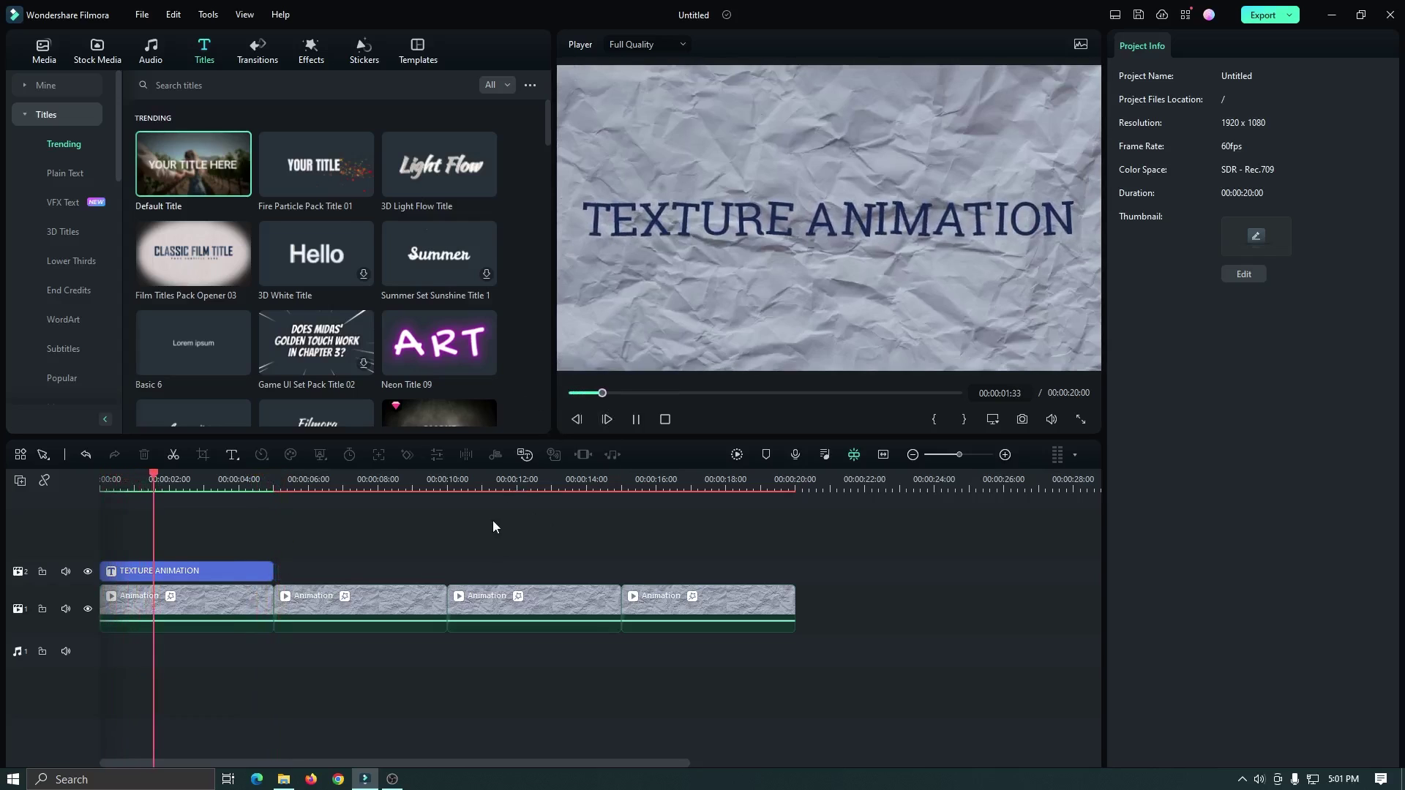
key(space)
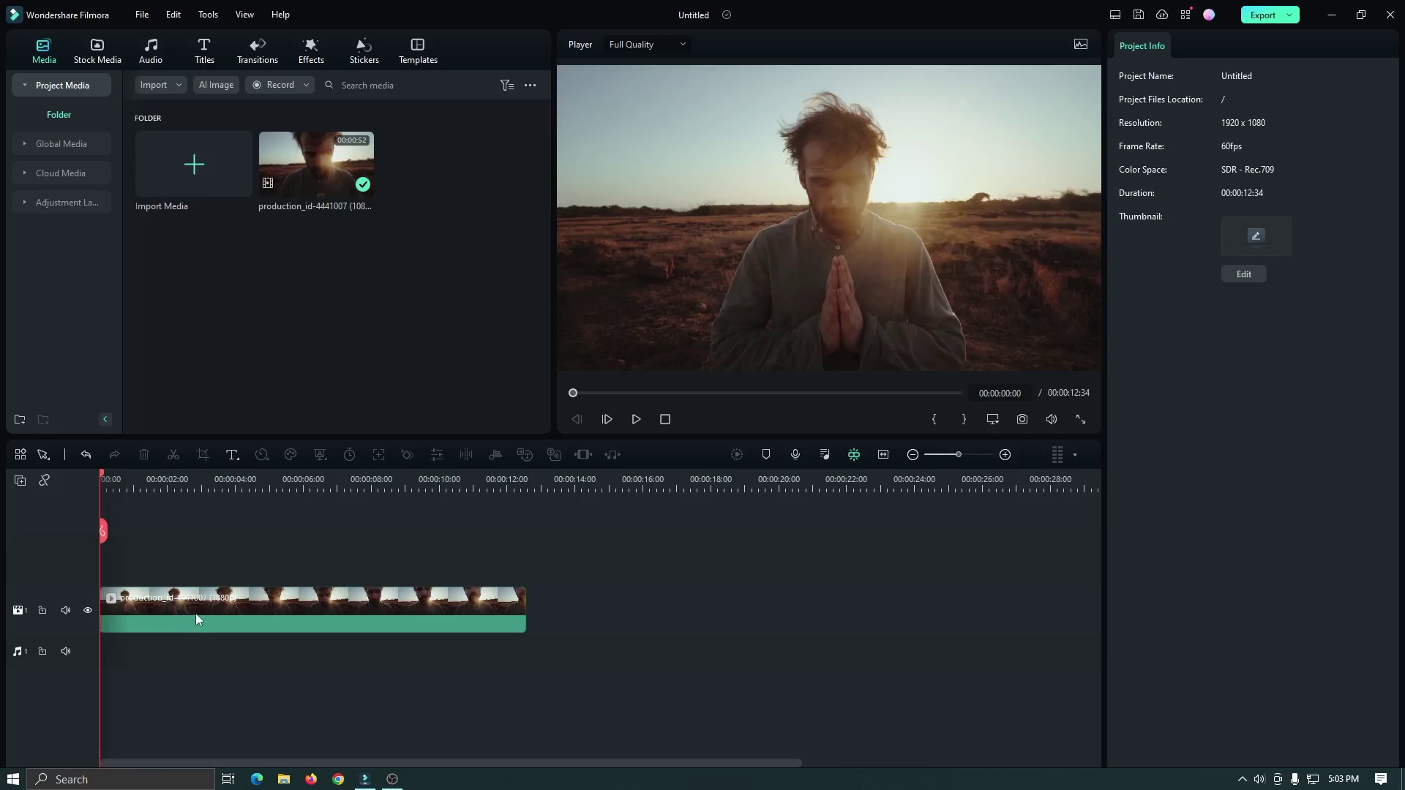
Step: Duplicate the production_id-4441007 clip onto the second video track directly above the original, with the playhead at the start
click(196, 618)
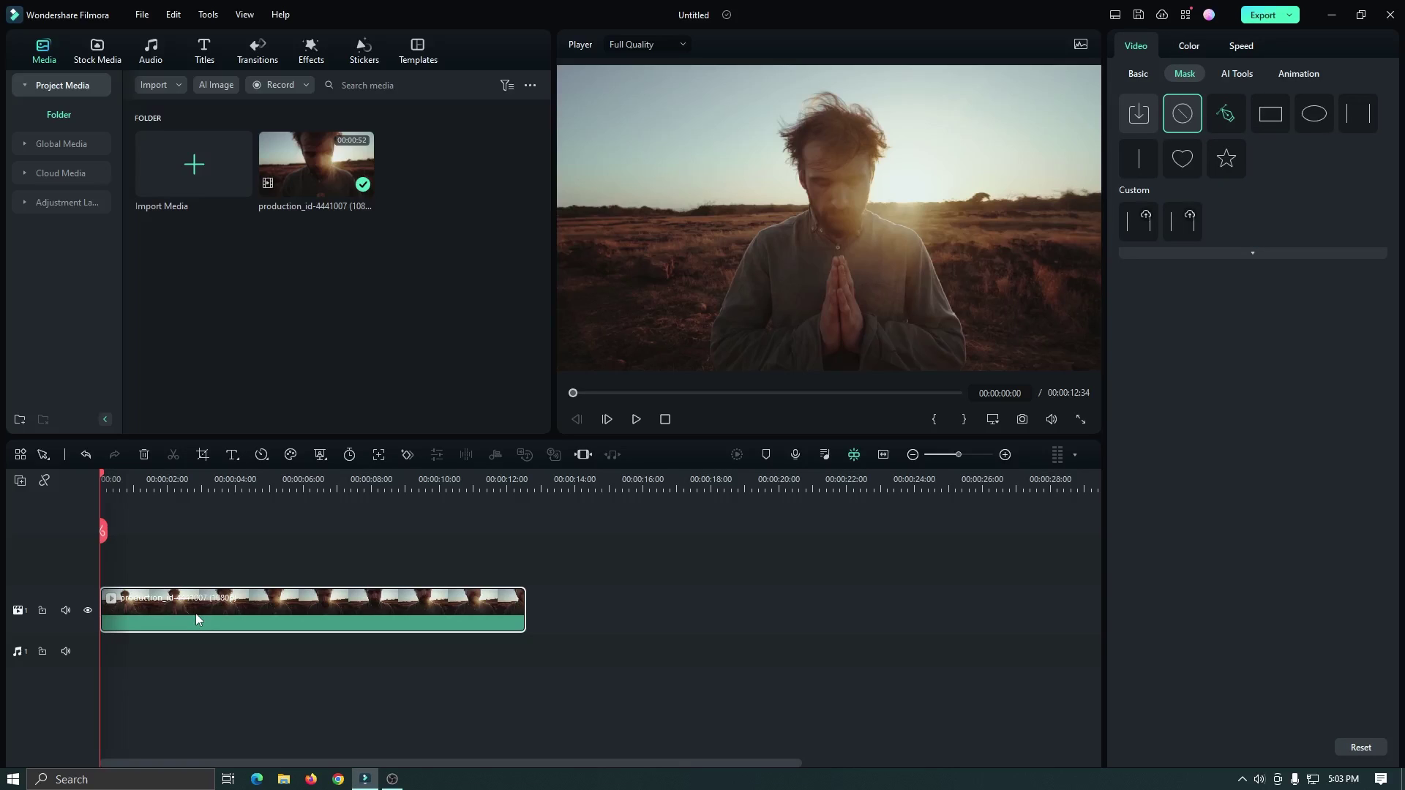
drag(169, 618, 157, 558)
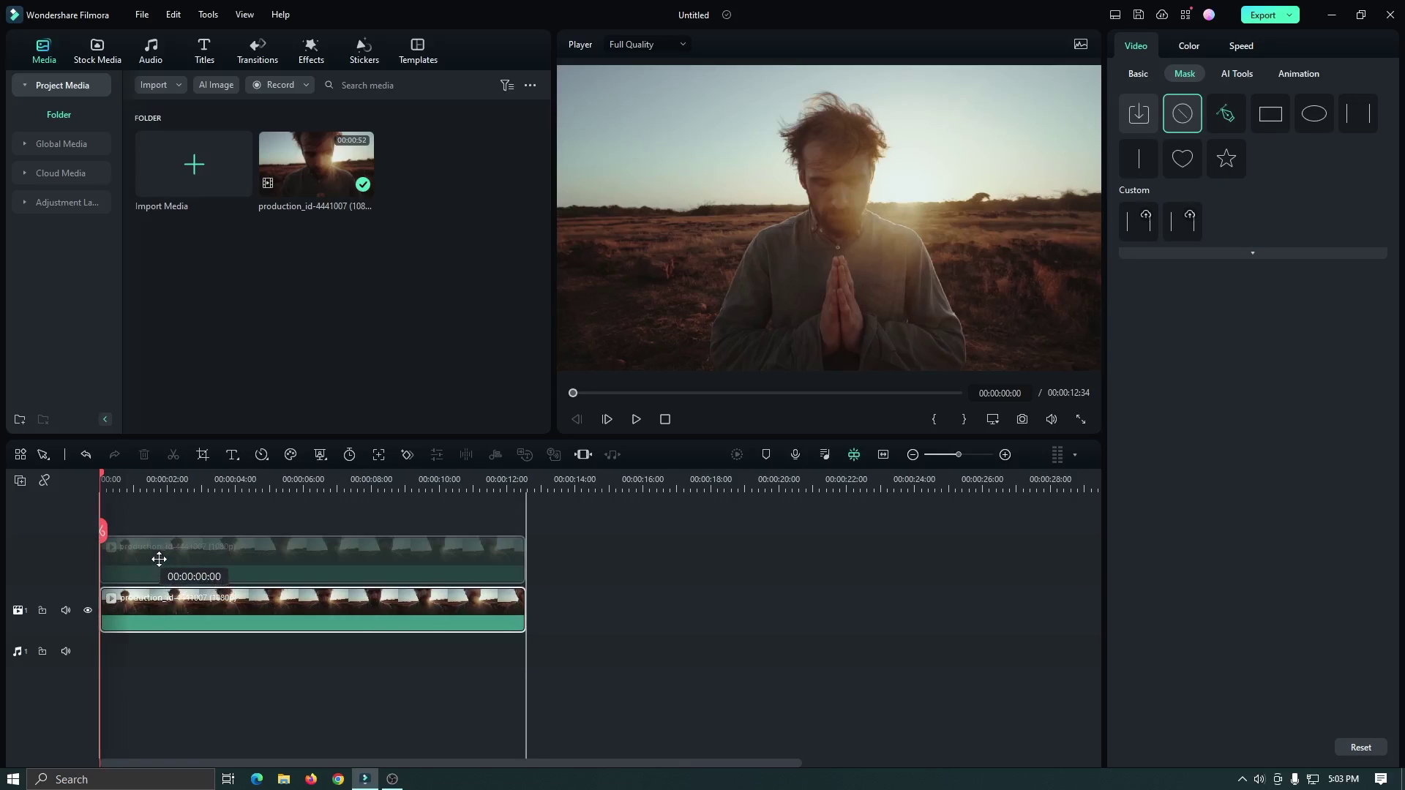
drag(129, 478, 102, 480)
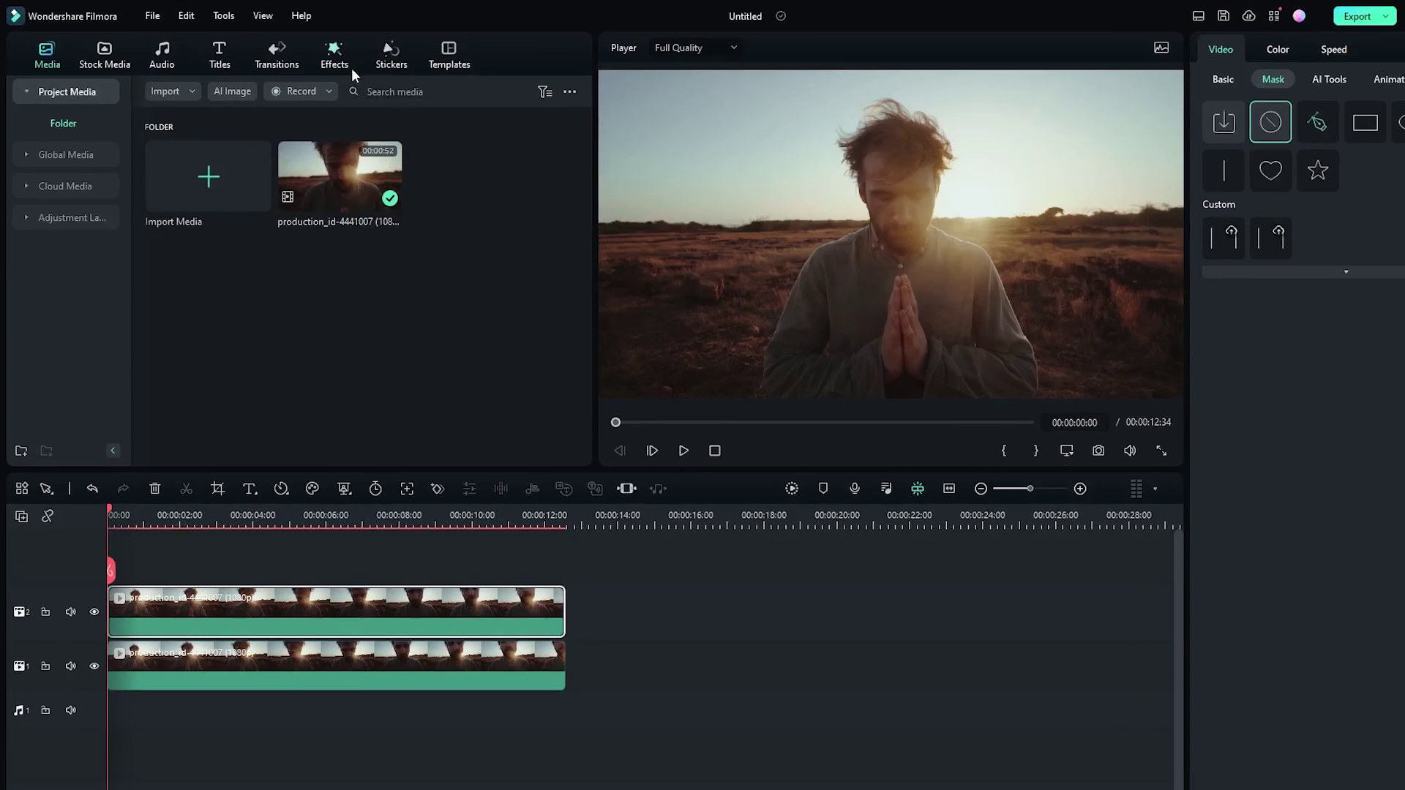
Step: Apply the BCC Gaussian Blur effect from the Boris FX Blur category to the upper clip
click(312, 57)
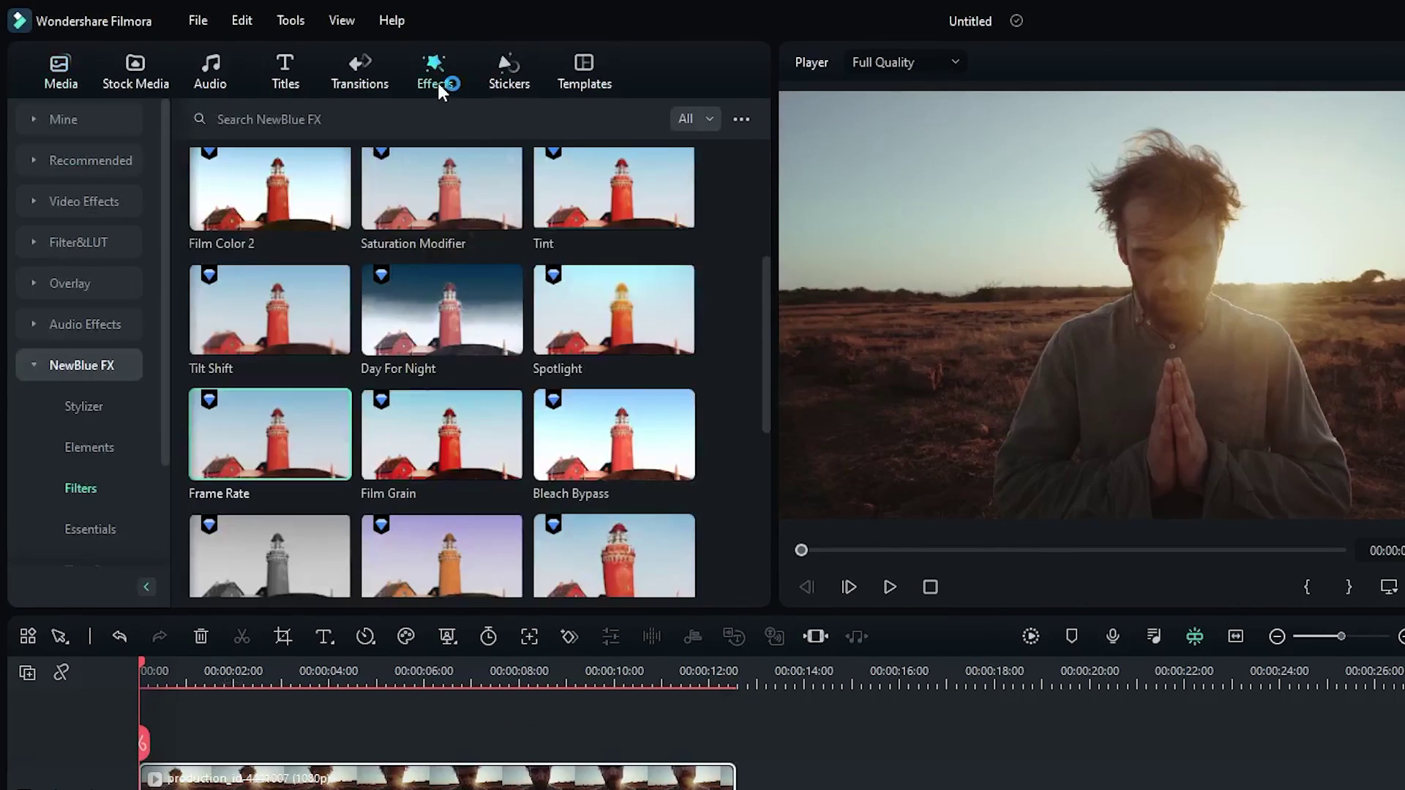
click(31, 364)
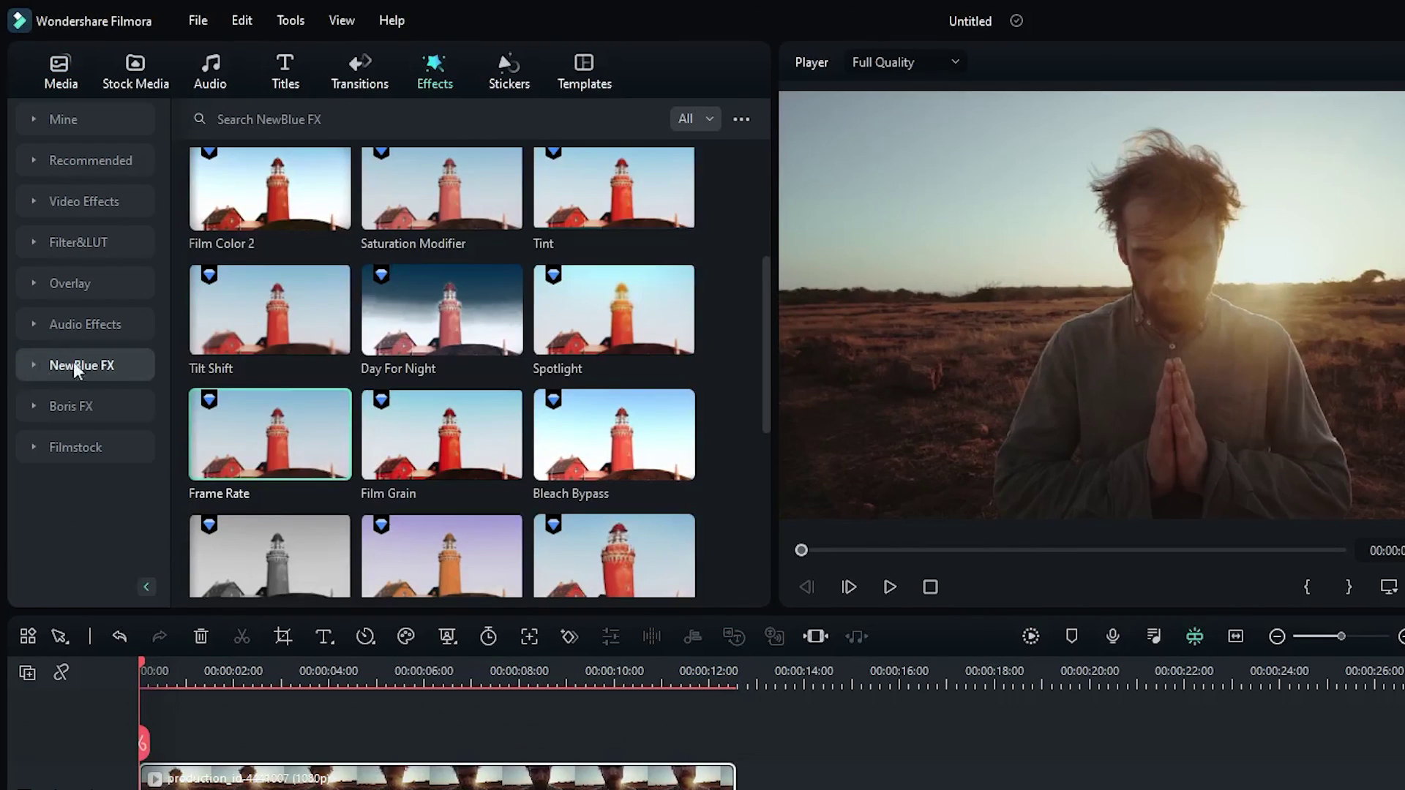
click(89, 417)
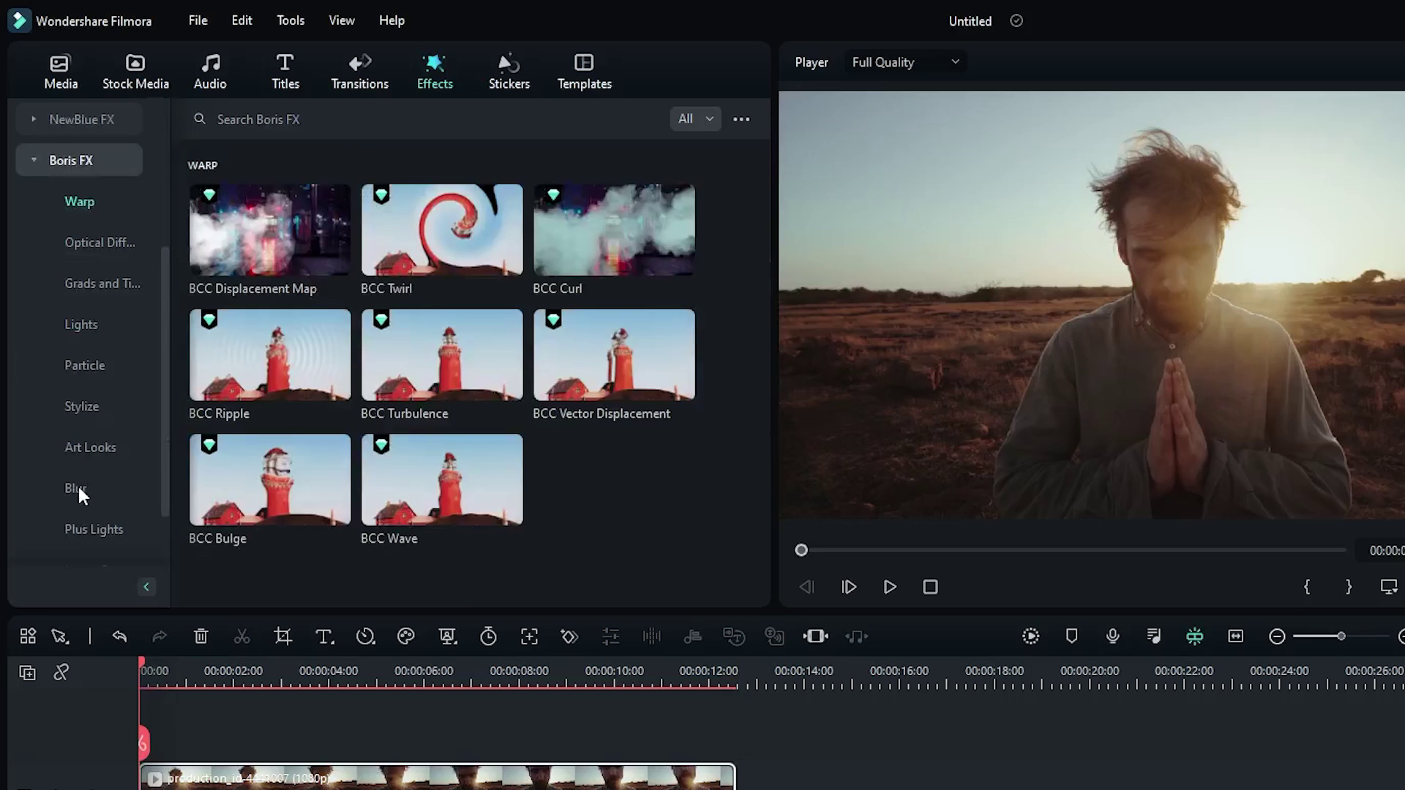
click(76, 488)
drag(240, 262, 213, 712)
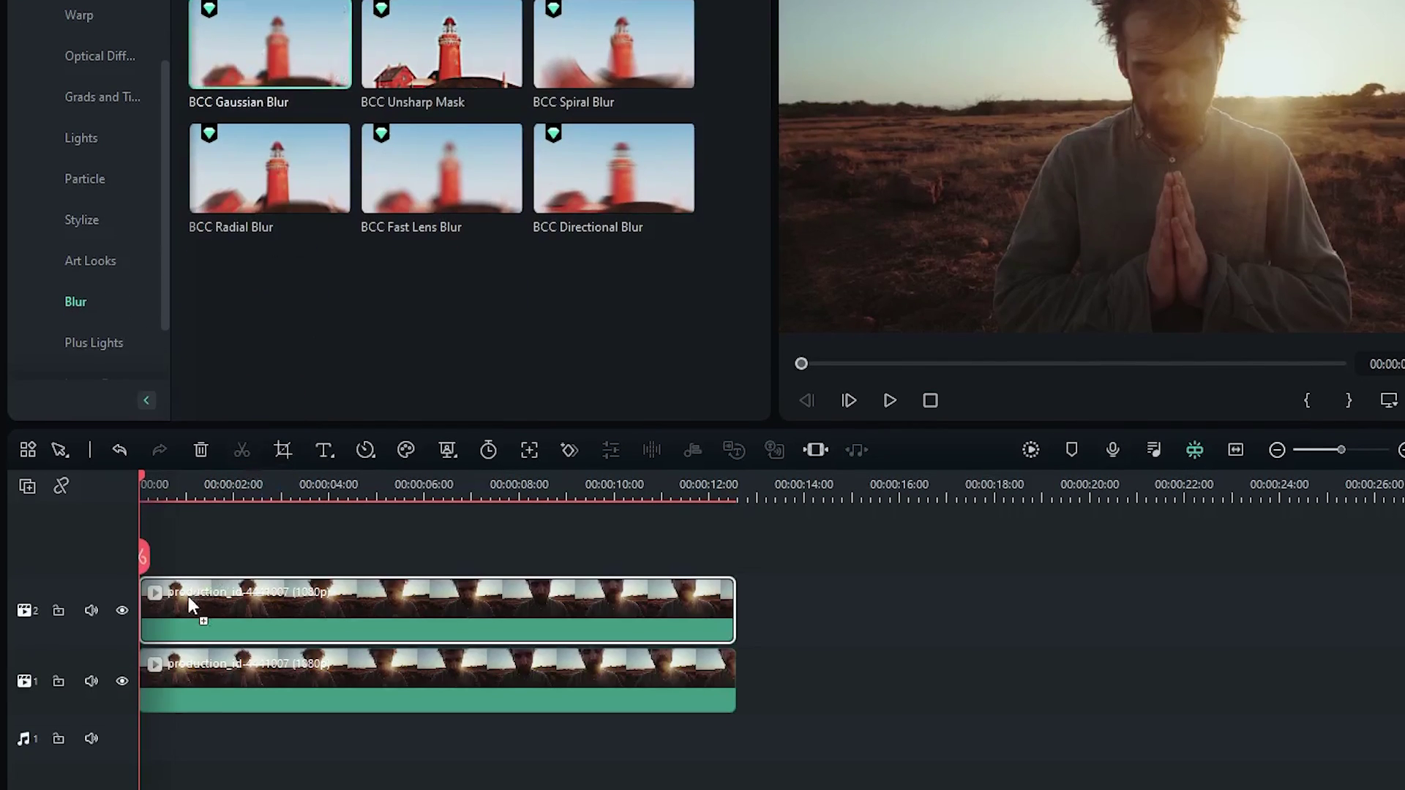
drag(187, 595, 187, 603)
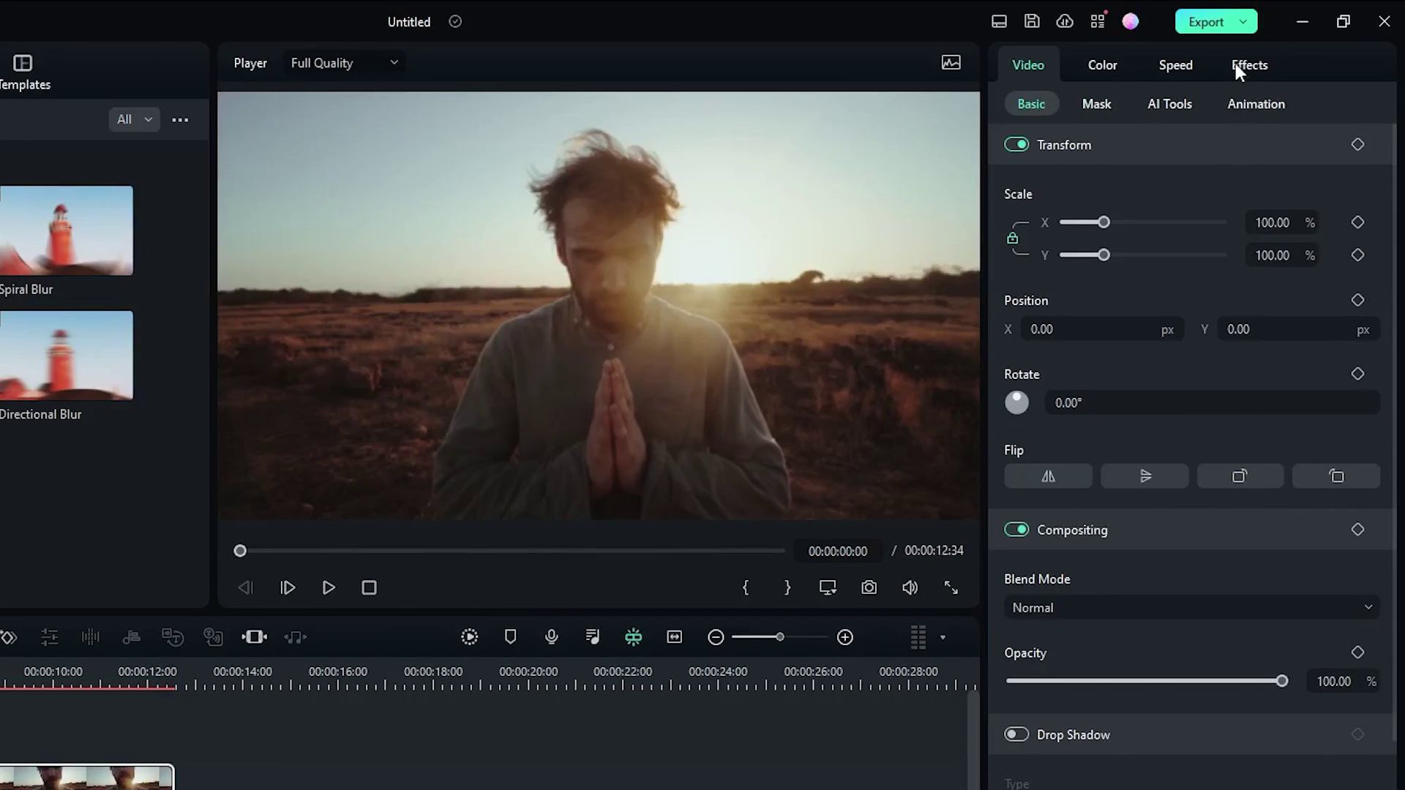
Step: Set the upper clip's horizontal Gaussian blur to 185.90 and its blend mode to Color Dodge
click(1236, 65)
drag(1020, 435, 1179, 433)
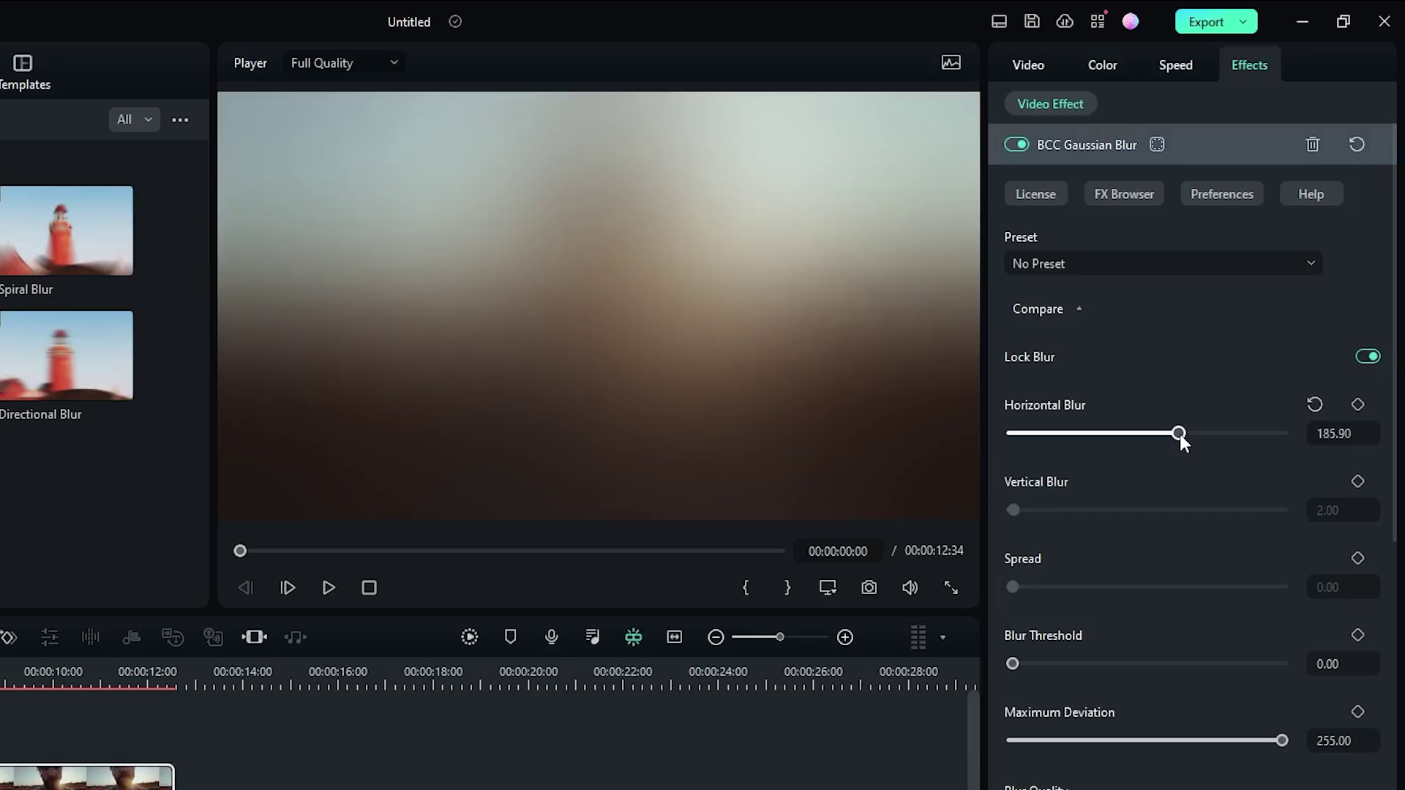
click(1028, 65)
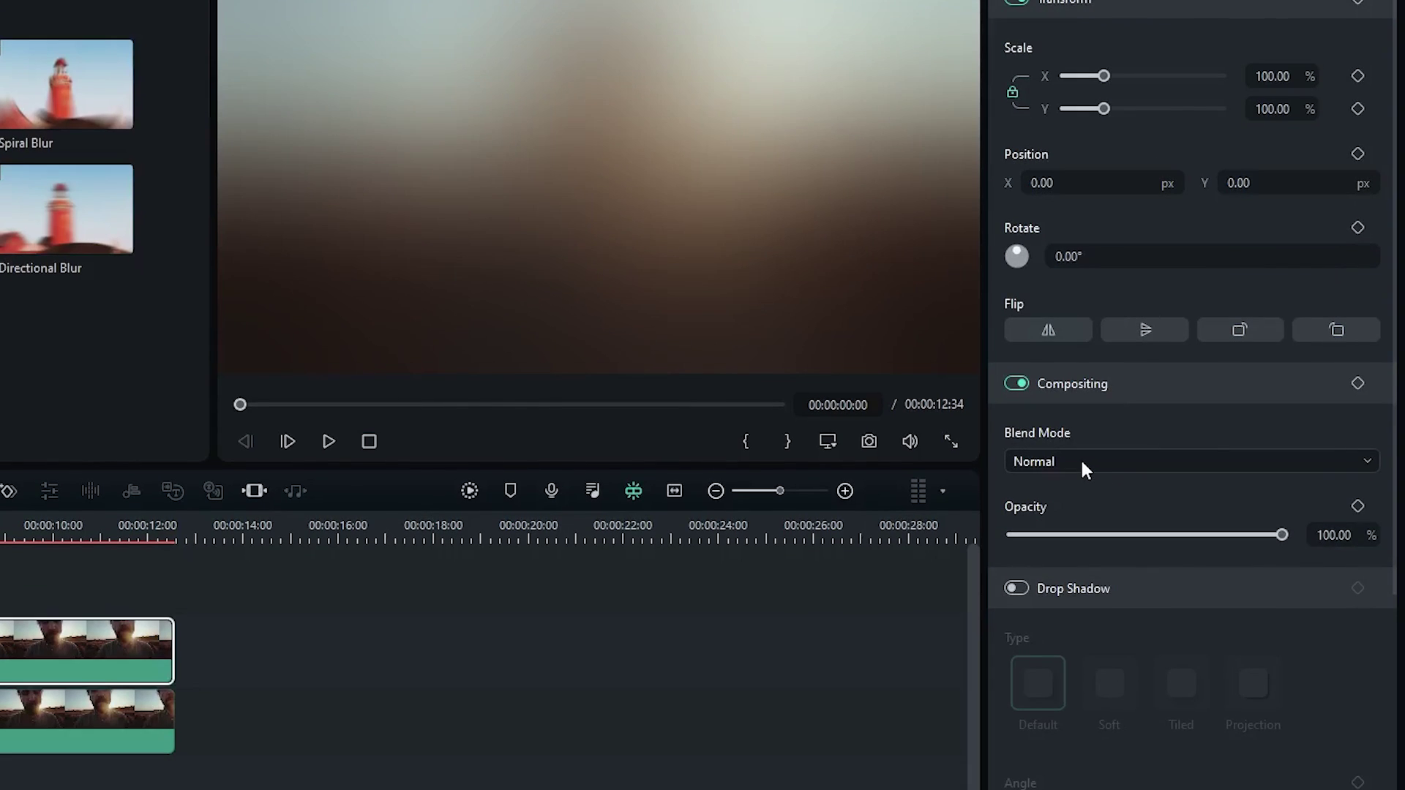
click(1080, 459)
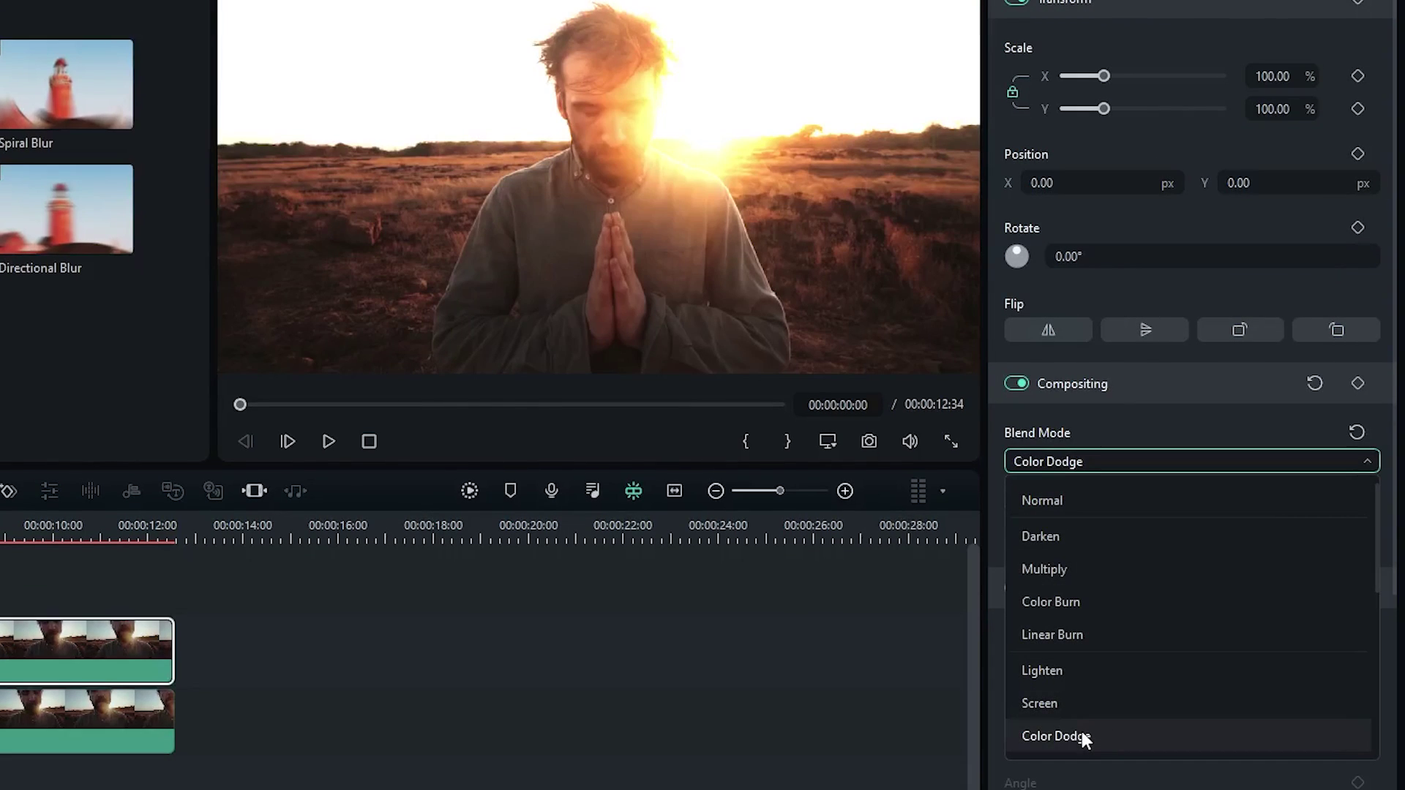
click(1084, 739)
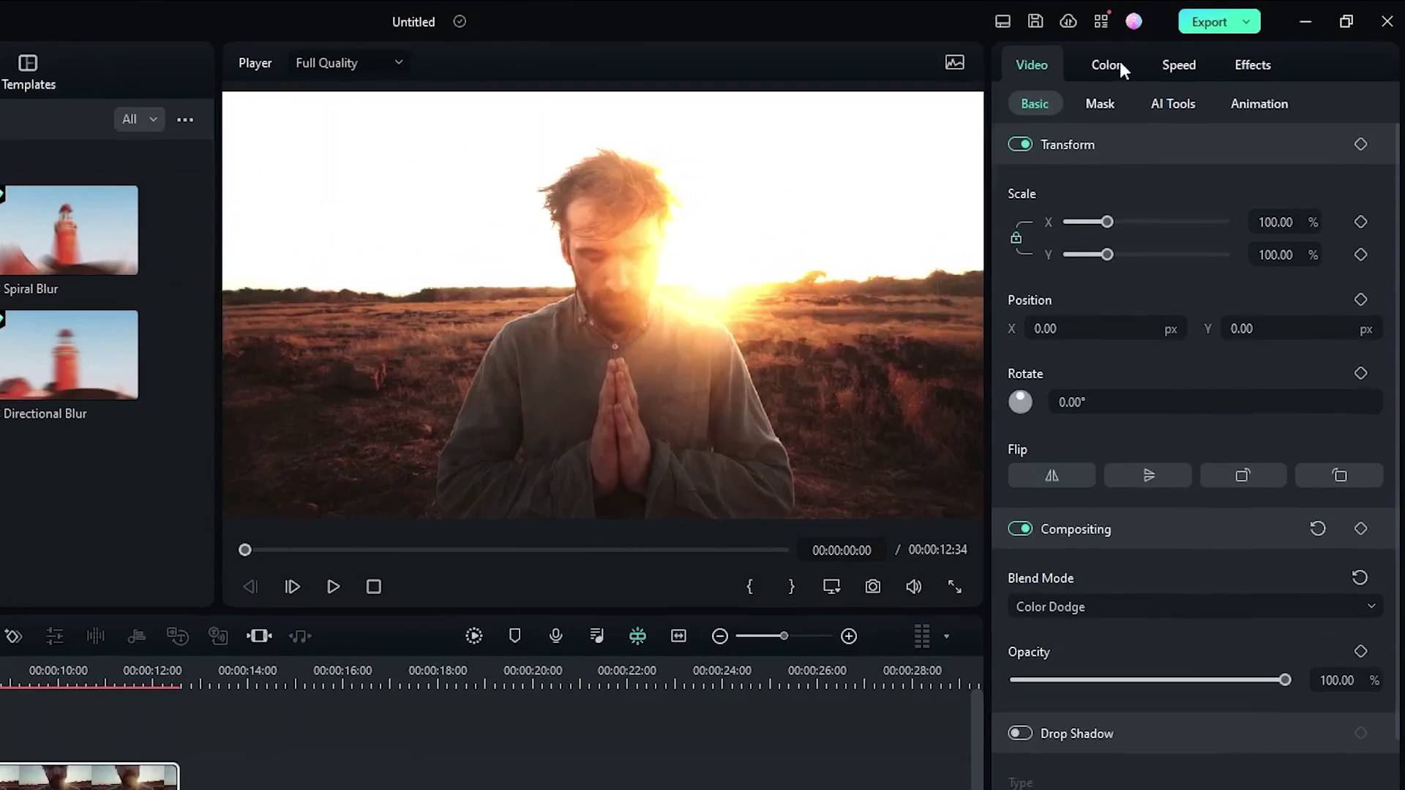
Step: Reshape the upper clip's luma (Y) curve with a high peak in the shadows and a deep dip to the base just before the midtones
click(1191, 43)
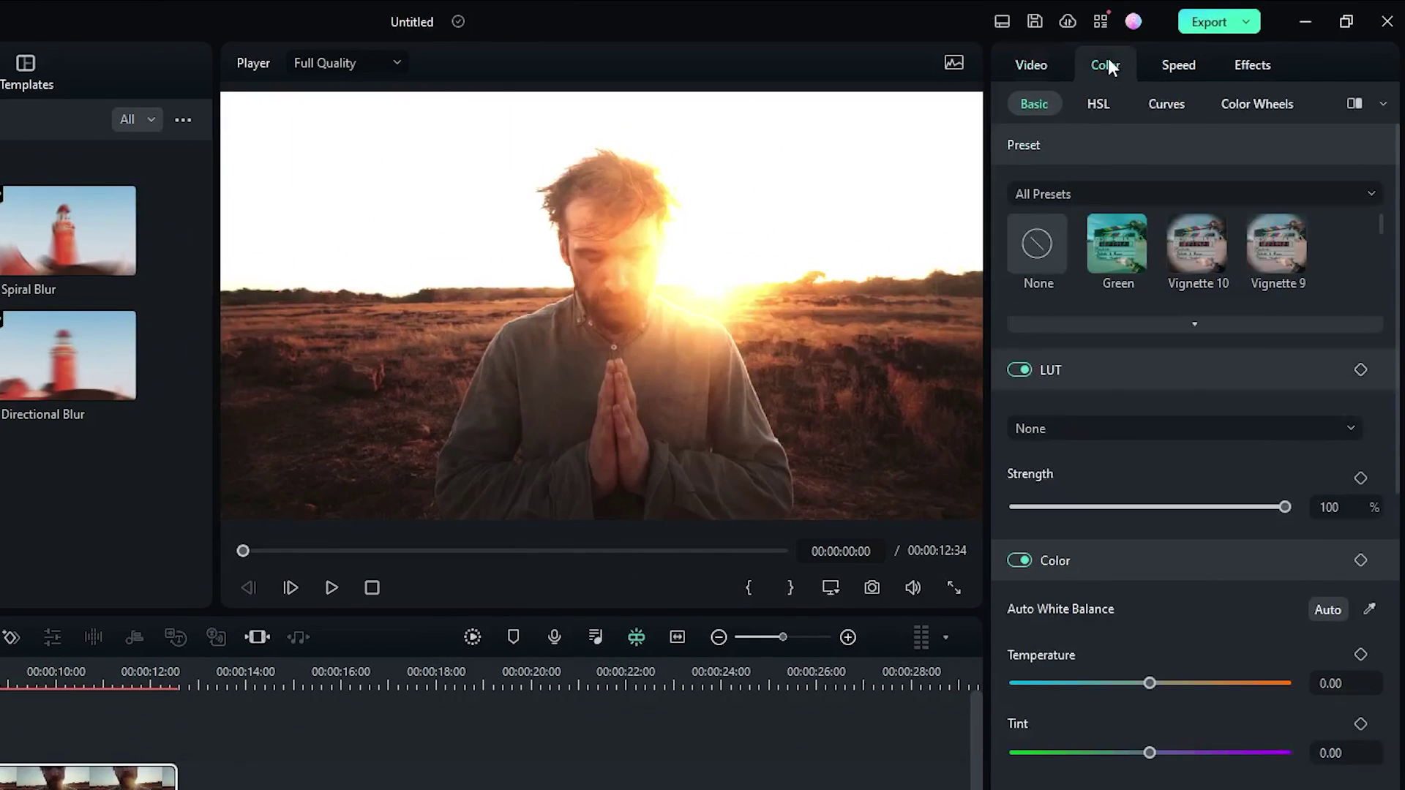
click(1165, 107)
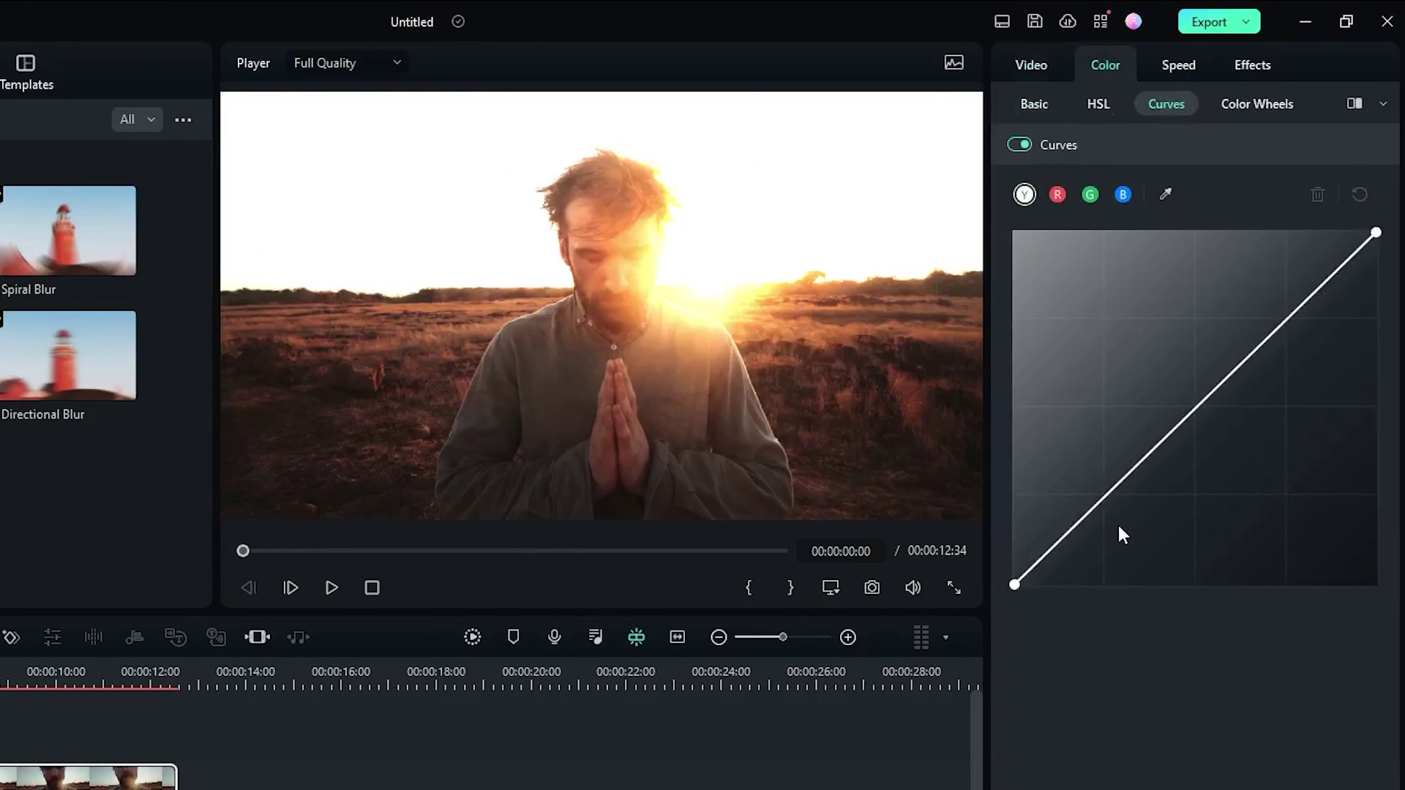
drag(1113, 492, 1073, 300)
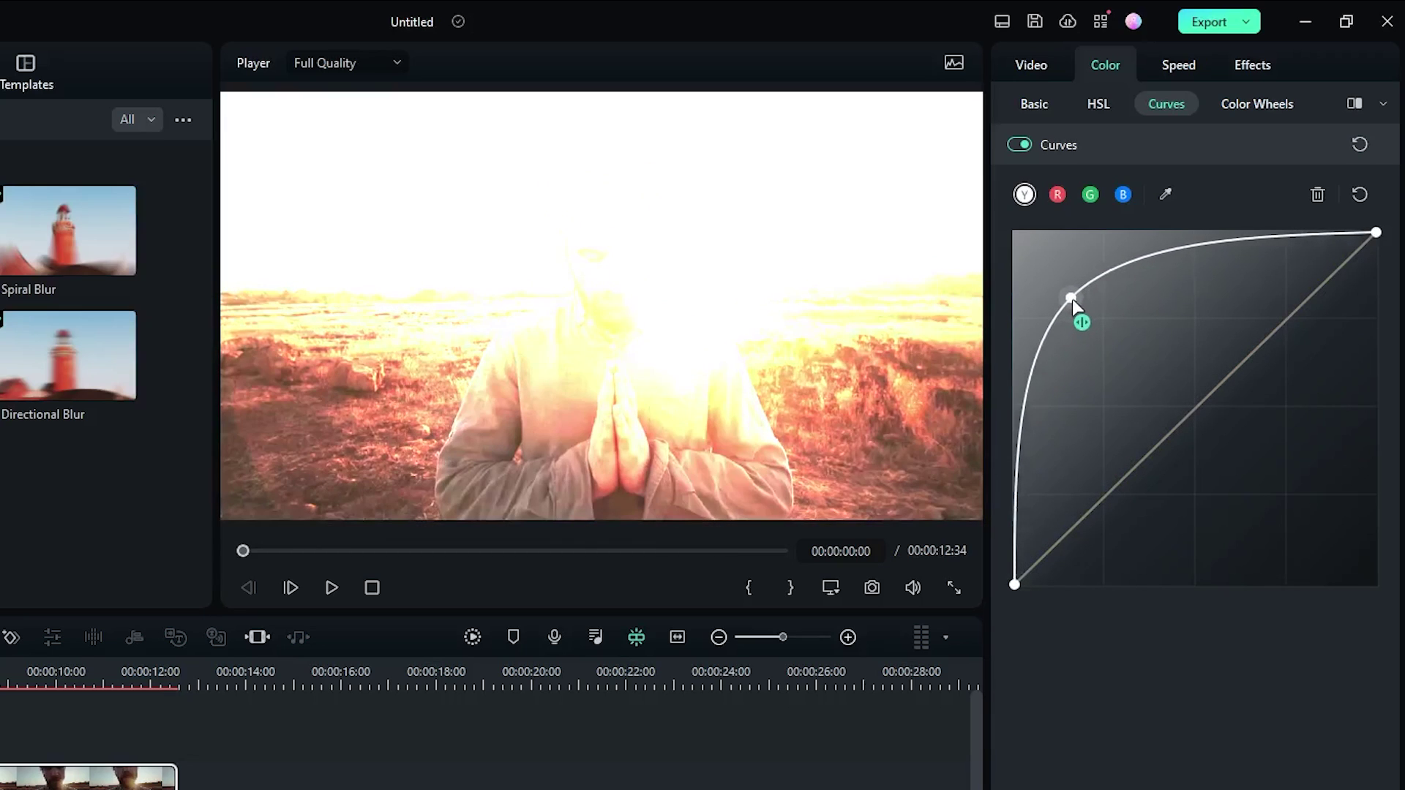
drag(1212, 247, 1209, 576)
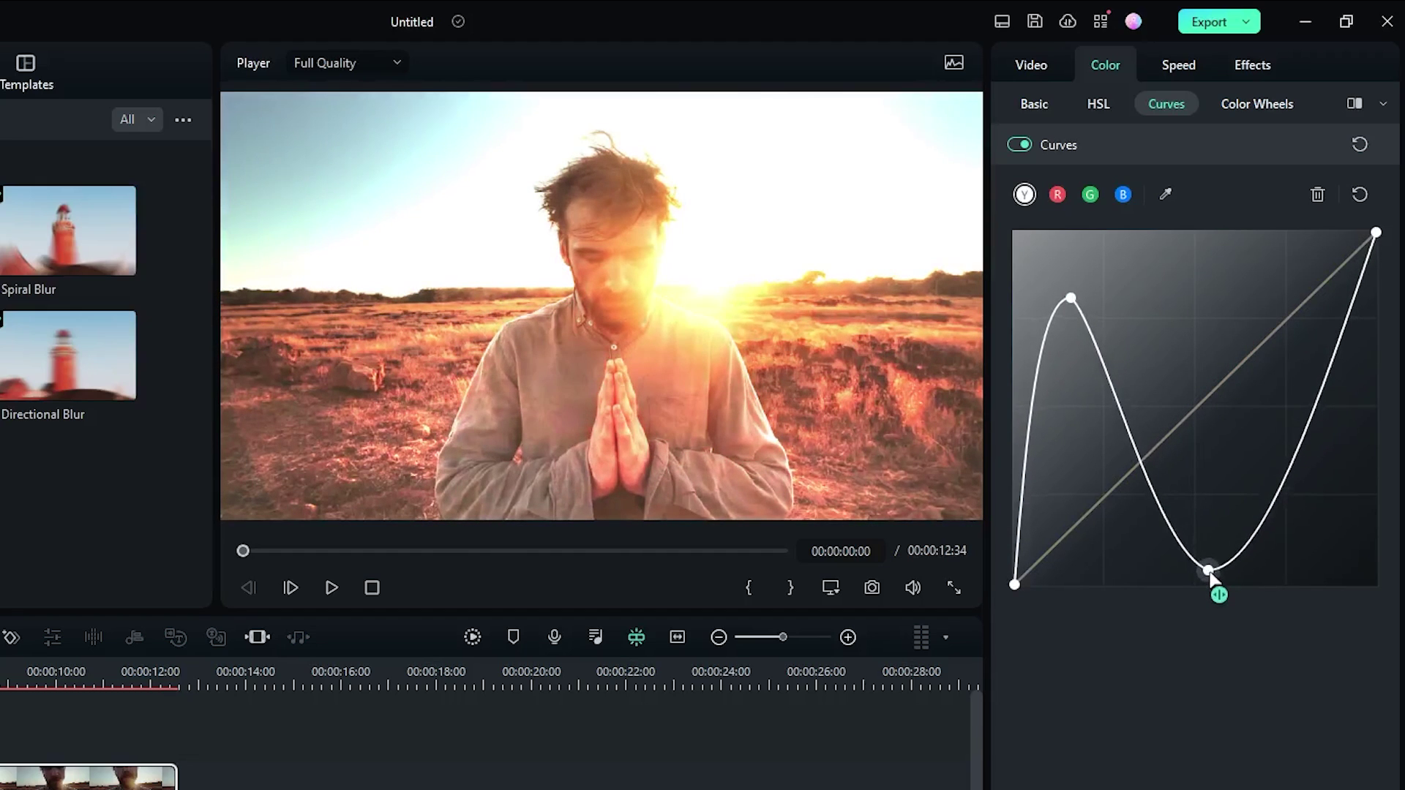
drag(1070, 300, 1088, 257)
drag(1209, 571, 1153, 596)
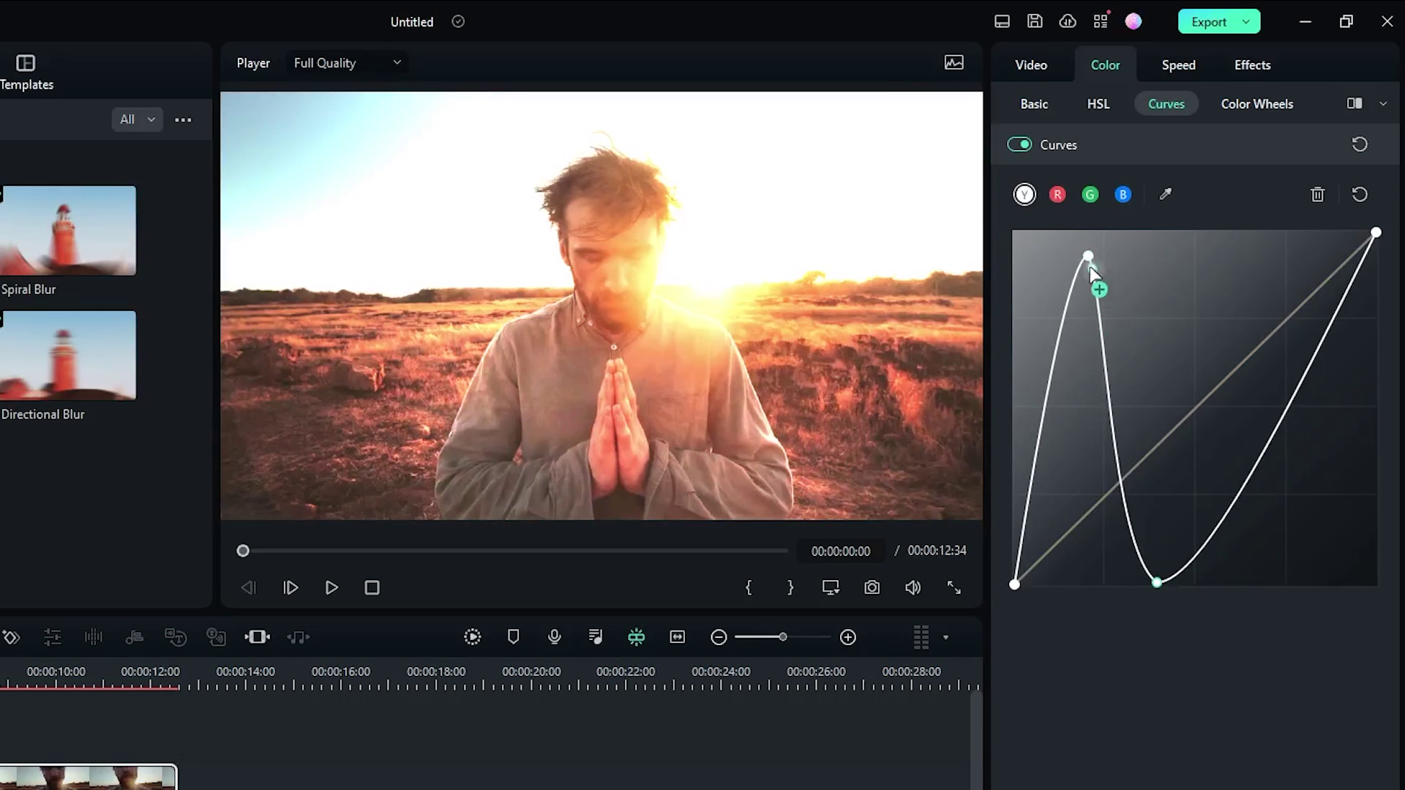
drag(1089, 262, 1067, 253)
Step: Play back the curve-graded clip from the start for about two seconds, and return the playhead to the beginning
key(Escape)
key(space)
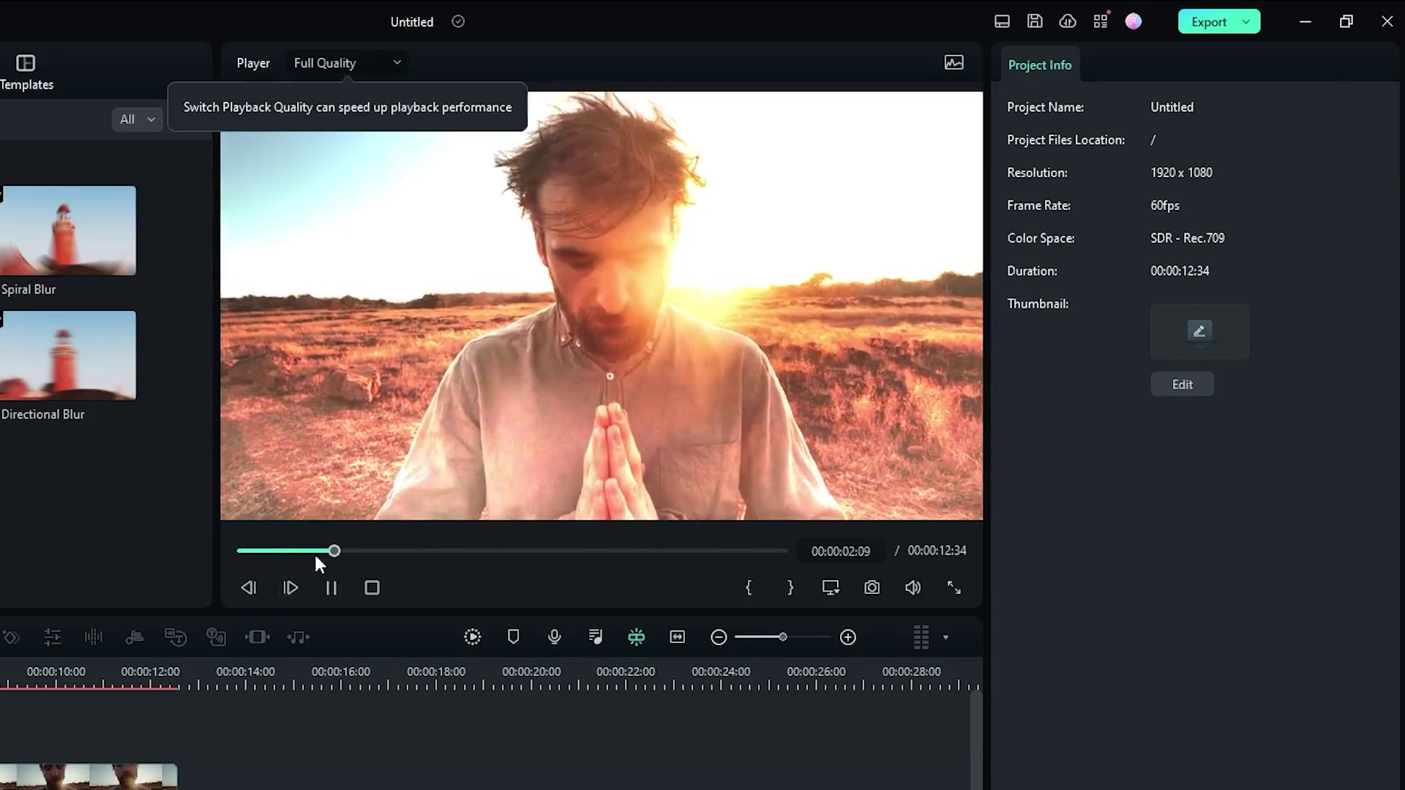
click(332, 588)
drag(327, 551, 243, 551)
Step: Keyframe the upper clip's BCC Gaussian Blur threshold from 0.00 at 00:00:01:02 to 101.90 at 00:00:03:05
click(88, 775)
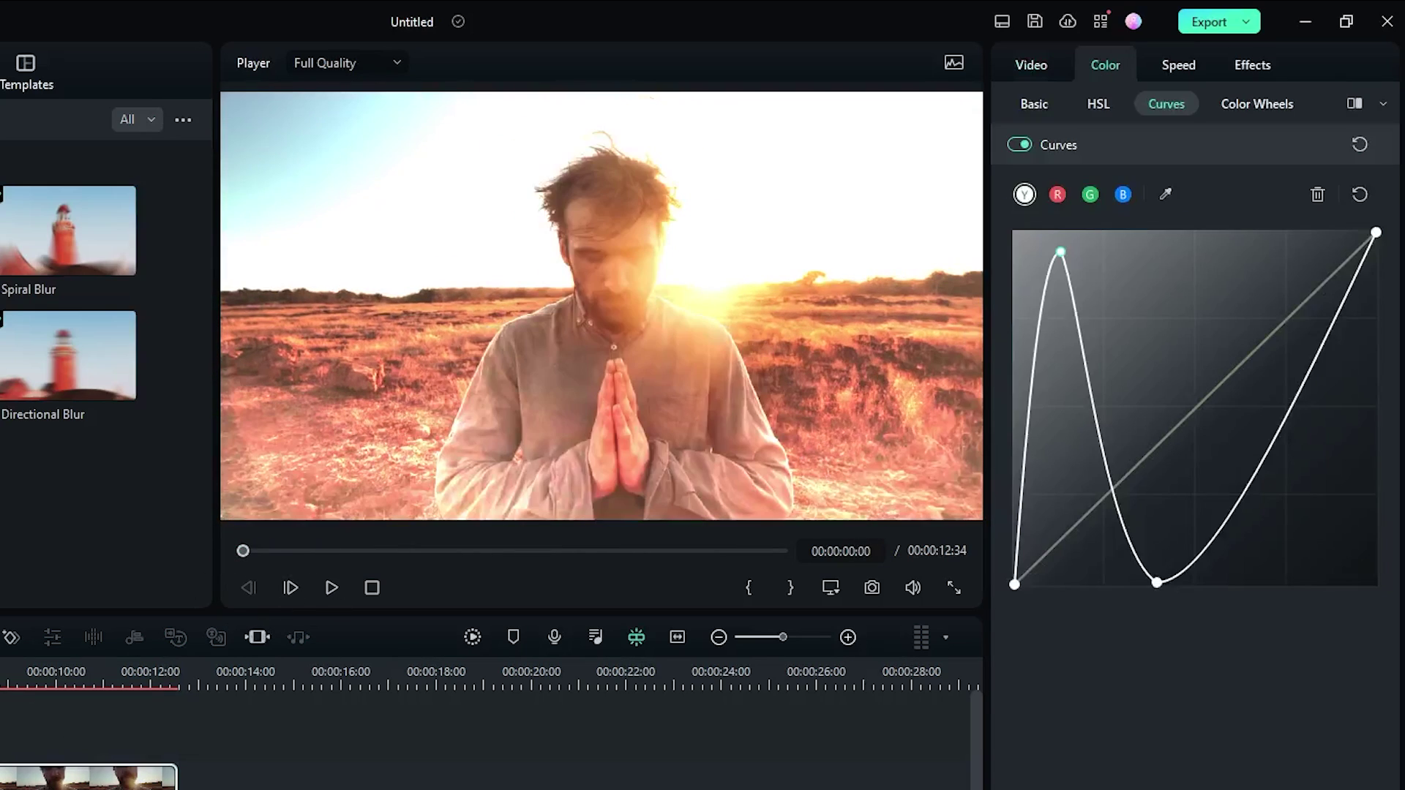
click(1260, 68)
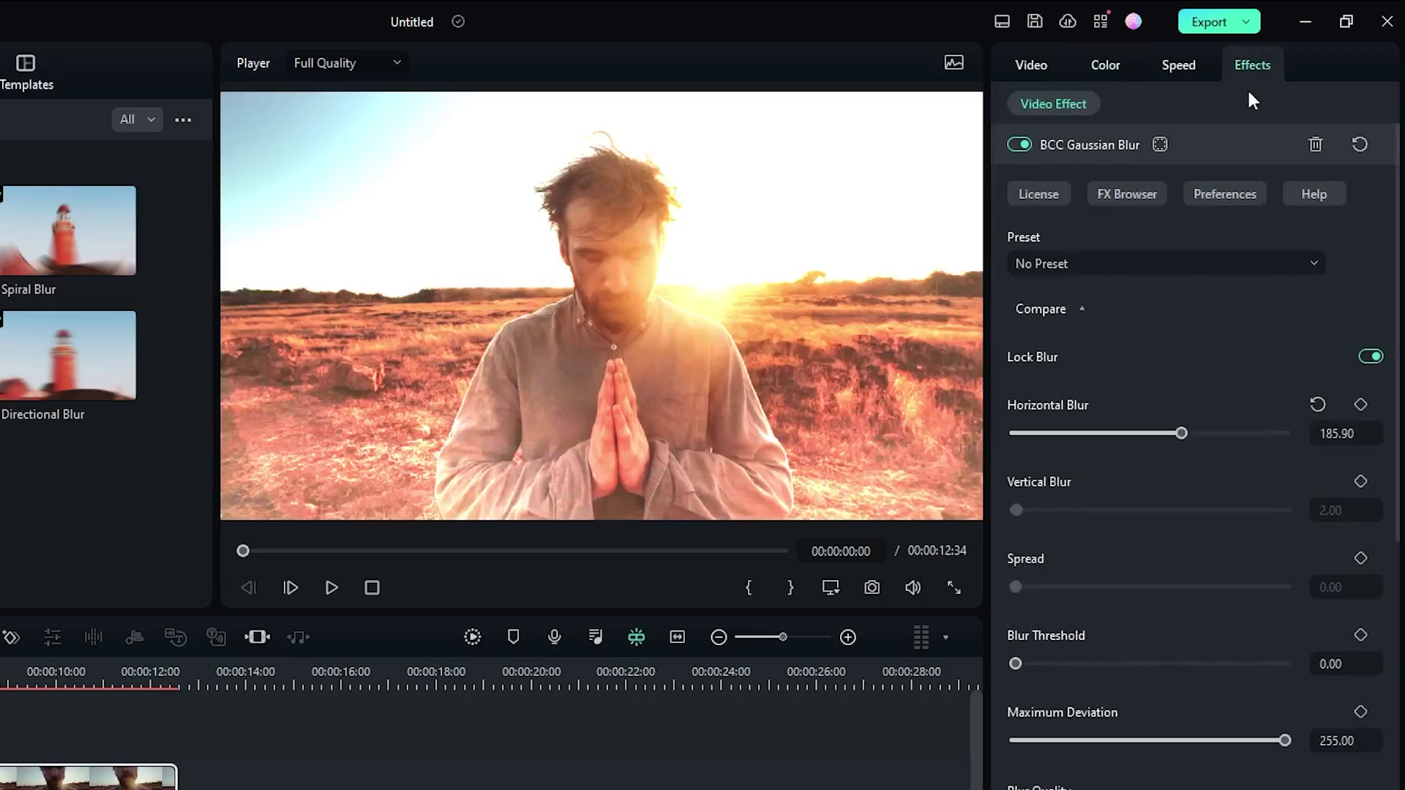
drag(1022, 662, 990, 685)
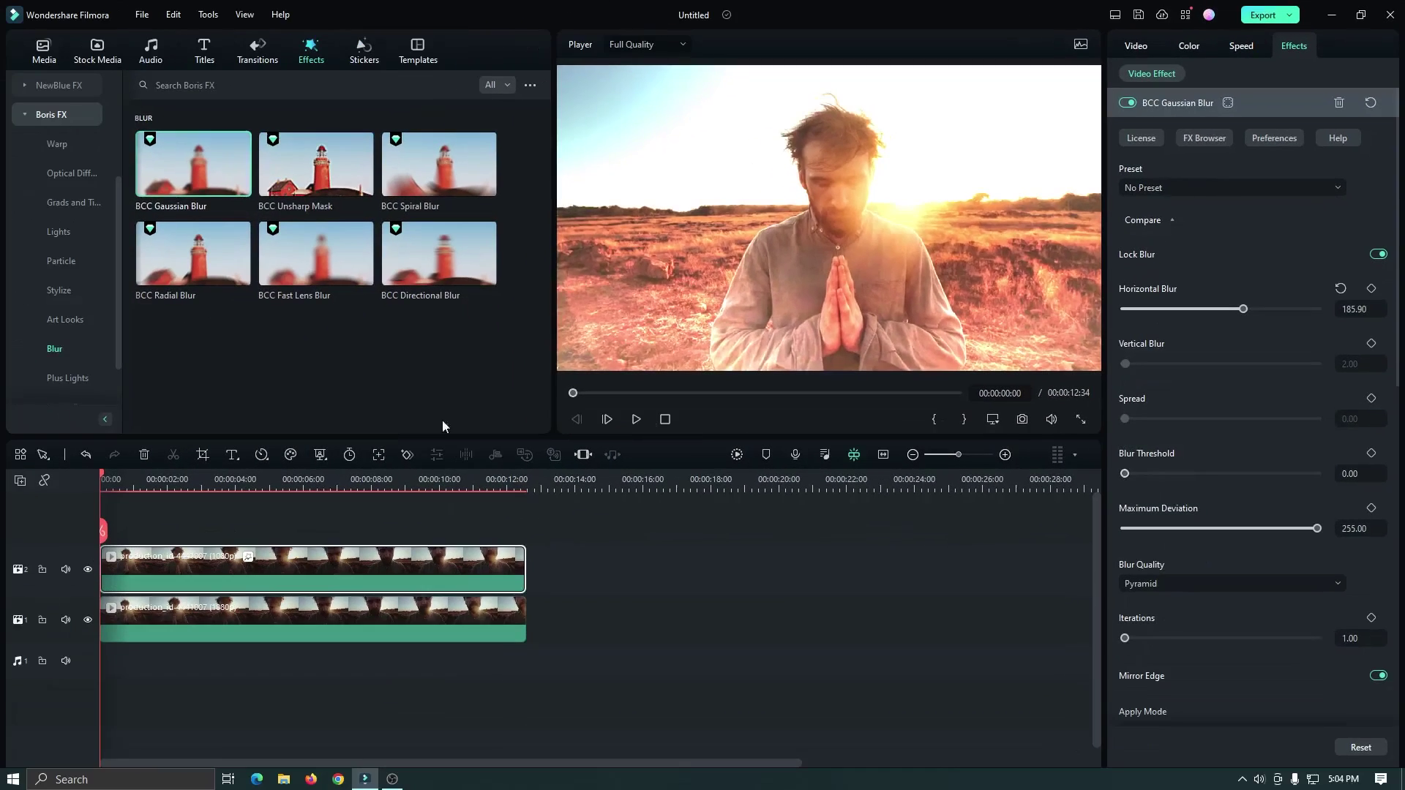
drag(105, 477, 135, 476)
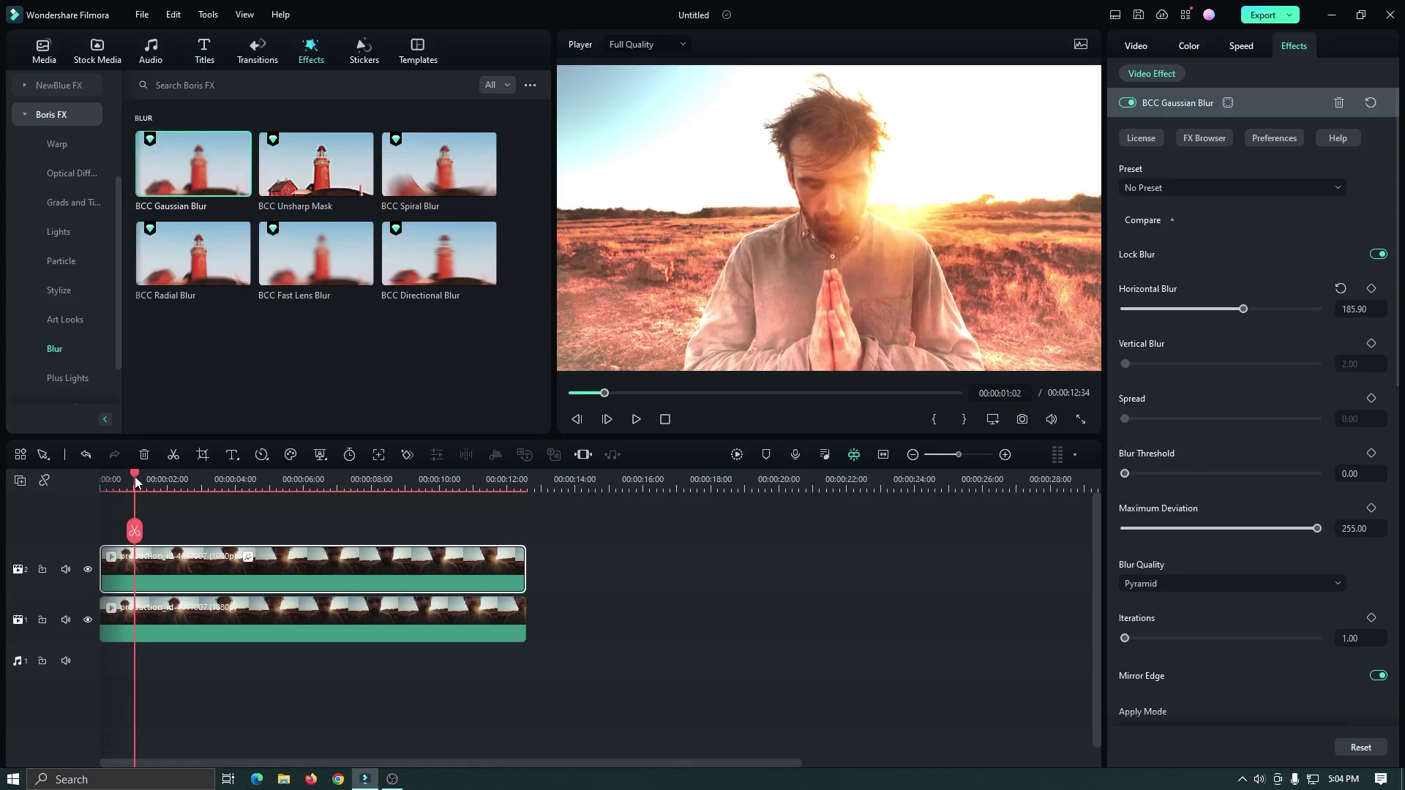
click(1372, 453)
drag(136, 480, 205, 488)
drag(1128, 476, 1219, 477)
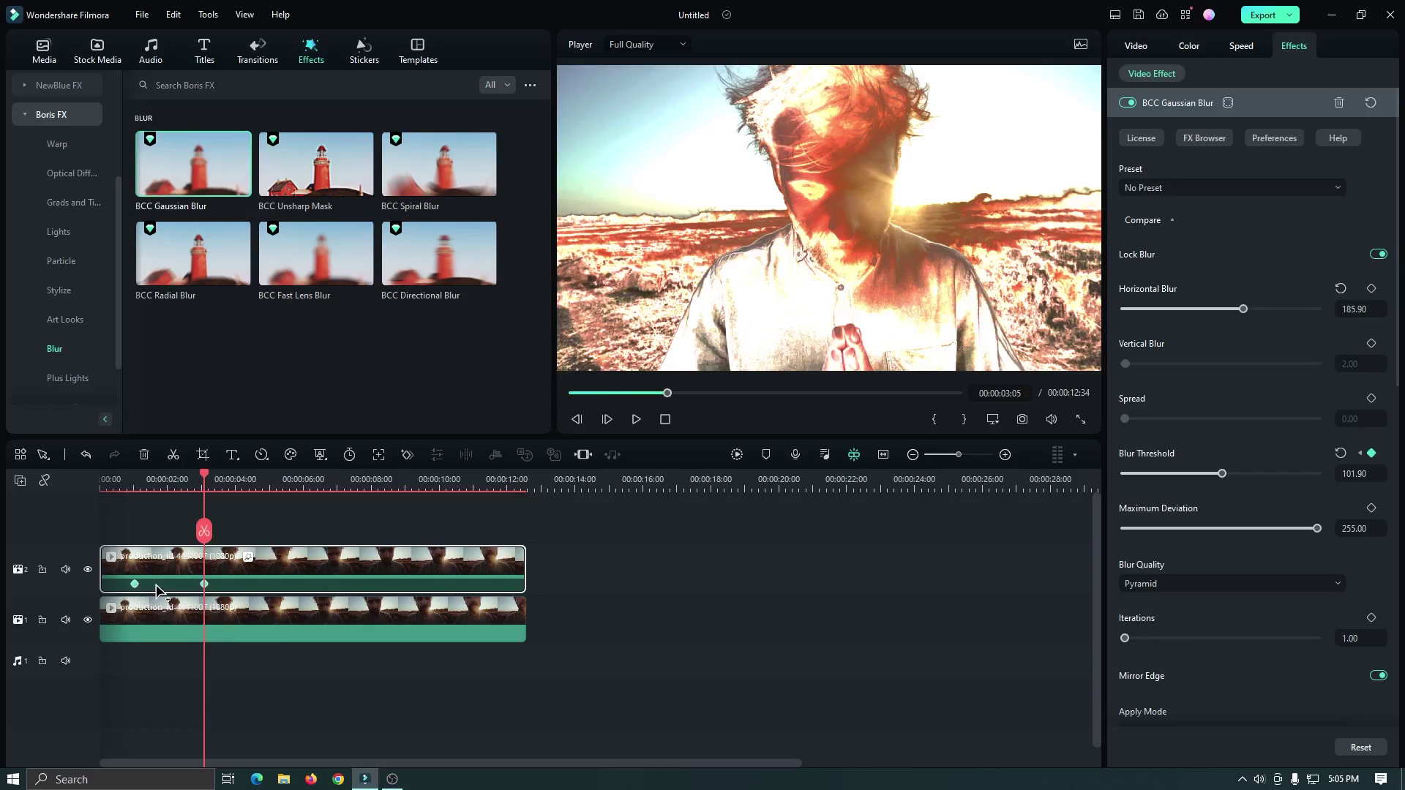
Step: Copy the two Blur Threshold keyframes and paste them on the upper clip starting at 00:00:05:28
right_click(206, 594)
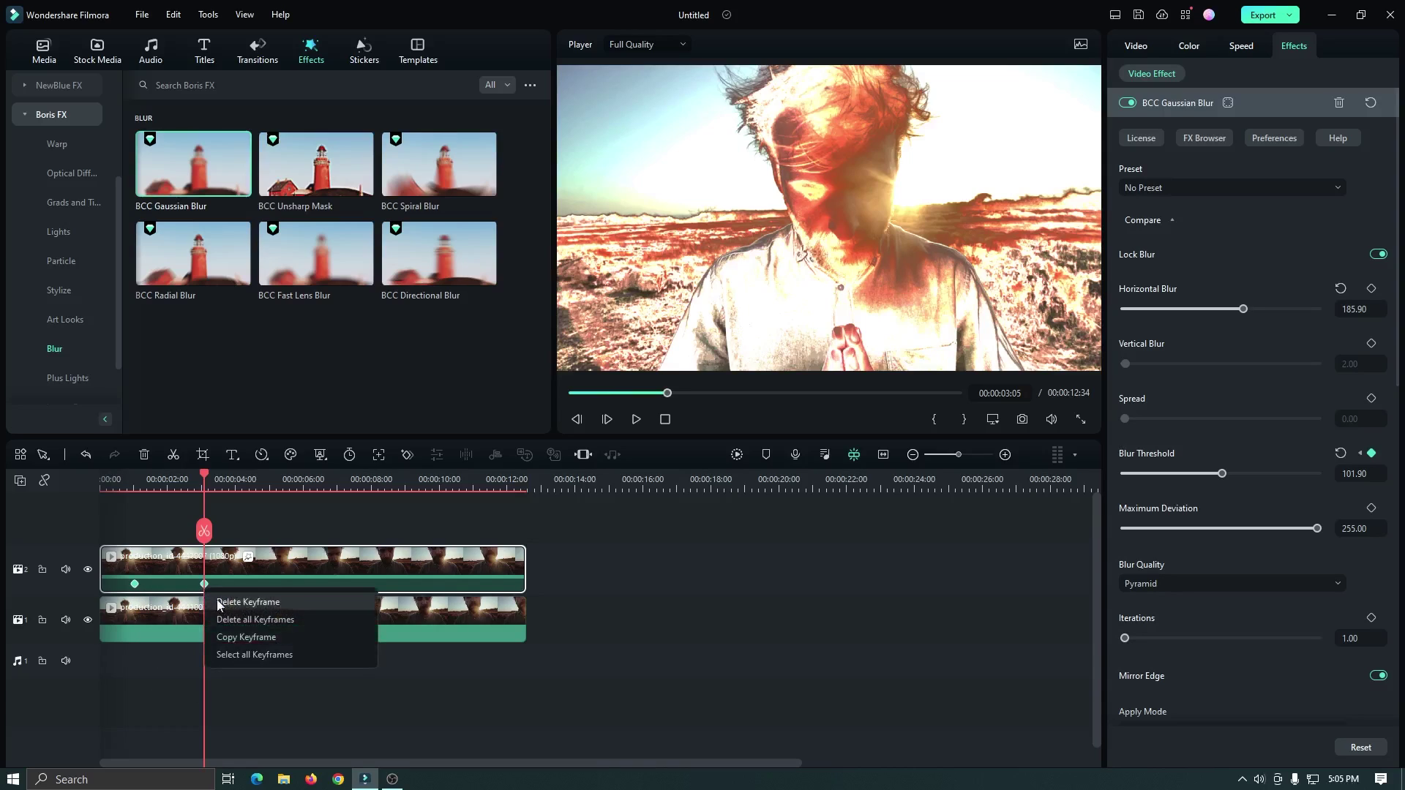
click(232, 641)
drag(210, 469, 285, 484)
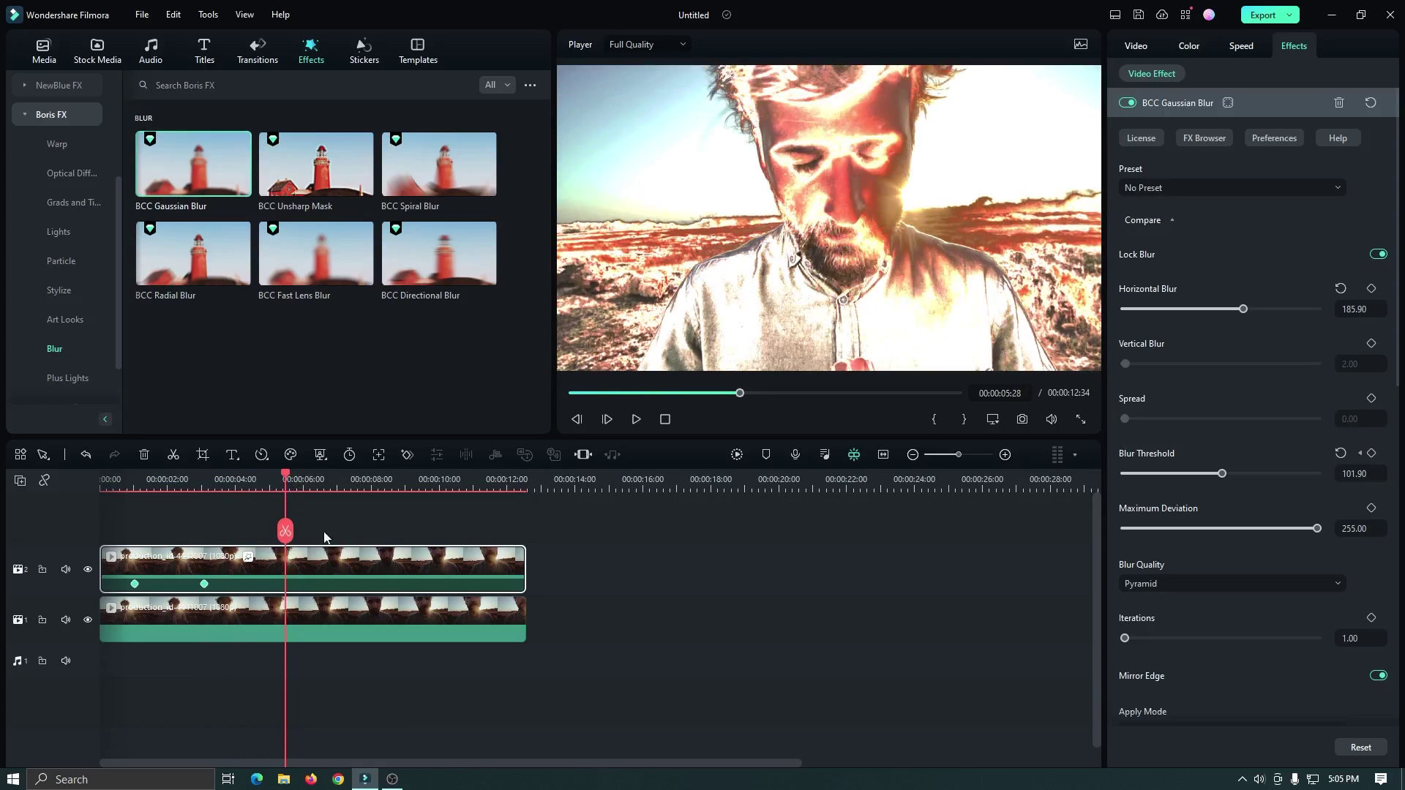
right_click(313, 572)
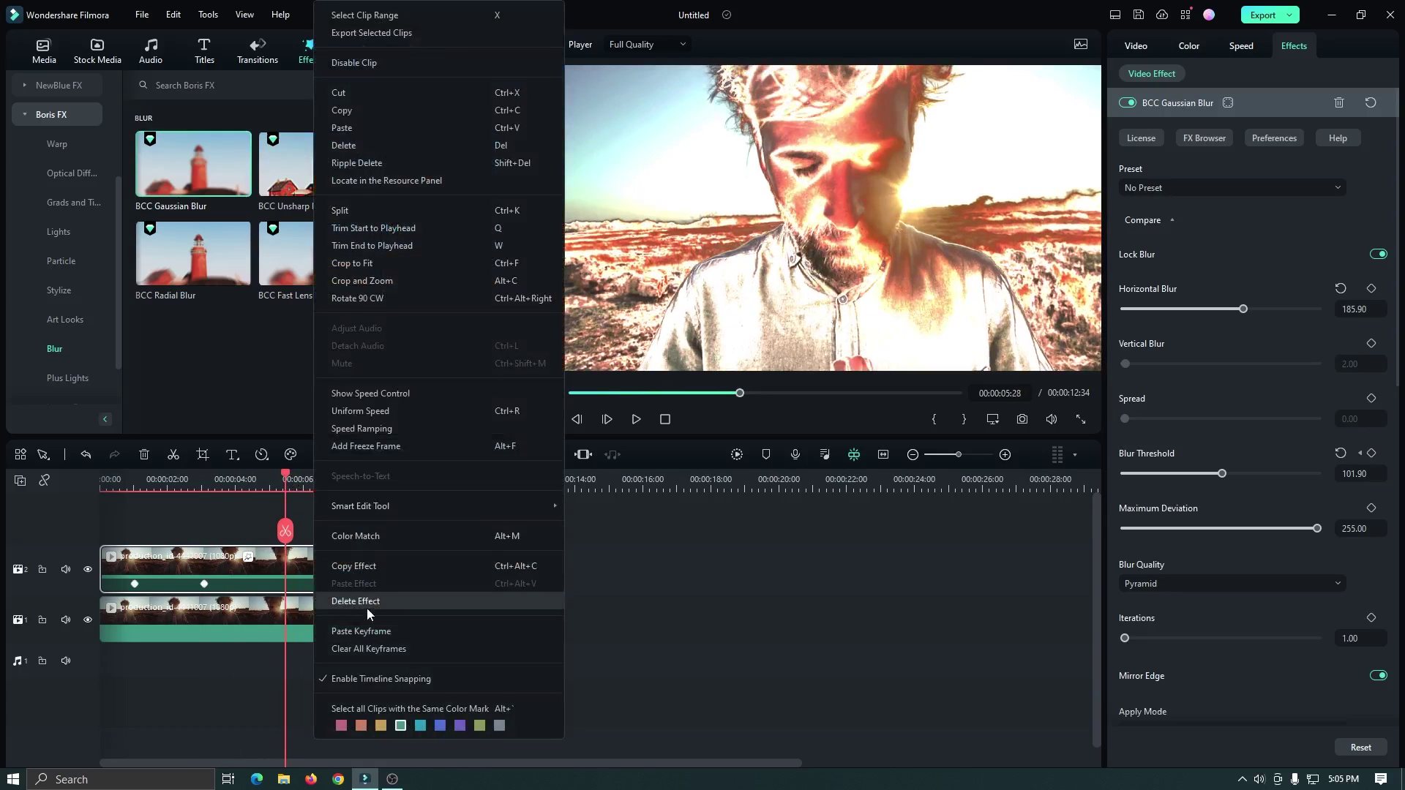
click(367, 630)
Step: Render a smooth preview of the timeline and play the keyframed glow from the start, replaying it once
drag(740, 396, 571, 394)
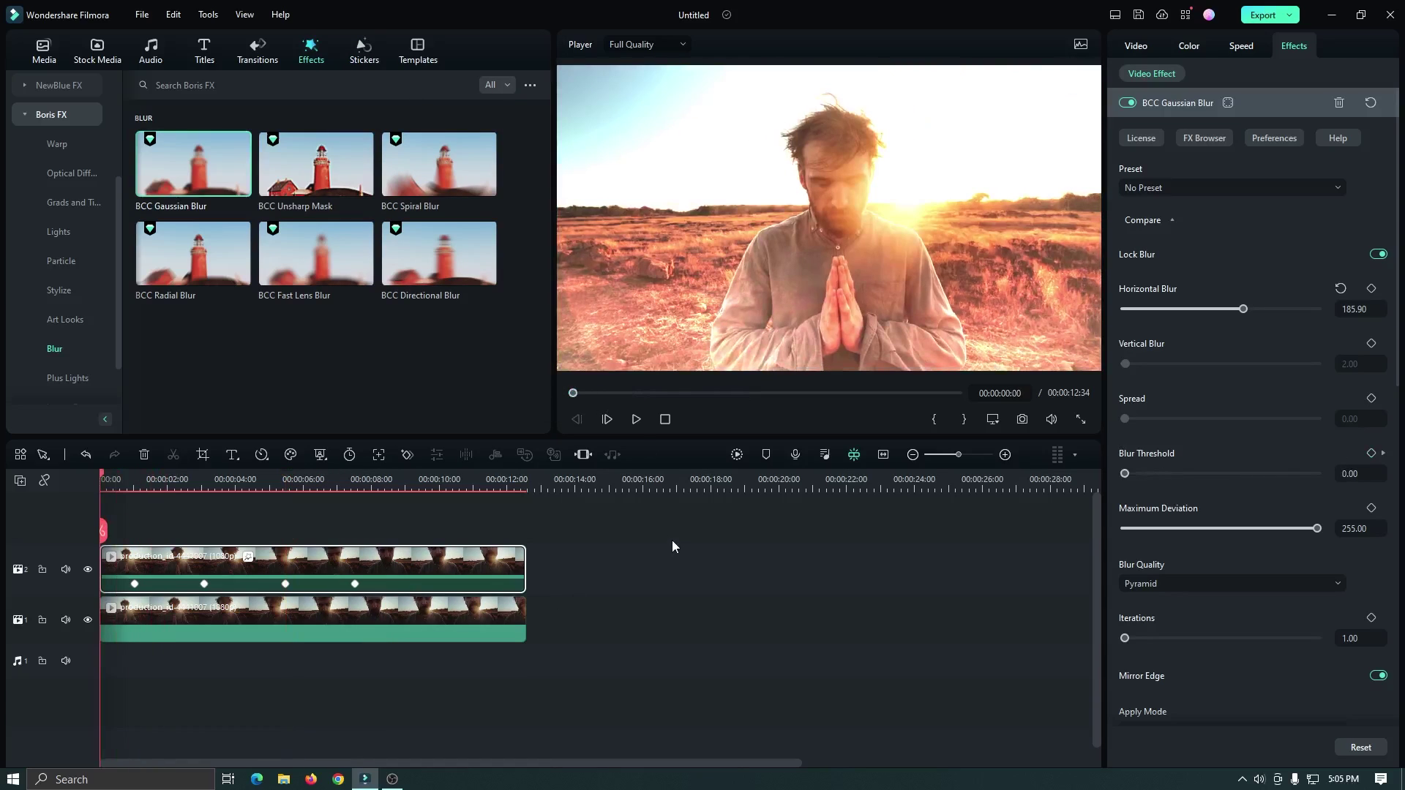
click(736, 456)
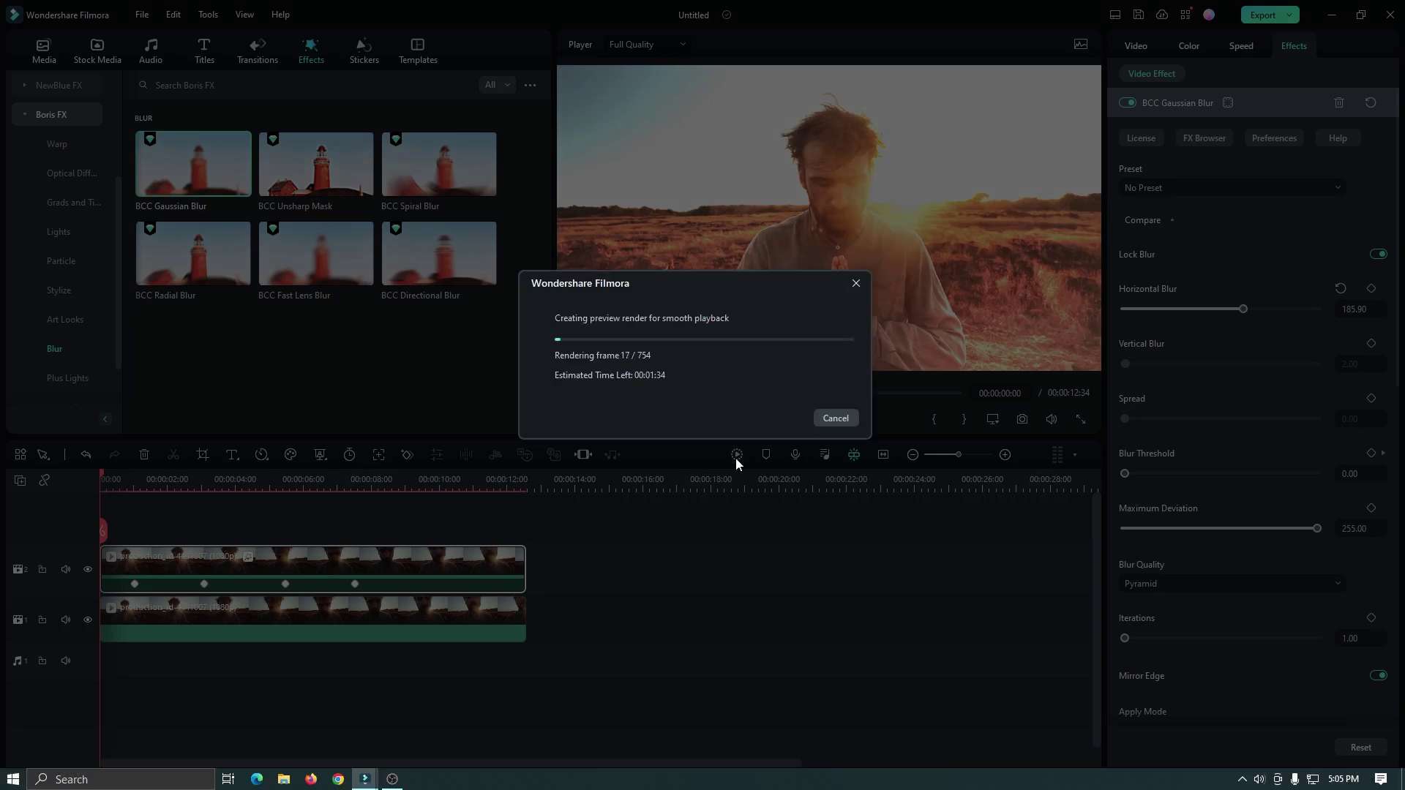
click(621, 537)
key(space)
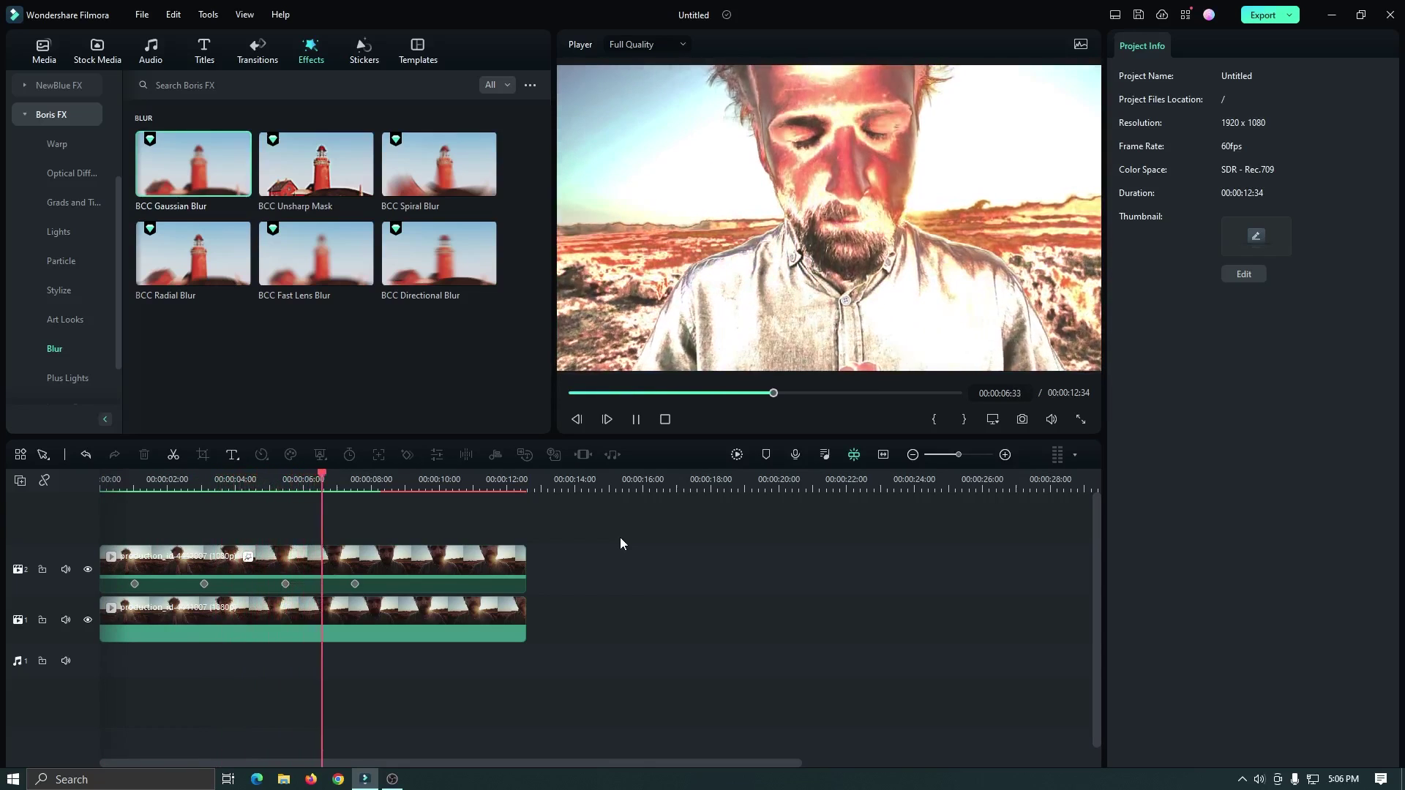
click(666, 419)
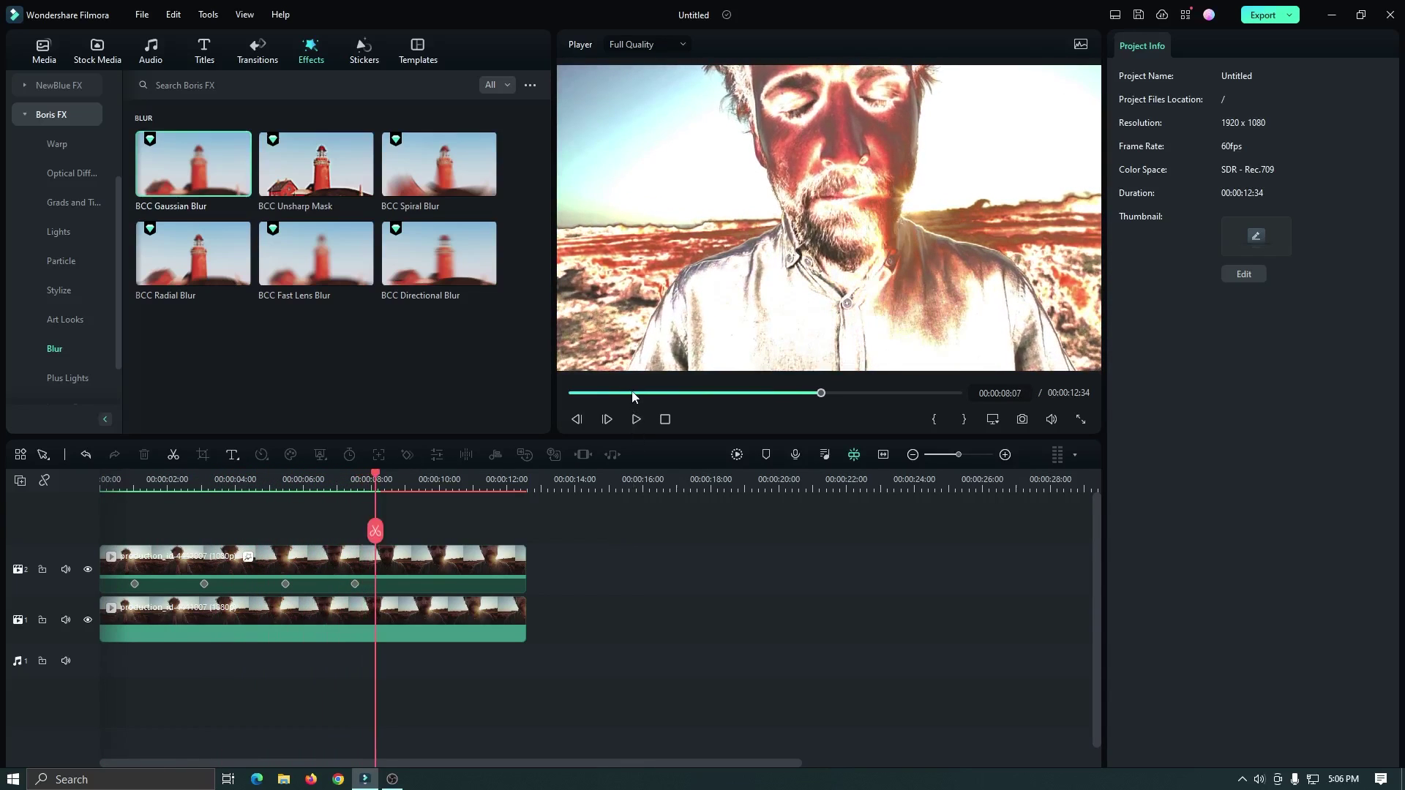
key(space)
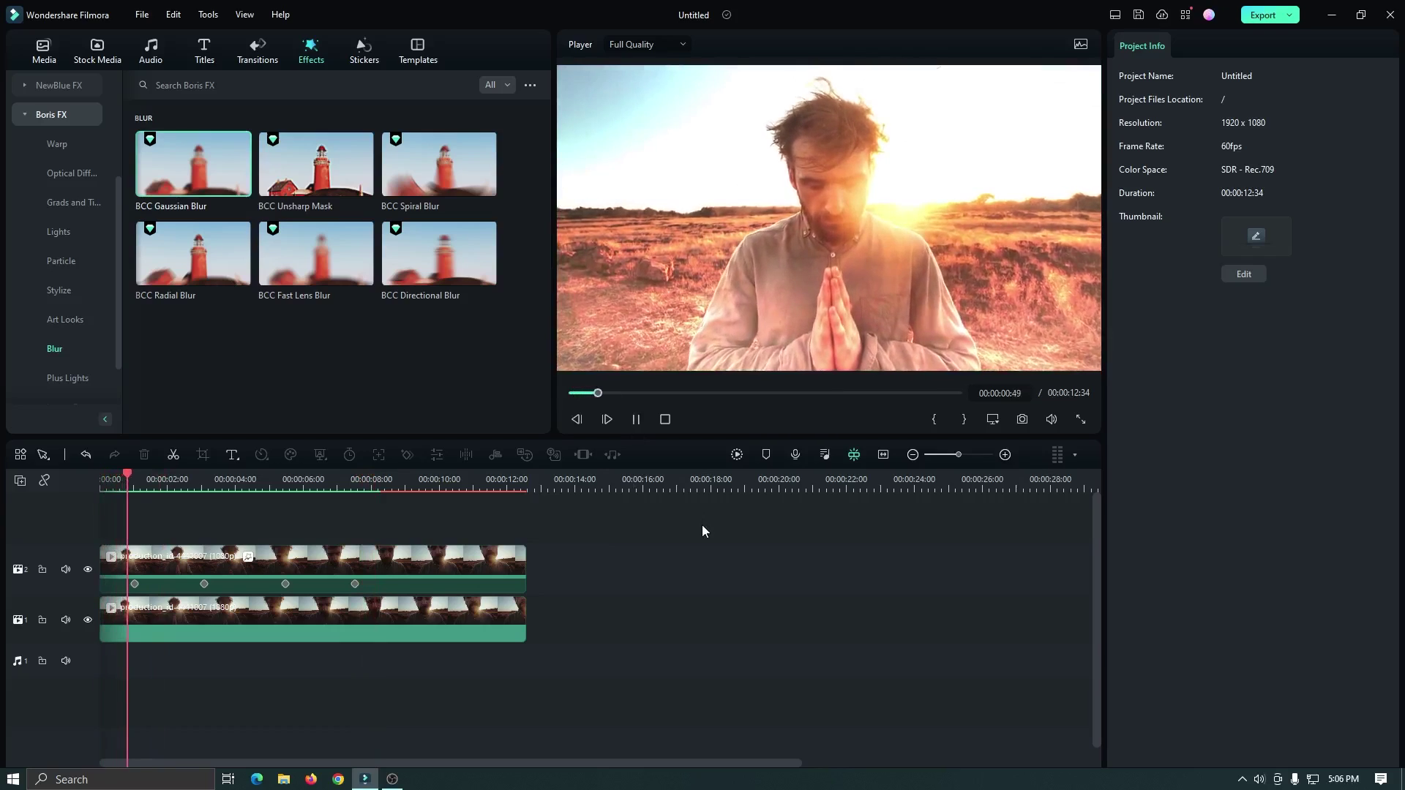